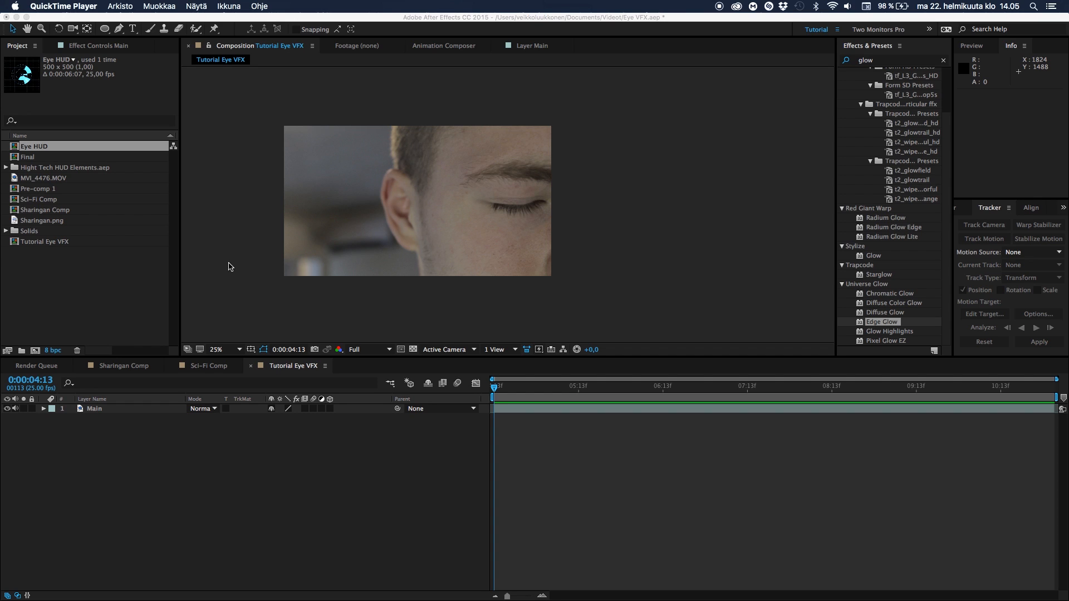
Compare the finished eye effects in Sci-Fi Comp and Sharingan Comp with the untreated footage in Tutorial Eye VFX.
{"action": "left_click", "coordinate": [205, 371]}
{"action": "left_click", "coordinate": [205, 370]}
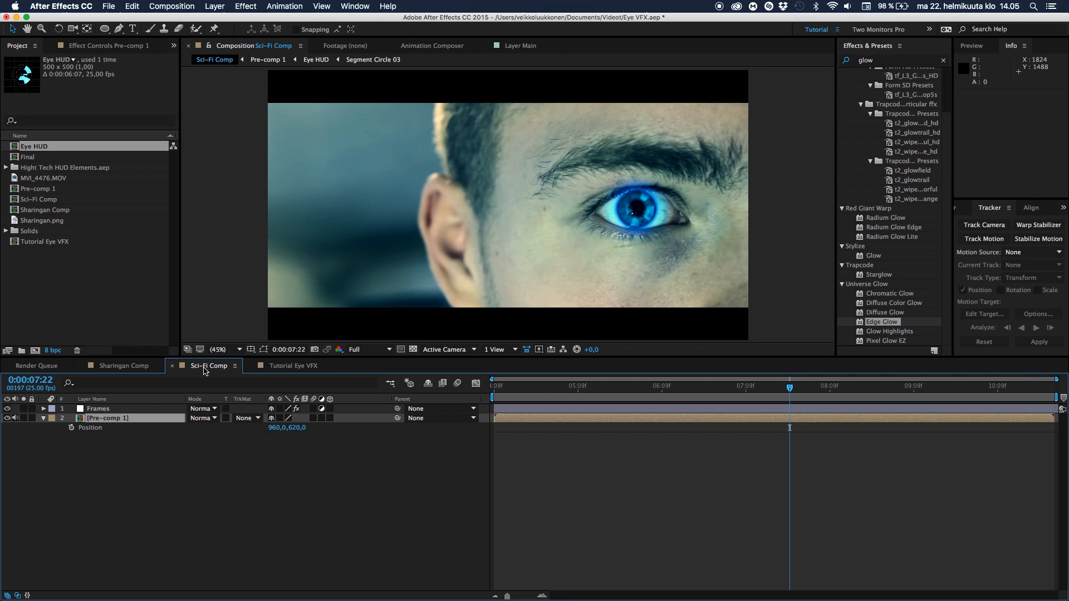
{"action": "left_click", "coordinate": [286, 369]}
{"action": "left_click", "coordinate": [727, 386]}
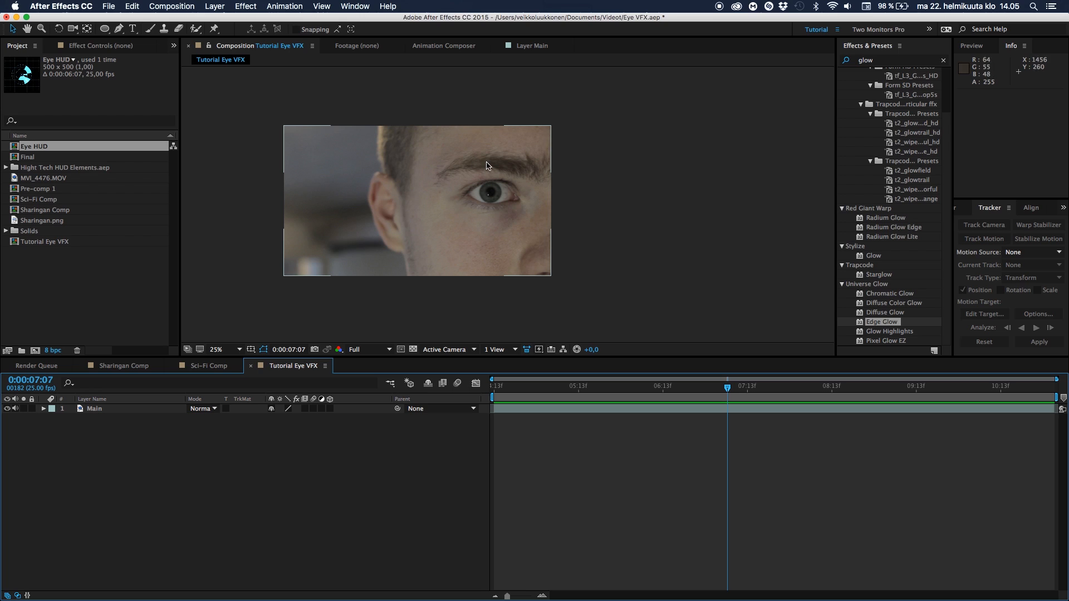
{"action": "left_click", "coordinate": [216, 365]}
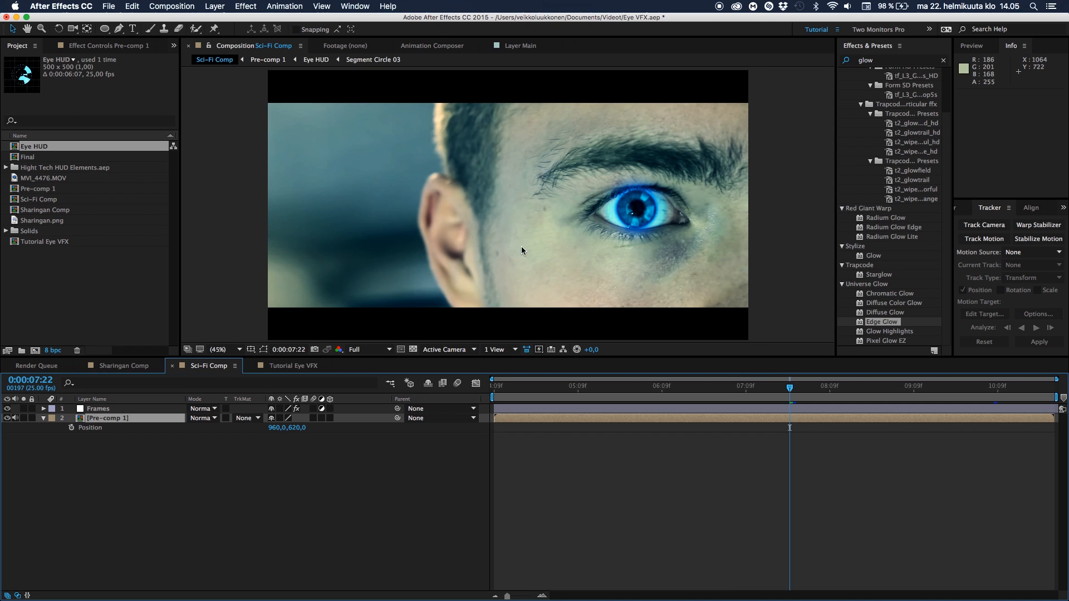
{"action": "left_click", "coordinate": [291, 366]}
{"action": "left_click", "coordinate": [195, 367]}
{"action": "left_click", "coordinate": [130, 367]}
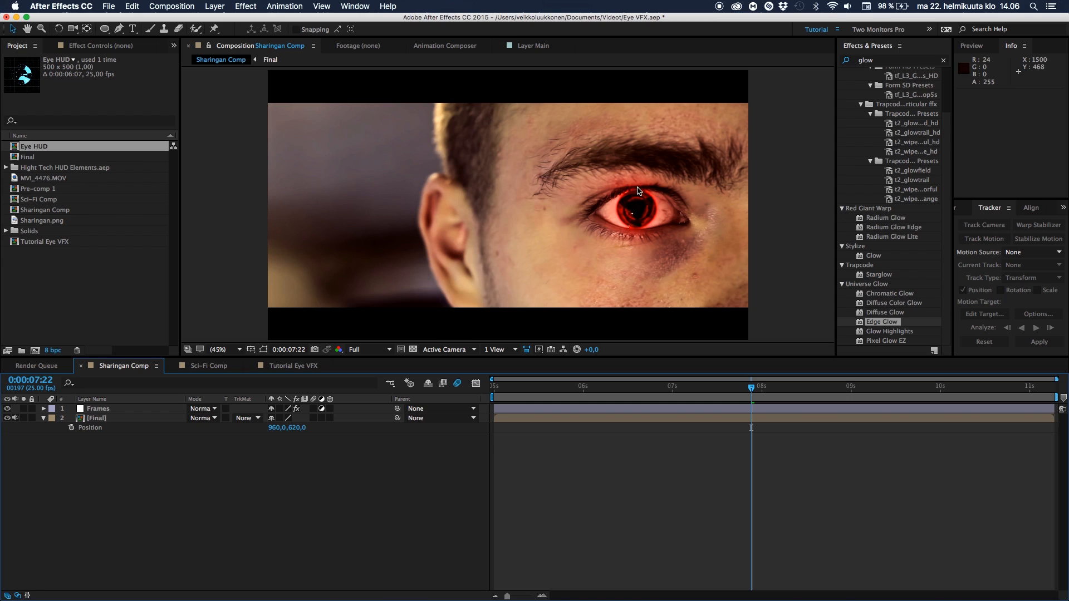
{"action": "left_click", "coordinate": [298, 369]}
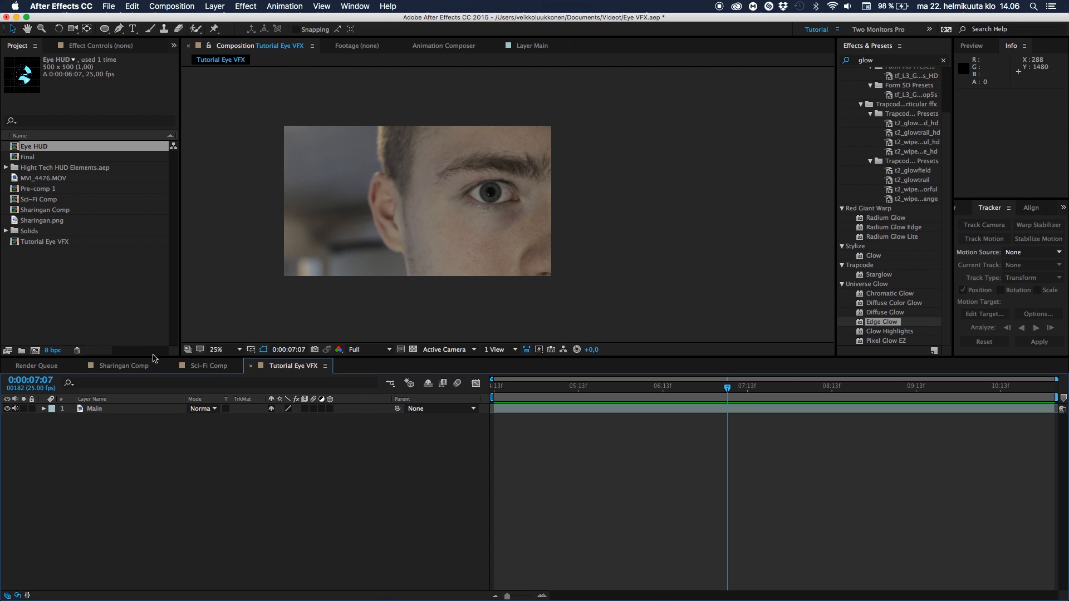
Examine the Main layer and its source clip MVI_4476.MOV in the Tutorial Eye VFX composition.
{"action": "left_click", "coordinate": [115, 411]}
{"action": "left_click", "coordinate": [115, 412]}
{"action": "left_click", "coordinate": [91, 277]}
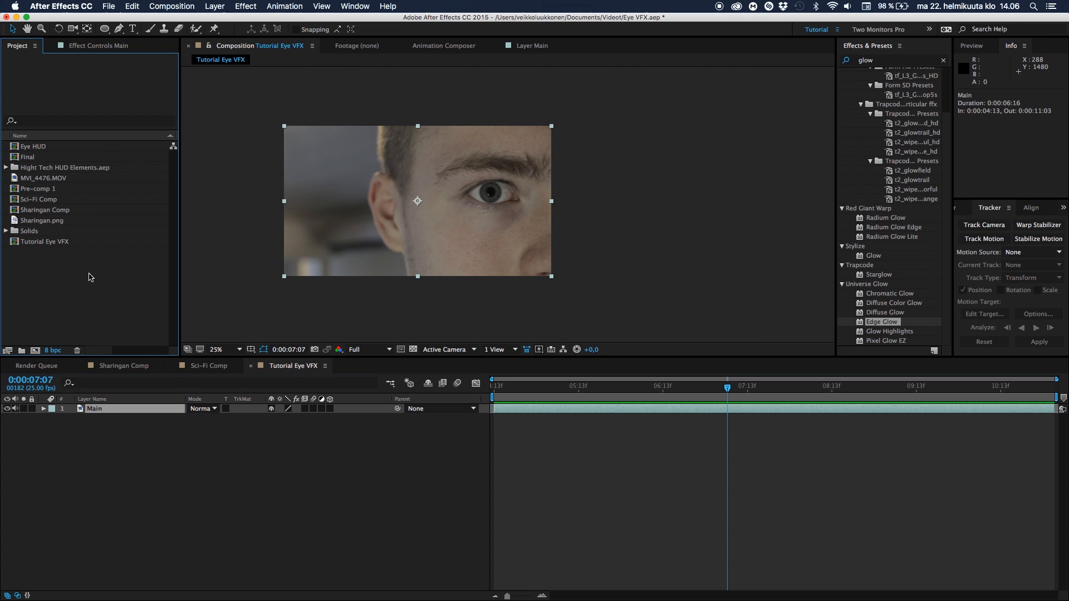
{"action": "left_click", "coordinate": [39, 178]}
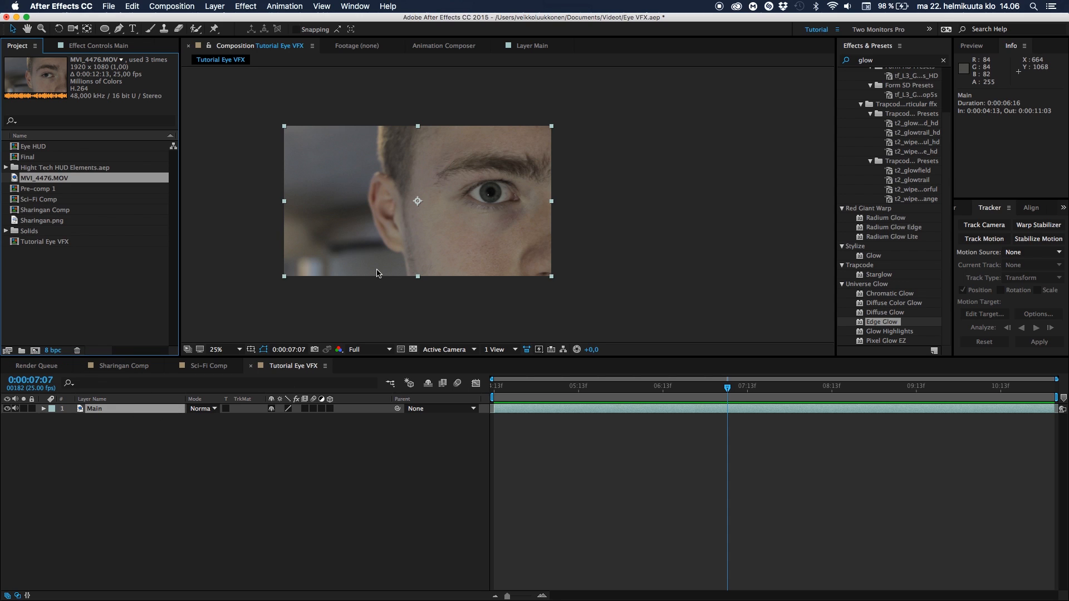
{"action": "left_click", "coordinate": [239, 349]}
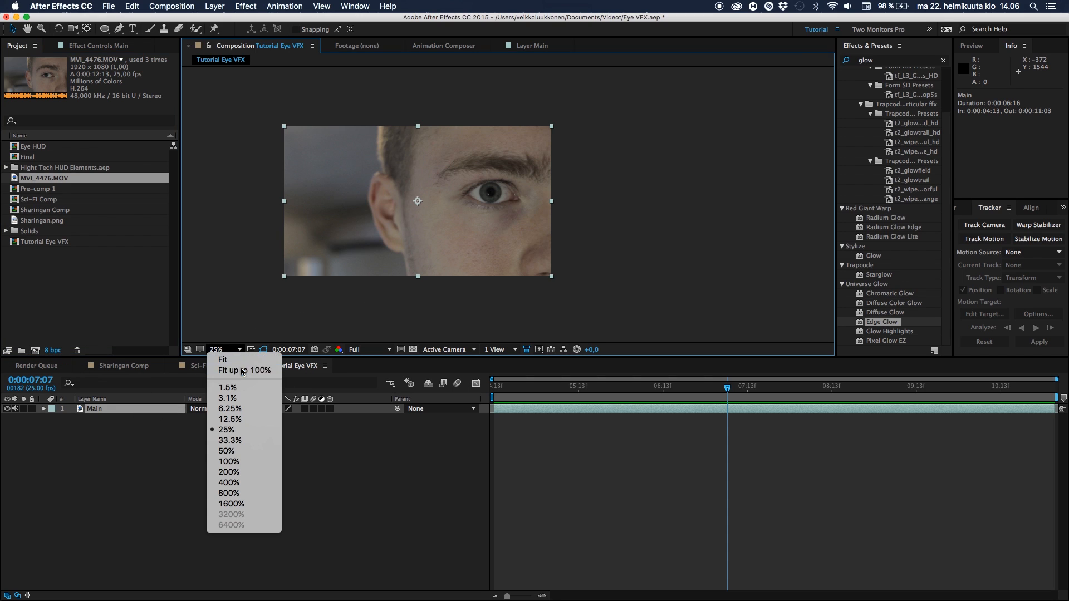
{"action": "left_click", "coordinate": [220, 359]}
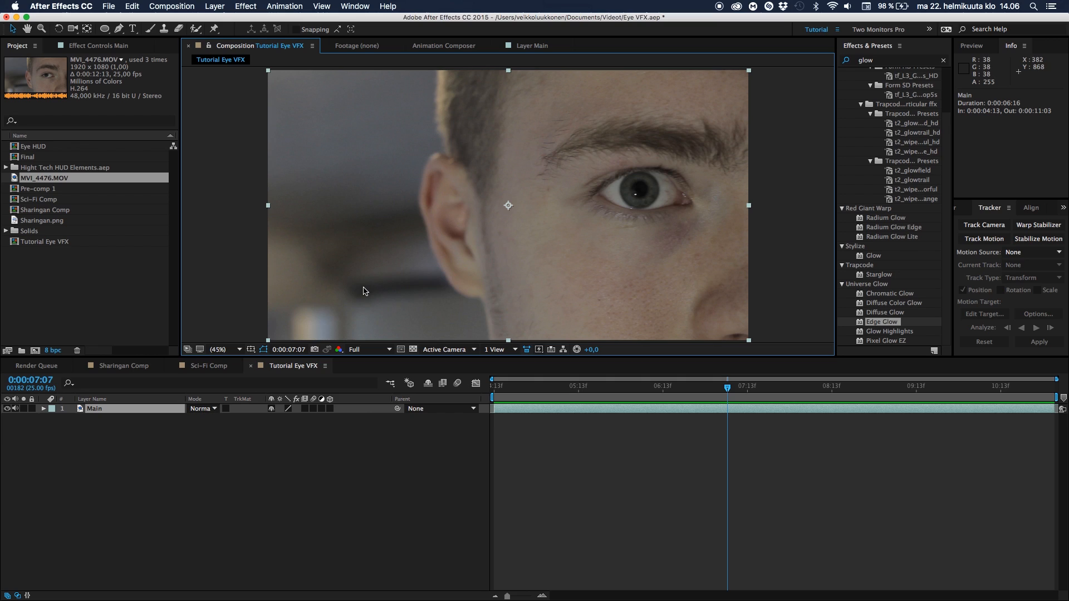
{"action": "scroll", "coordinate": [363, 291], "scroll_direction": "down", "scroll_amount": 2}
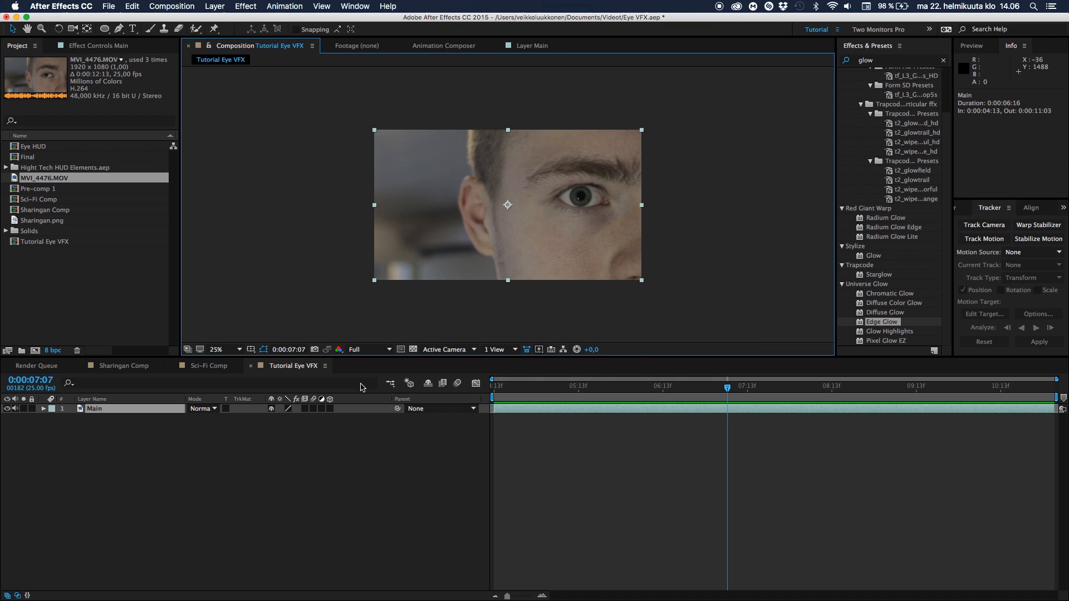
{"action": "left_click", "coordinate": [325, 493]}
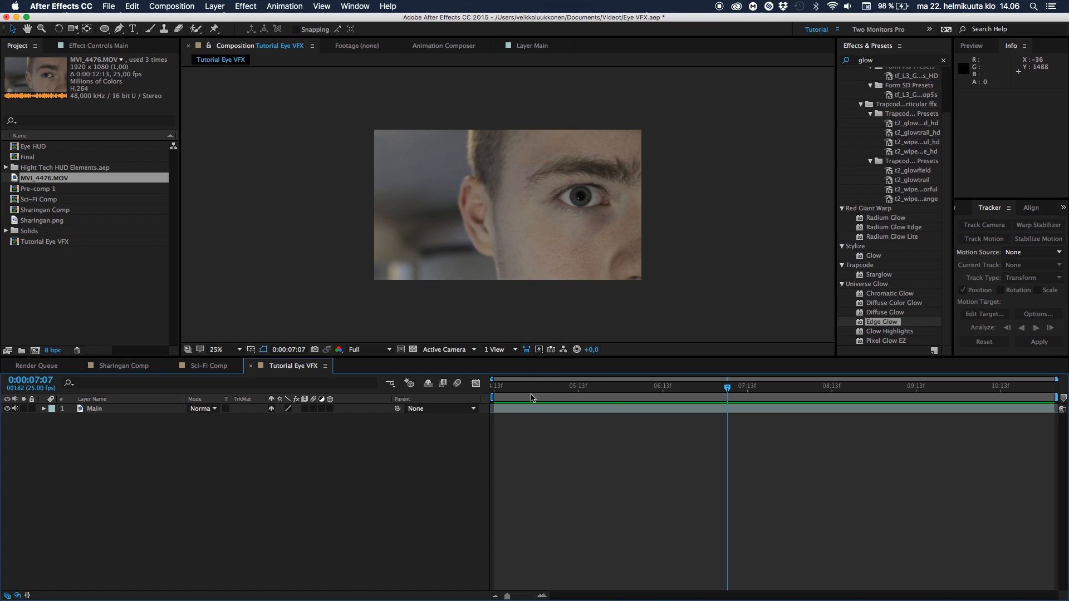
Set the current time to 0:00:05:08, with the open eye framed at 50% magnification.
{"action": "left_click_drag", "start_coordinate": [556, 388], "coordinate": [579, 388]}
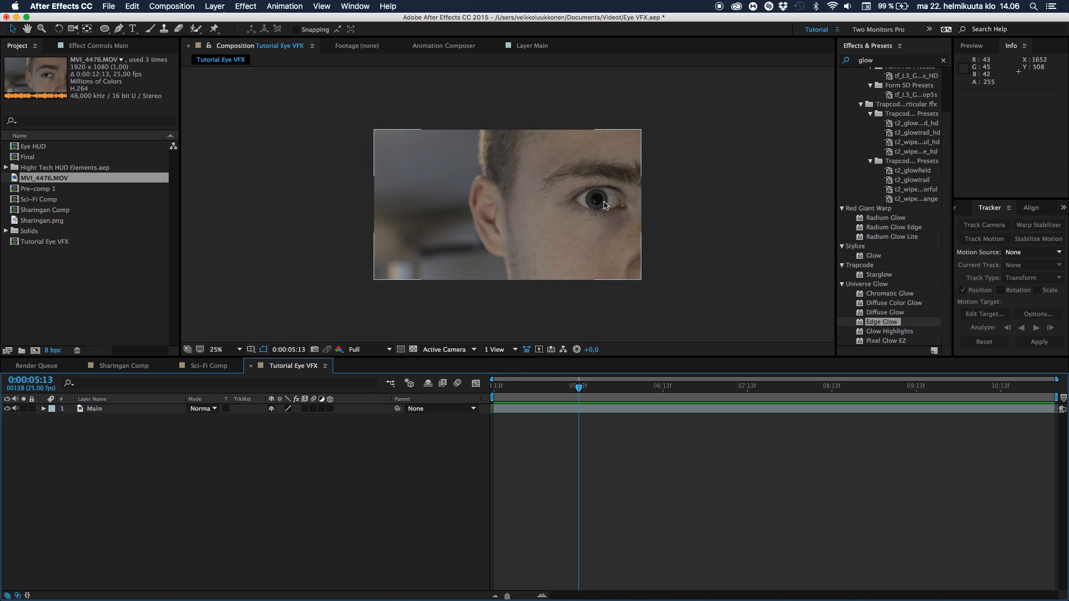
{"action": "scroll", "coordinate": [605, 205], "scroll_direction": "up", "scroll_amount": 2}
{"action": "key", "text": "h"}
{"action": "left_click_drag", "start_coordinate": [603, 202], "coordinate": [444, 227]}
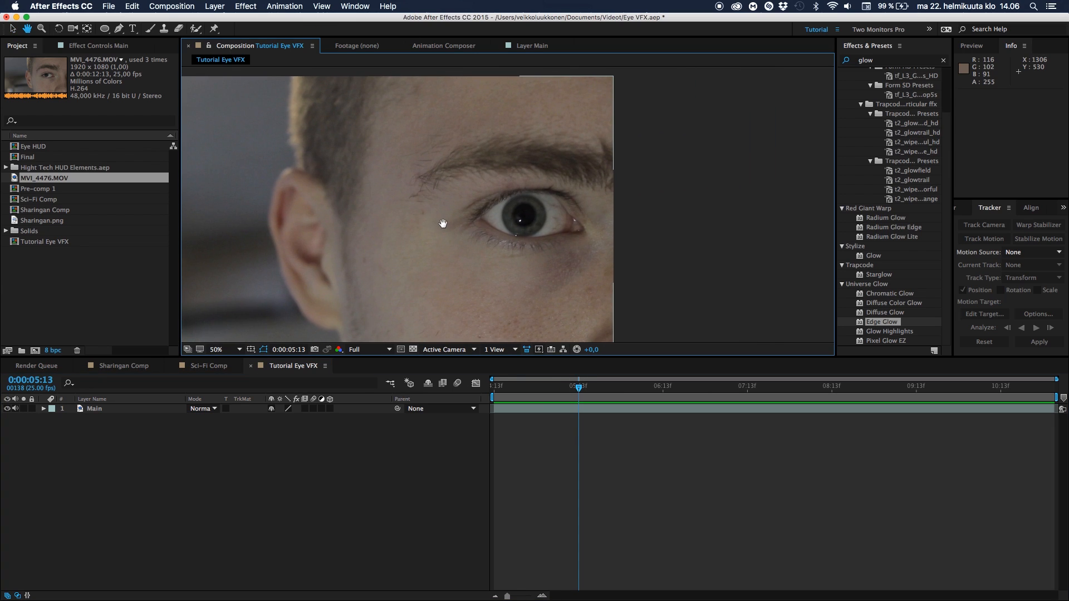
{"action": "key", "text": "v"}
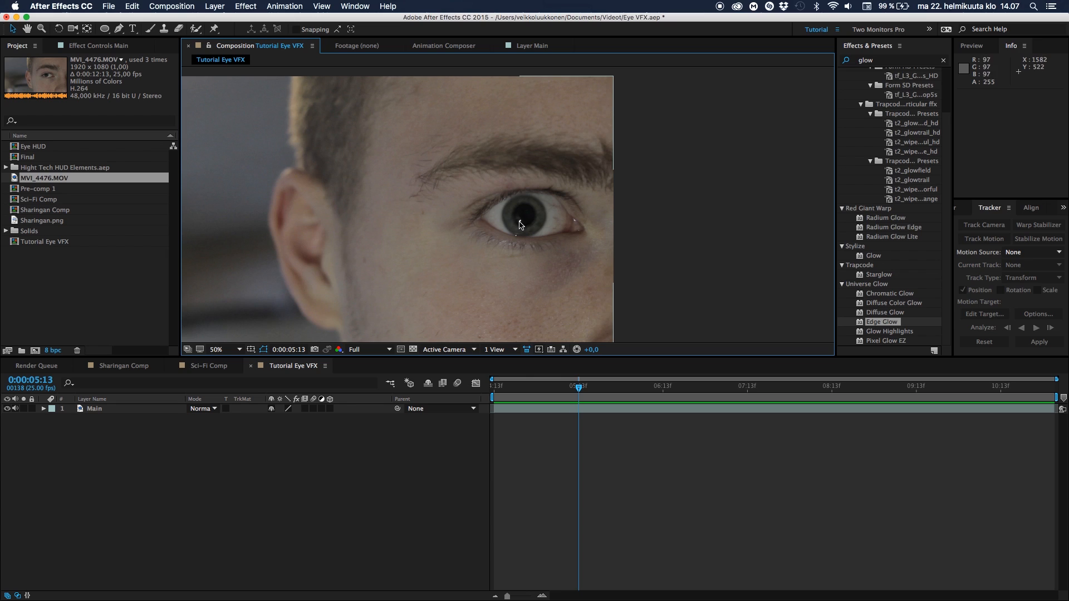
{"action": "key", "text": "h"}
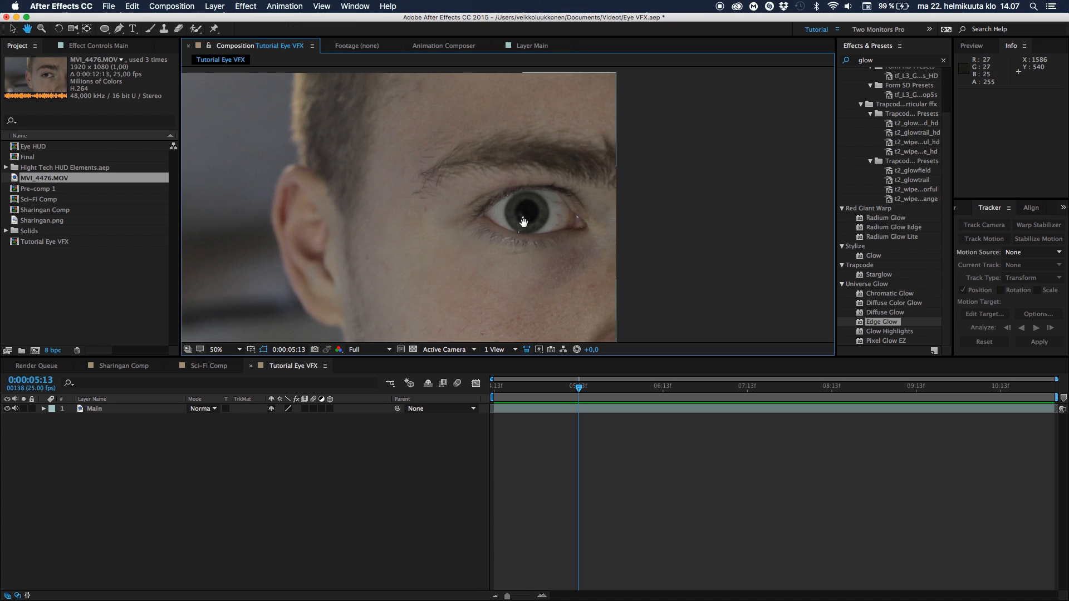
{"action": "left_click_drag", "start_coordinate": [518, 224], "coordinate": [544, 196]}
{"action": "key", "text": "v"}
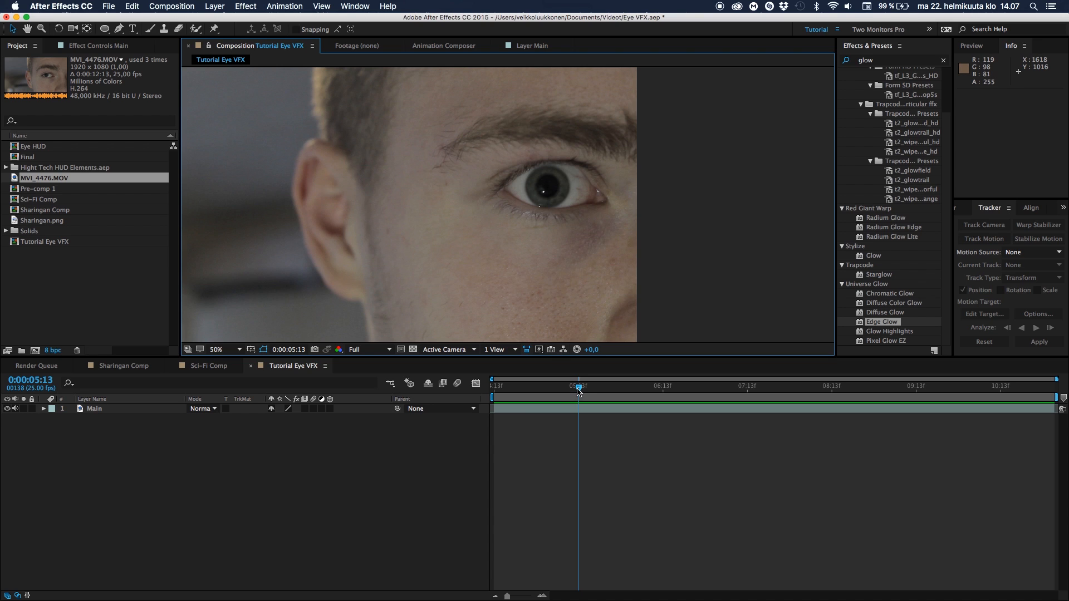
{"action": "mouse_move", "coordinate": [578, 390]}
{"action": "left_mouse_down"}
{"action": "mouse_move", "coordinate": [544, 389]}
{"action": "mouse_move", "coordinate": [573, 390]}
{"action": "mouse_move", "coordinate": [561, 392]}
{"action": "left_mouse_up"}
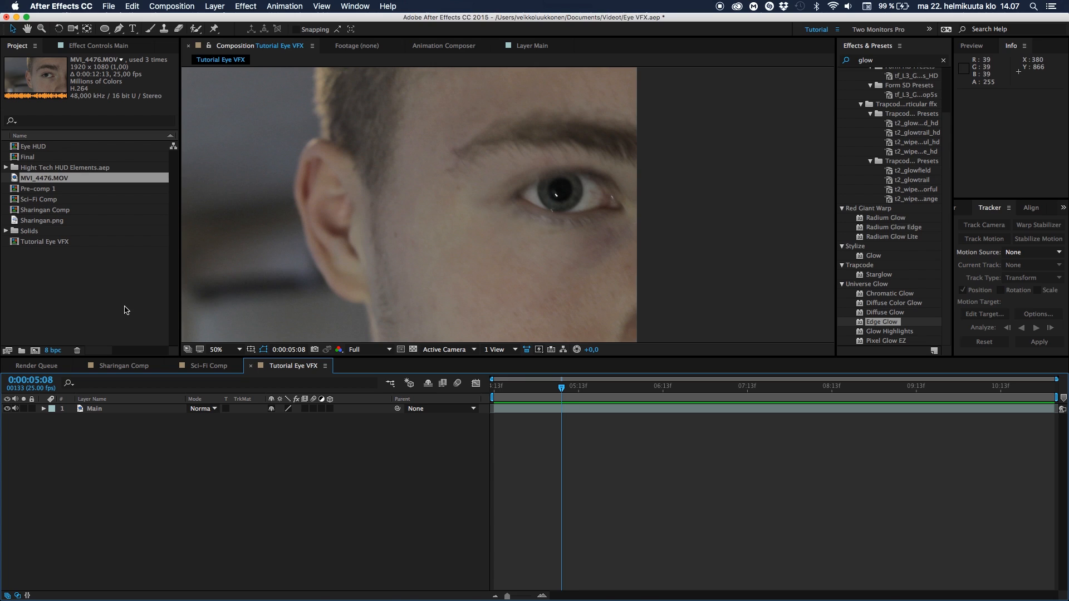
Add a null object layer to the Tutorial Eye VFX composition.
{"action": "left_click", "coordinate": [109, 410]}
{"action": "left_click", "coordinate": [170, 460]}
{"action": "right_click", "coordinate": [169, 460]}
{"action": "left_click", "coordinate": [134, 456]}
{"action": "right_click", "coordinate": [165, 450]}
{"action": "mouse_move", "coordinate": [268, 457]}
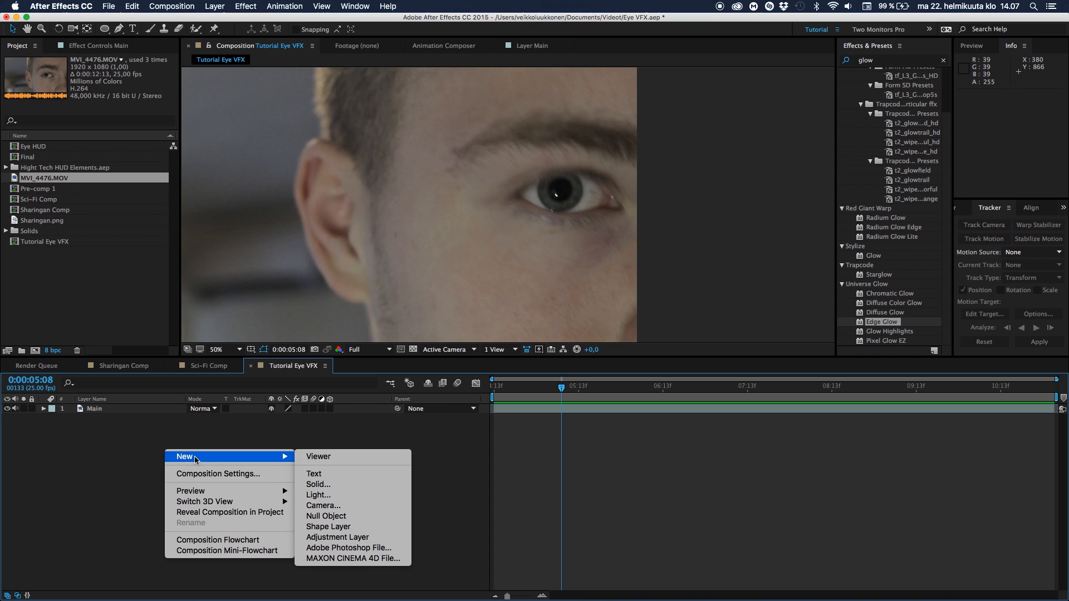
{"action": "left_click", "coordinate": [319, 517]}
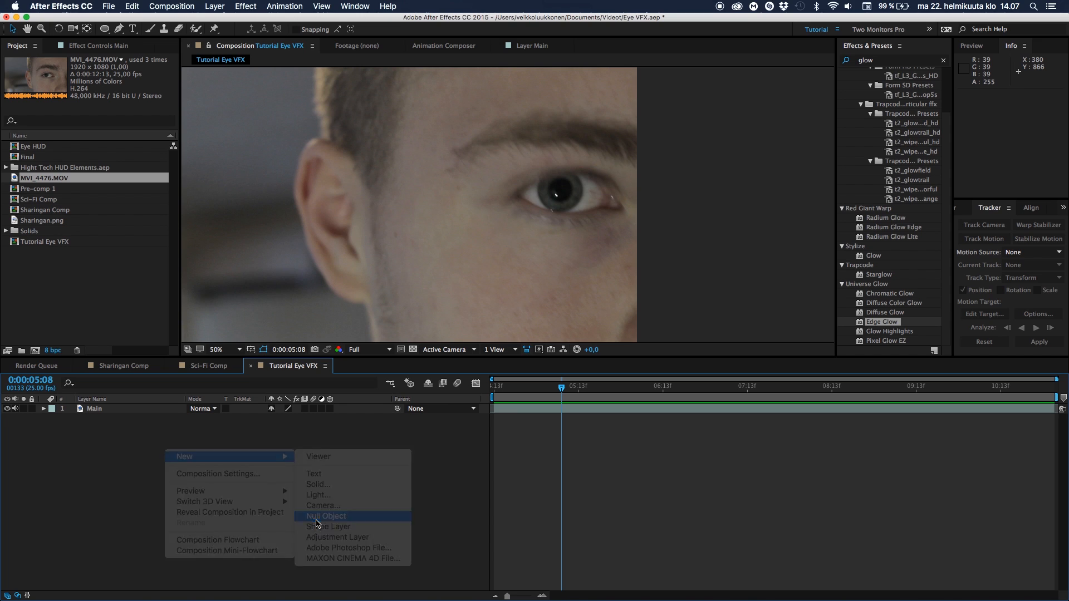
{"action": "left_click", "coordinate": [215, 7]}
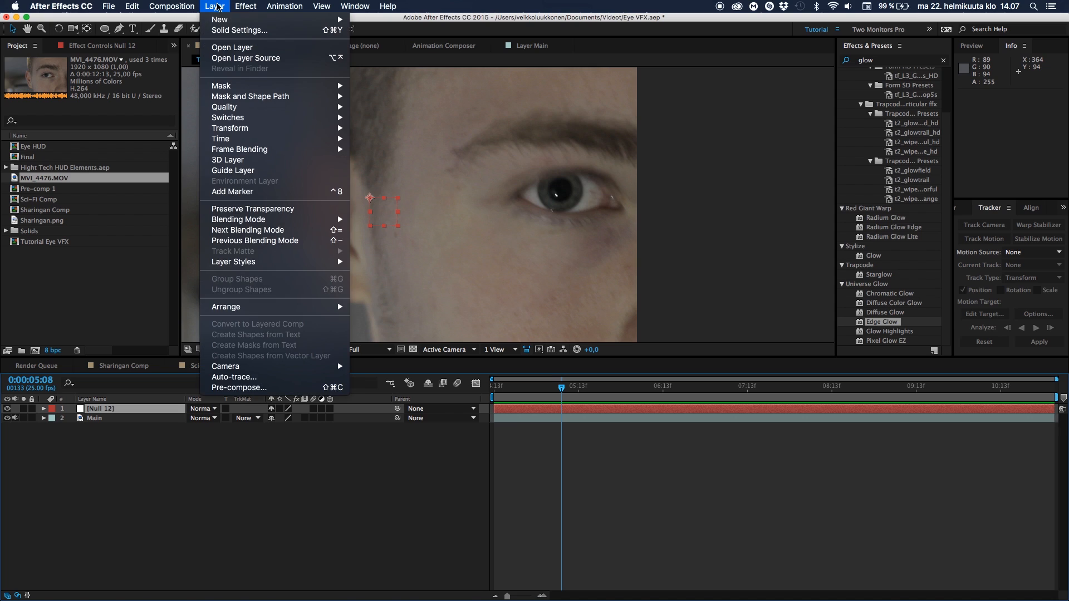
{"action": "mouse_move", "coordinate": [226, 22]}
{"action": "left_click", "coordinate": [273, 525]}
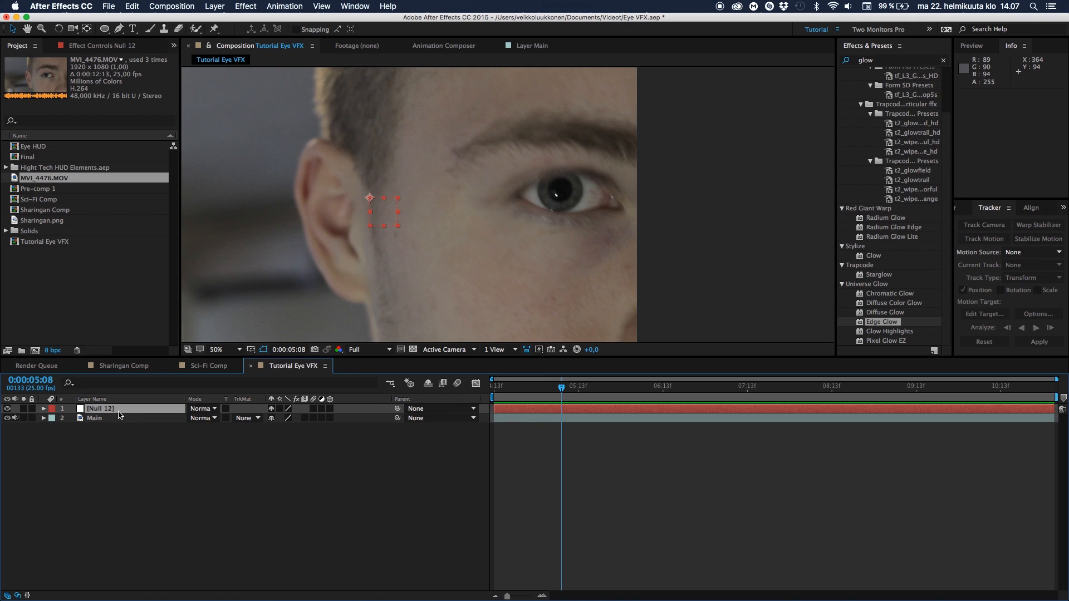
Rename the null object layer to Base Track.
{"action": "key", "text": "Return"}
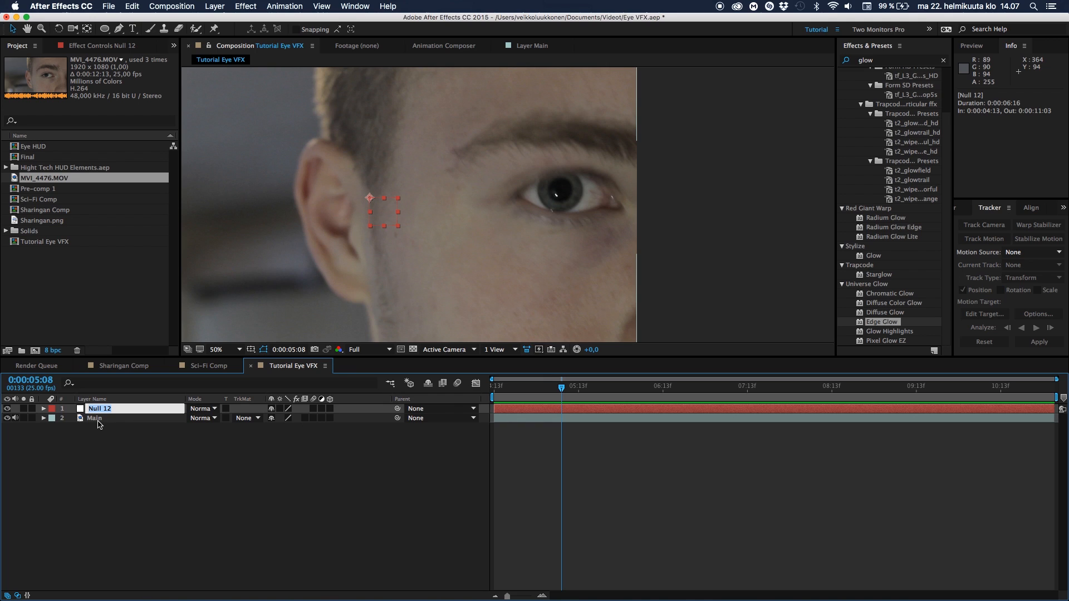
{"action": "type", "text": "Base Track"}
{"action": "key", "text": "Return"}
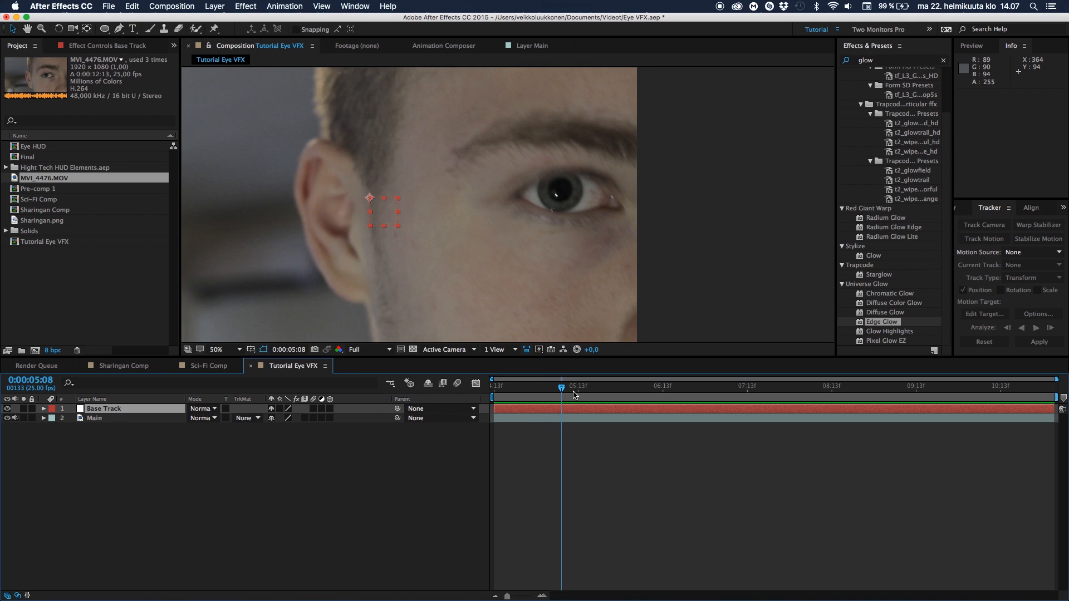
Start a position motion track on the Main layer.
{"action": "left_click", "coordinate": [113, 419]}
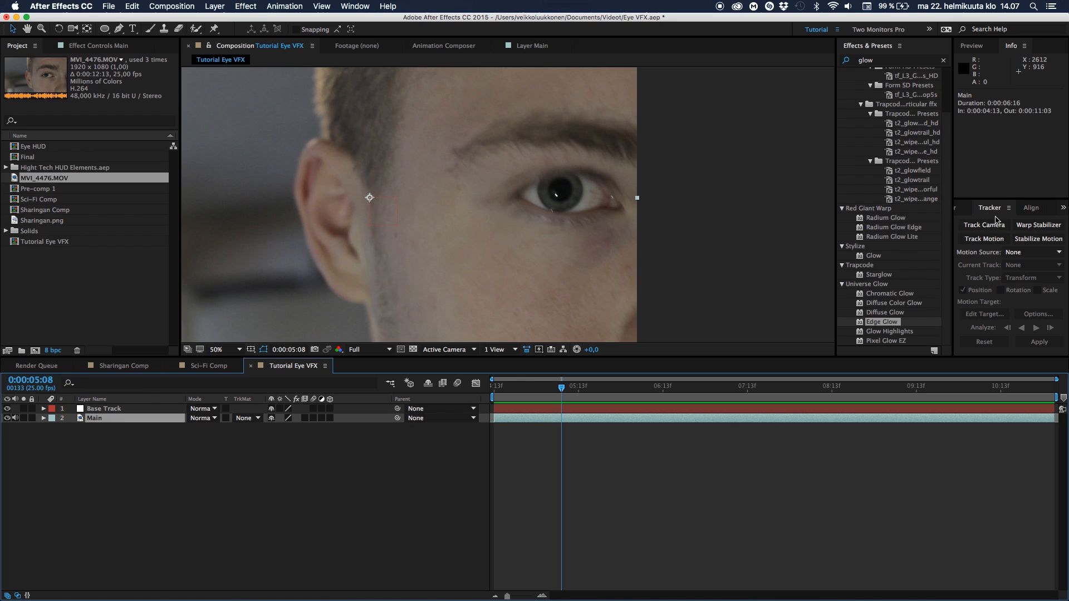
{"action": "left_click", "coordinate": [355, 6]}
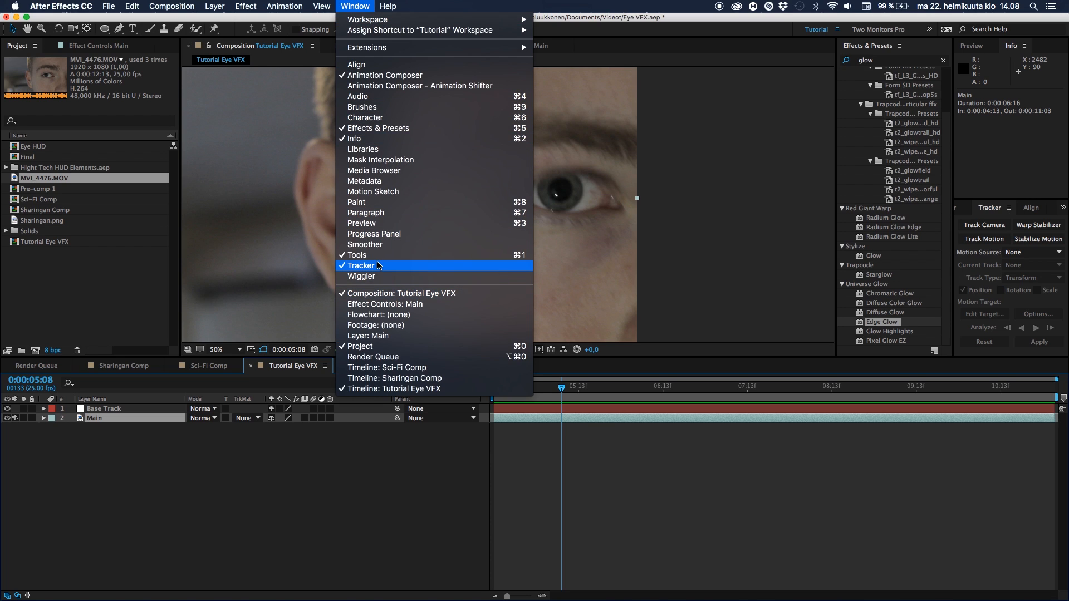
{"action": "left_click", "coordinate": [325, 509]}
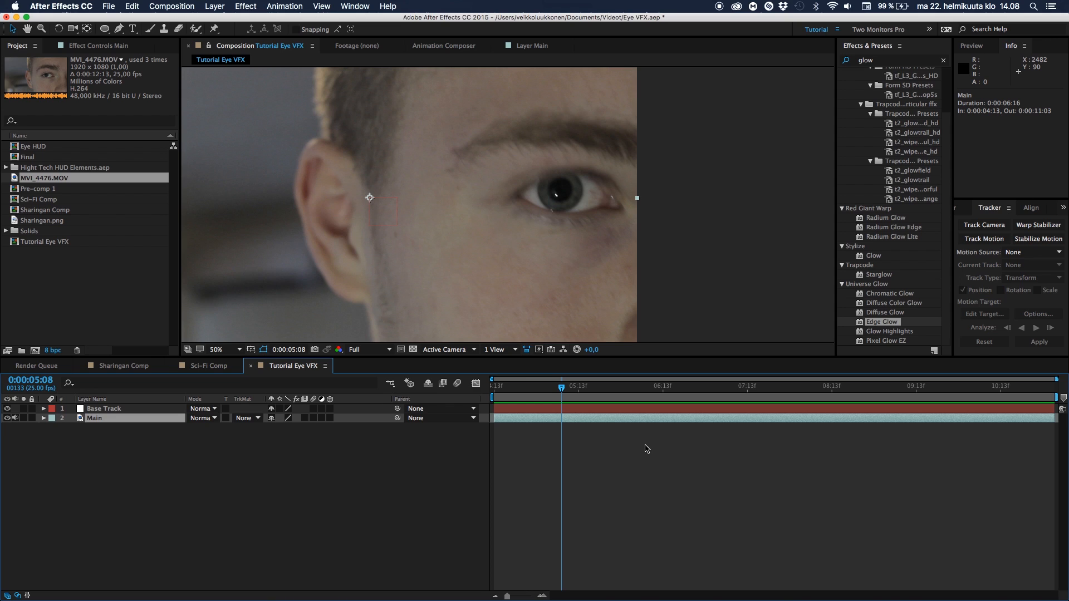
{"action": "left_click", "coordinate": [978, 240]}
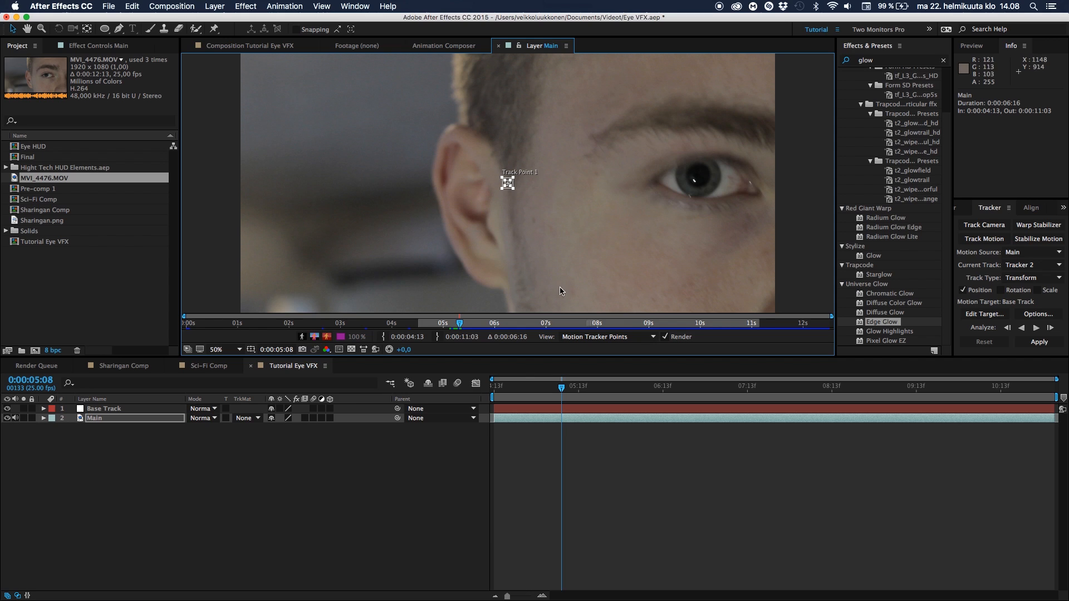
Place the track point on the bright reflection in the pupil, analyze forward from 0:00:05:08, and check the track at 0:00:08:06.
{"action": "left_click_drag", "start_coordinate": [514, 189], "coordinate": [696, 188]}
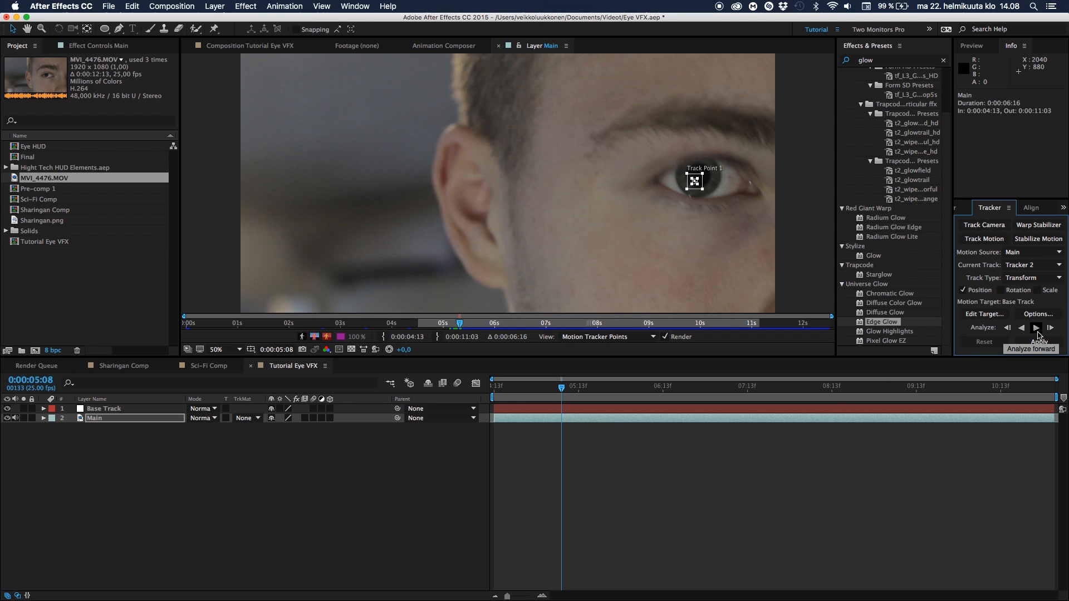
{"action": "left_click", "coordinate": [1037, 331]}
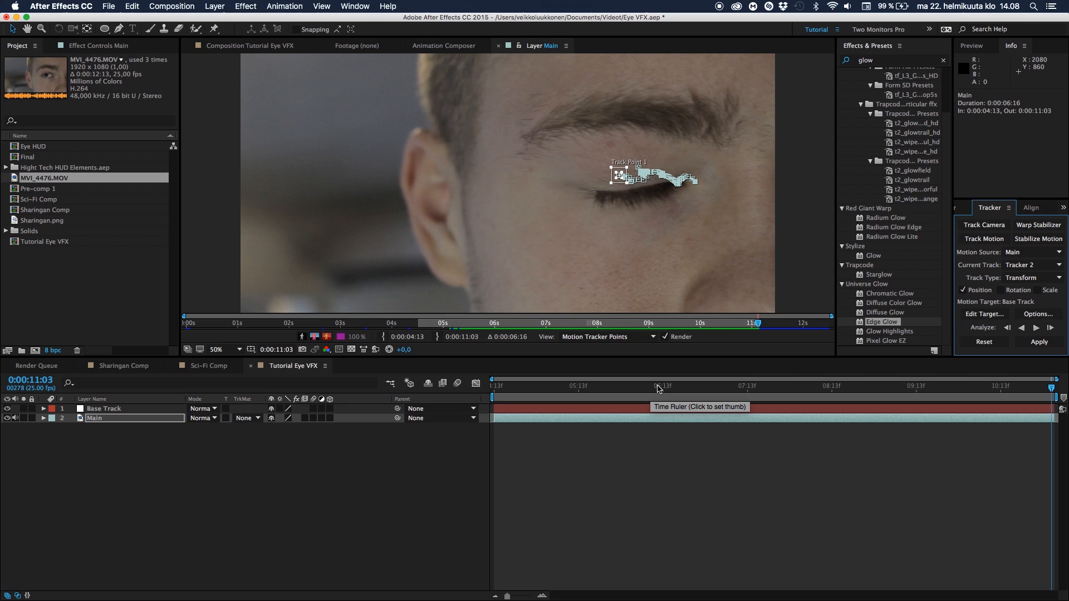
{"action": "left_click_drag", "start_coordinate": [658, 388], "coordinate": [808, 388]}
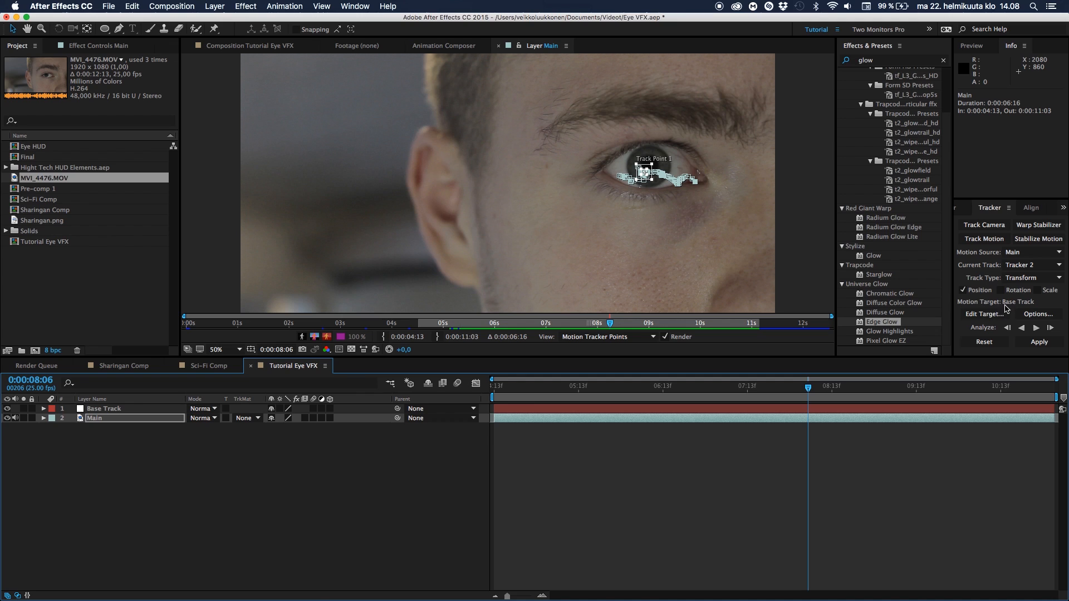
Set Base Track as the motion target and apply the tracking data in the X and Y dimensions.
{"action": "left_click", "coordinate": [985, 313]}
{"action": "left_click", "coordinate": [146, 105]}
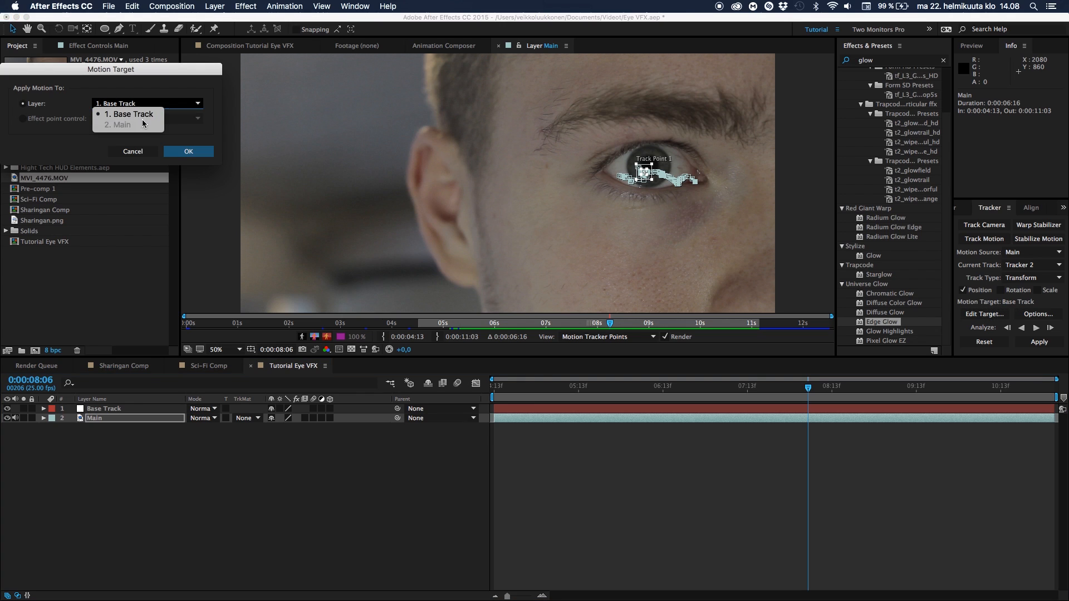
{"action": "left_click", "coordinate": [142, 112]}
{"action": "left_click", "coordinate": [188, 151]}
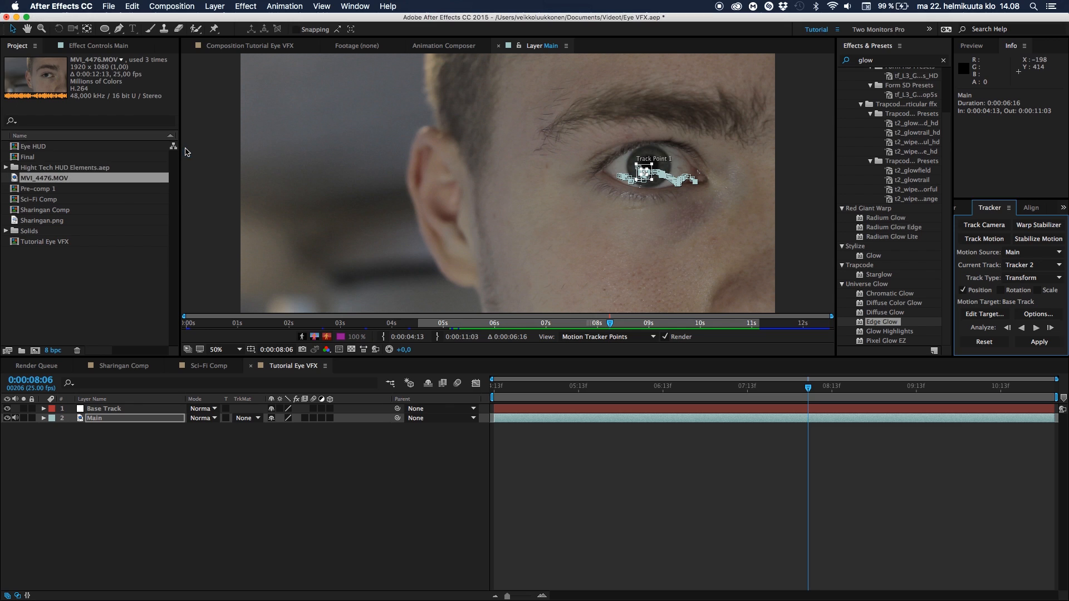
{"action": "left_click", "coordinate": [1036, 342]}
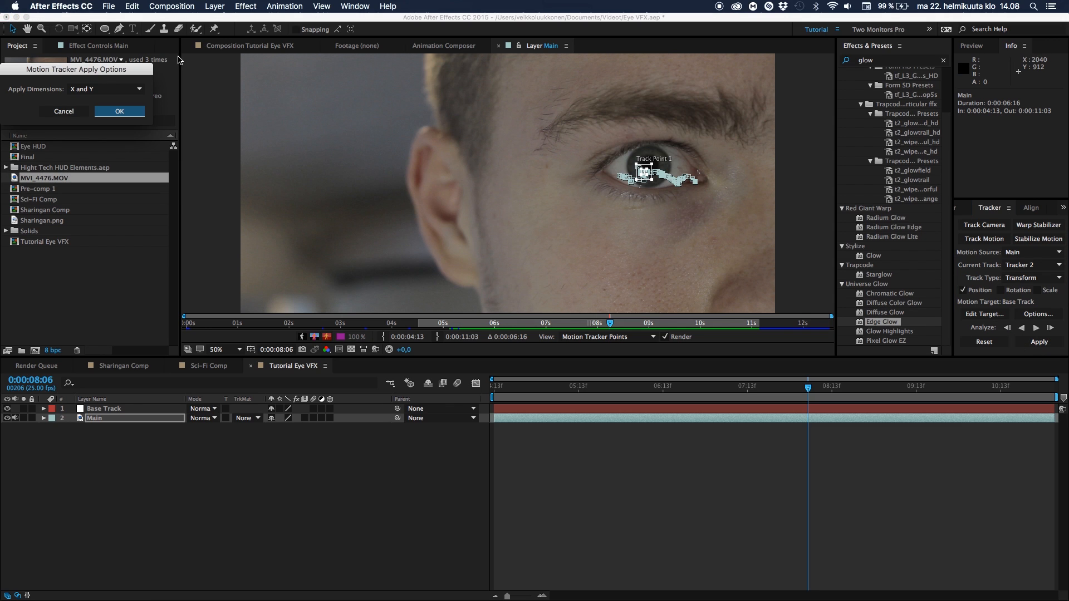
{"action": "left_click_drag", "start_coordinate": [122, 69], "coordinate": [411, 160]}
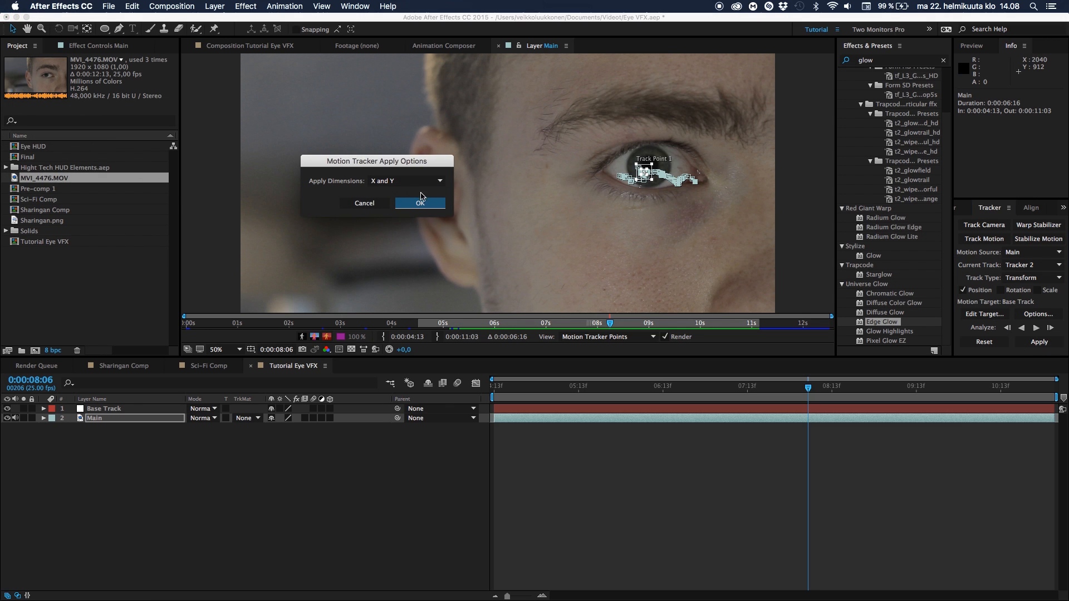
{"action": "left_click", "coordinate": [409, 203]}
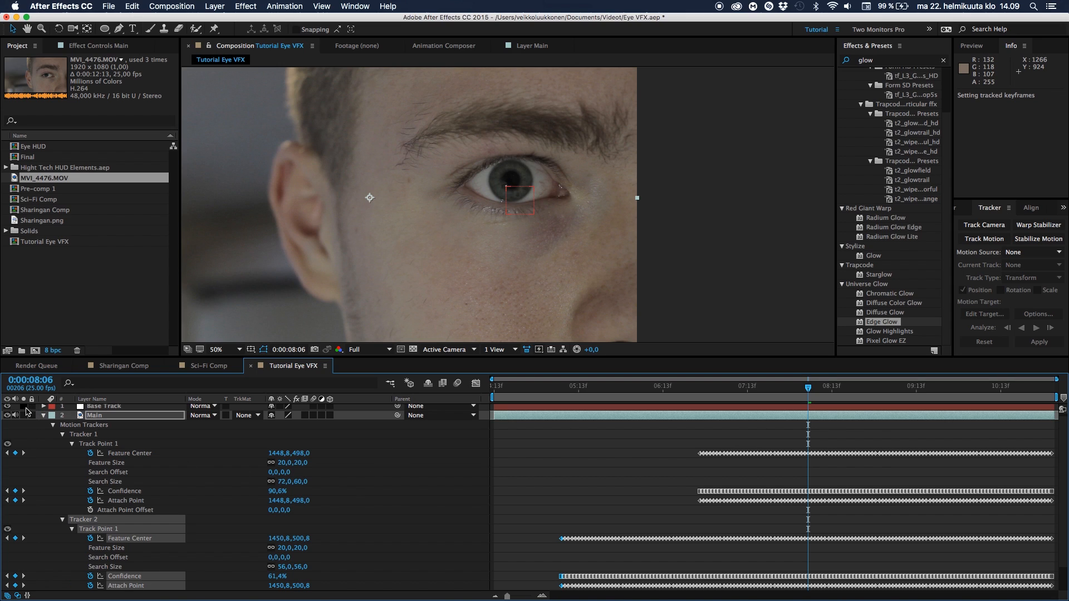
Hide the Base Track null and check its tracked position keyframes at 0:00:05:08.
{"action": "left_click", "coordinate": [44, 416]}
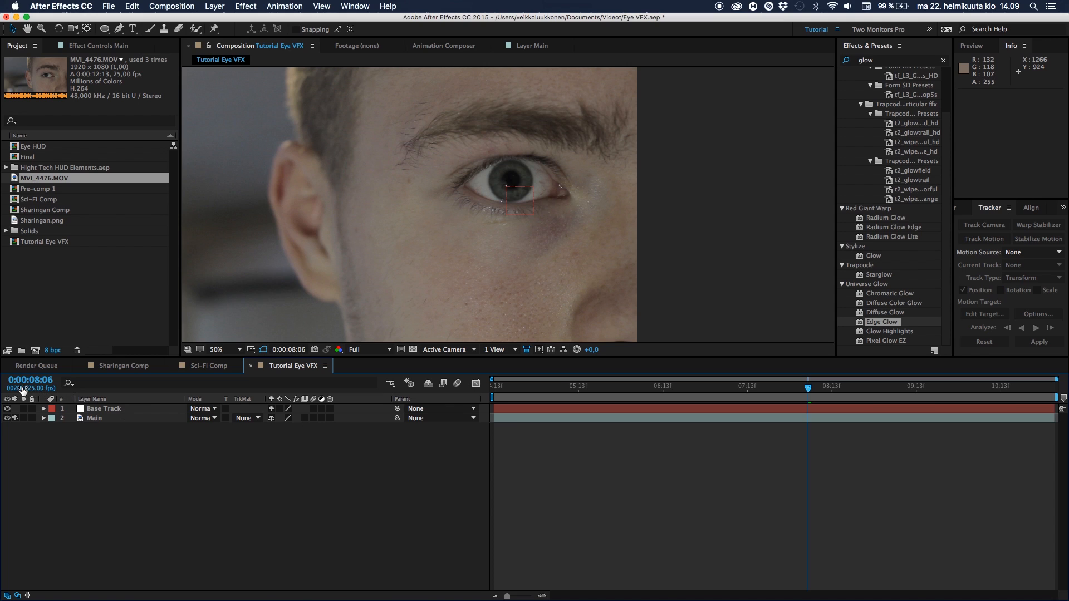
{"action": "left_click", "coordinate": [8, 410]}
{"action": "left_click", "coordinate": [131, 412]}
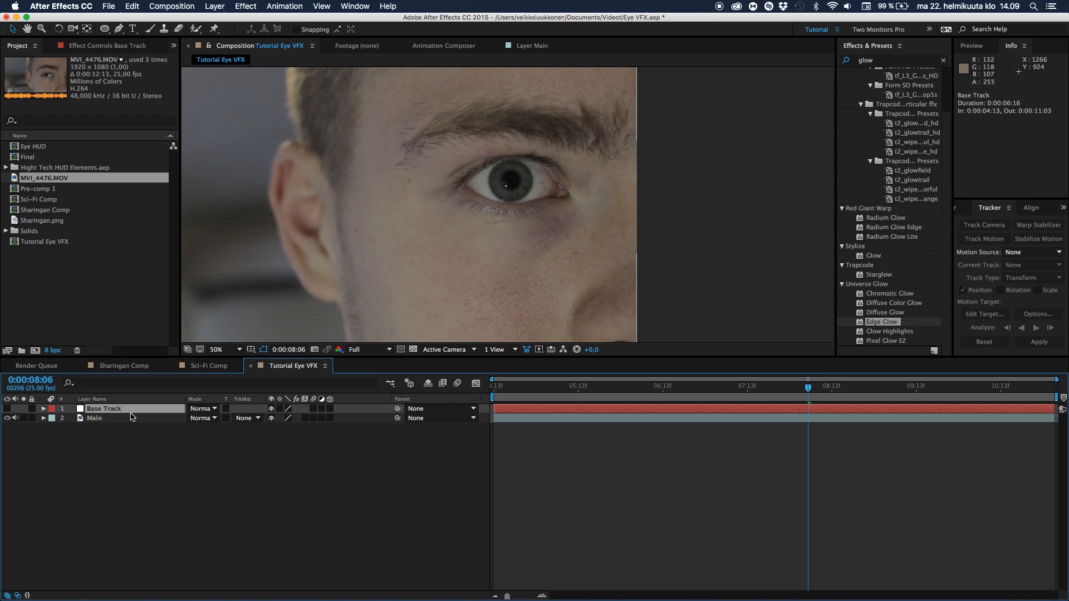
{"action": "key", "text": "p"}
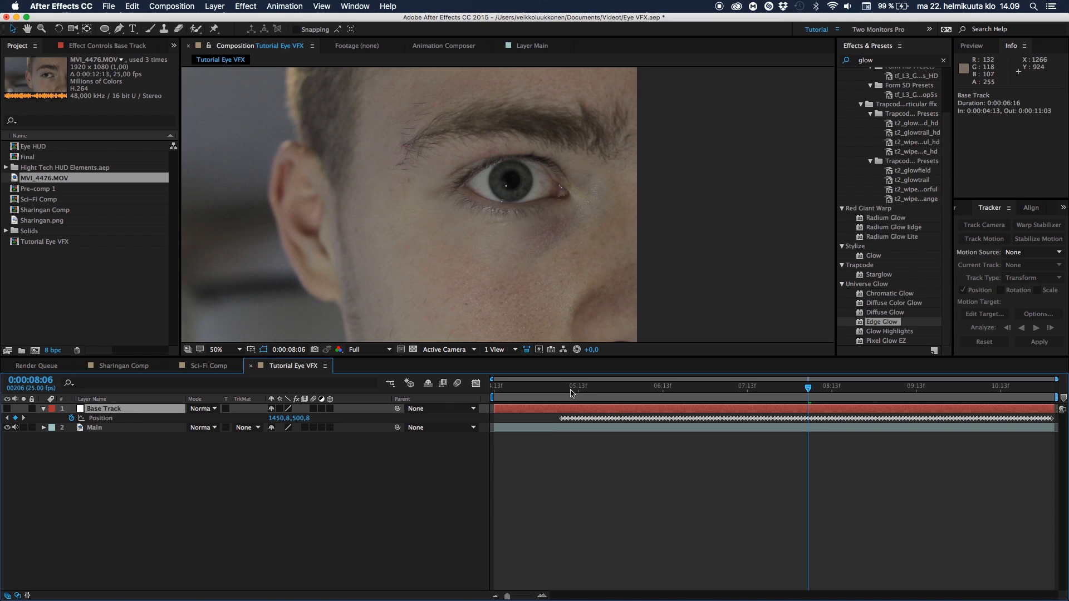
{"action": "left_click", "coordinate": [561, 390]}
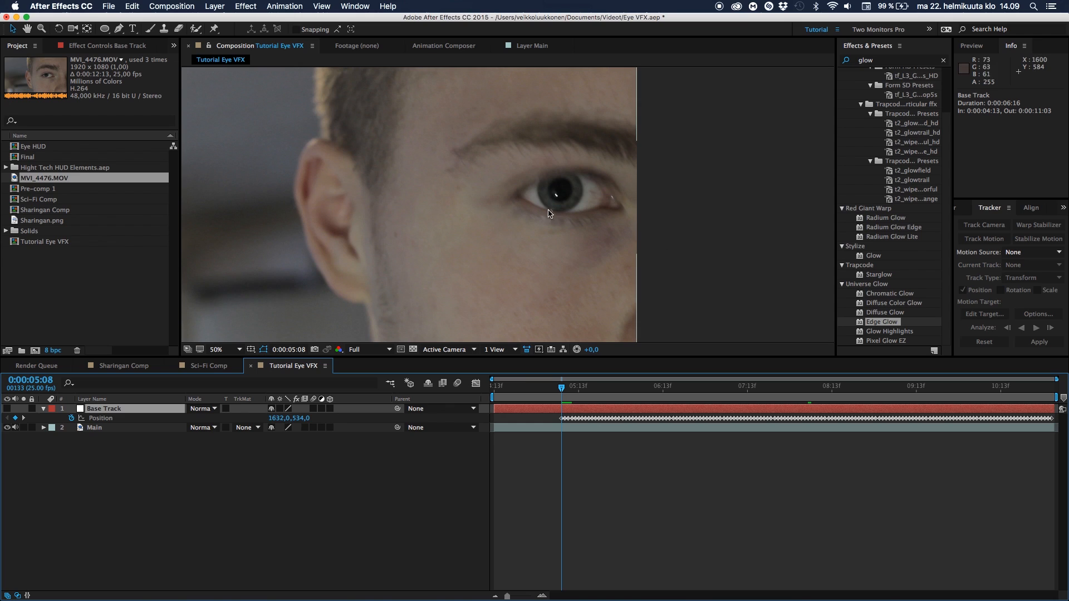
{"action": "left_click", "coordinate": [43, 409]}
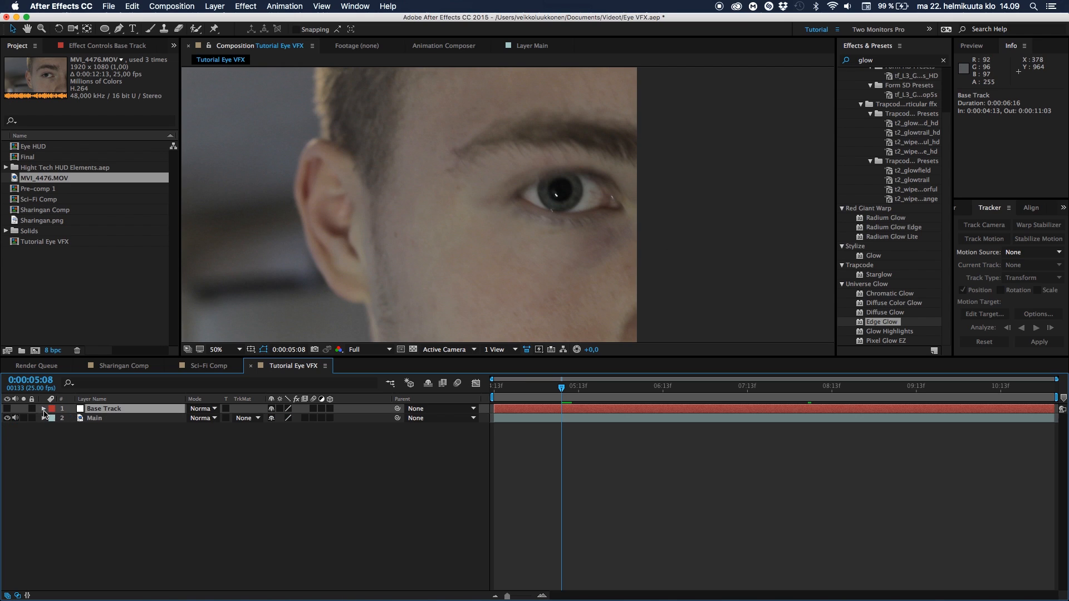
Go to 0:00:05:13 and create a blue 1920 x 1080 px solid named Eye C.
{"action": "key", "text": "Page_Down"}
{"action": "key", "text": "Page_Down"}
{"action": "key", "text": "Page_Down"}
{"action": "key", "text": "Page_Down"}
{"action": "key", "text": "Page_Down"}
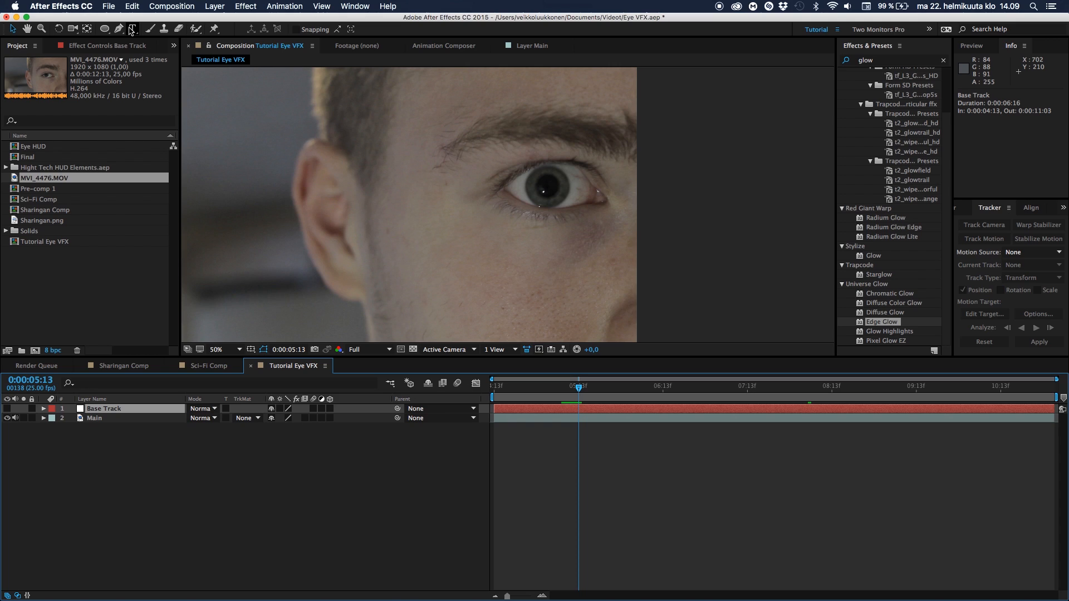
{"action": "left_click", "coordinate": [143, 483]}
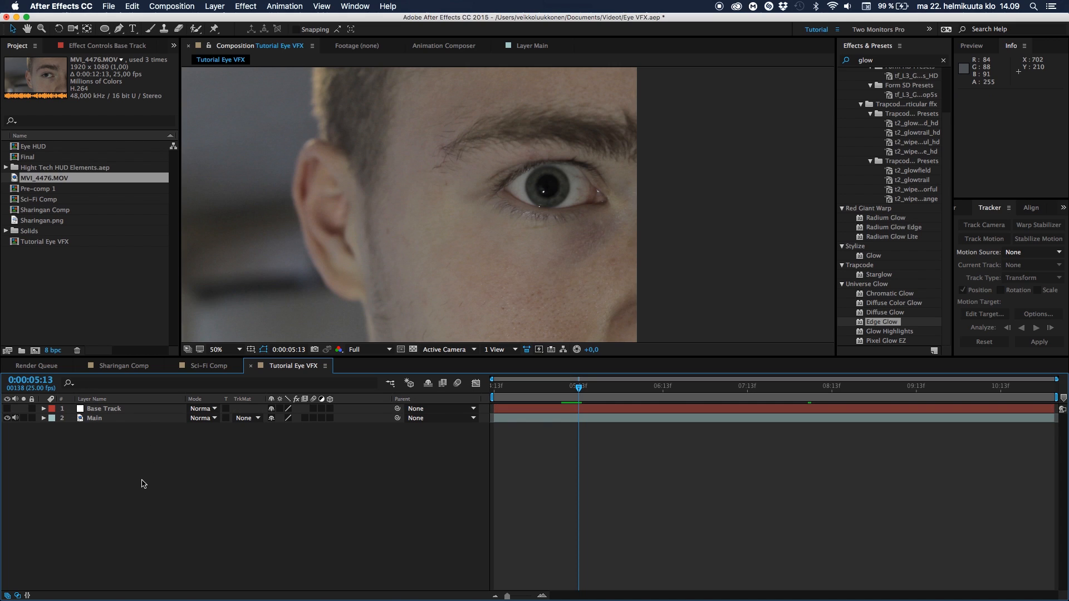
{"action": "key", "text": "super+y"}
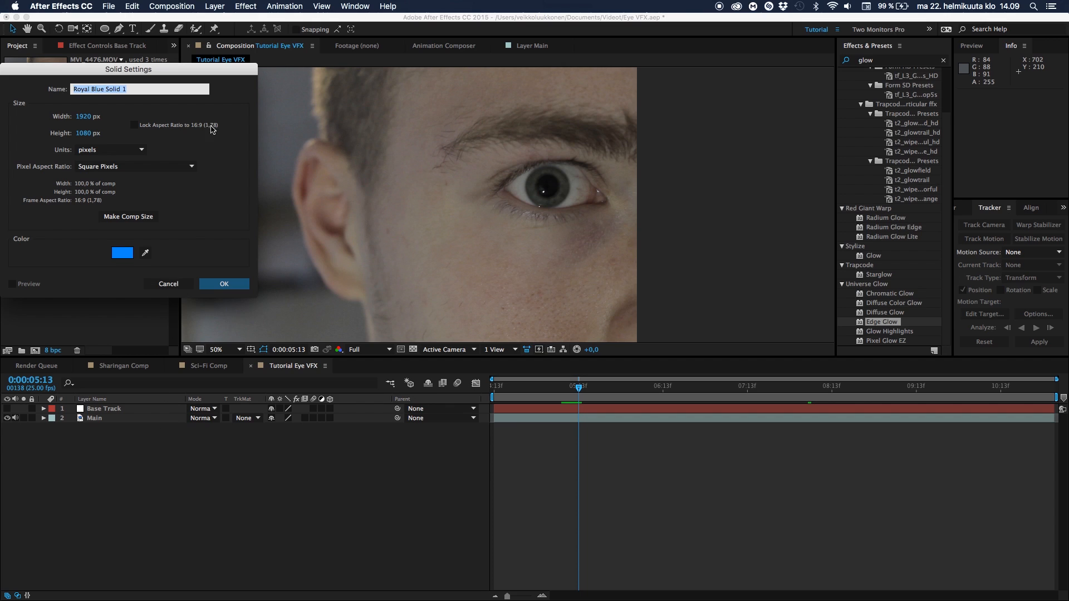
{"action": "left_click_drag", "start_coordinate": [204, 69], "coordinate": [325, 104]}
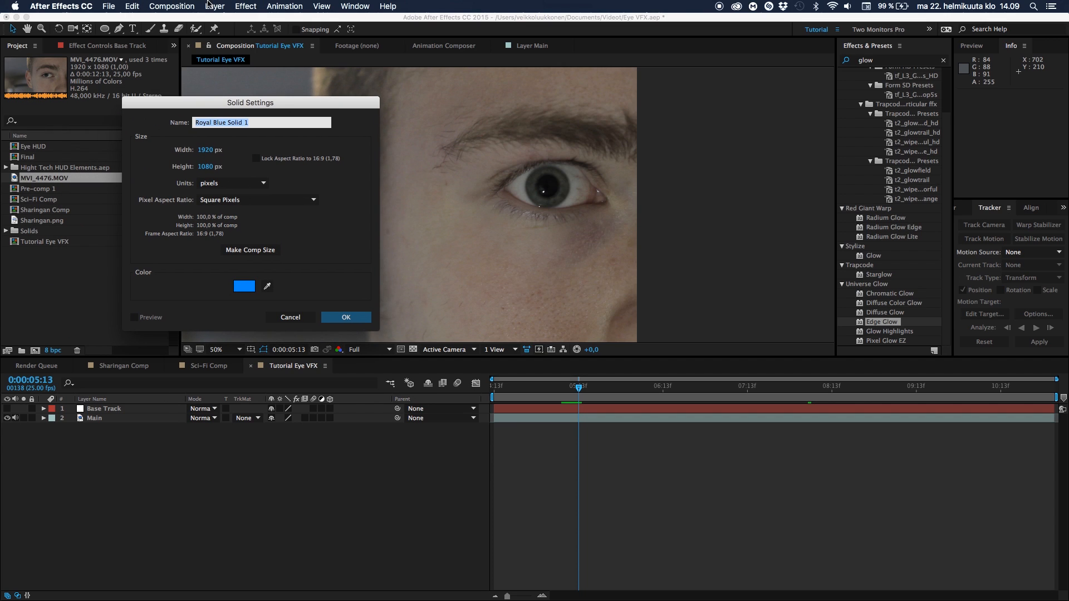
{"action": "type", "text": "Eye C"}
{"action": "left_click", "coordinate": [342, 316]}
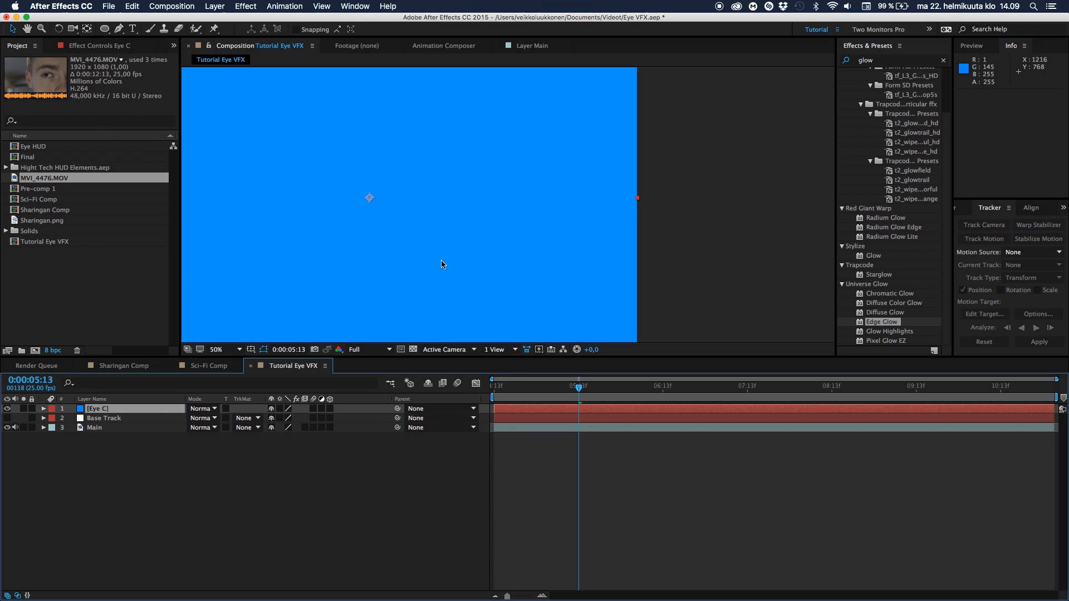
Draw a circular mask around the iris on the Eye C solid while it is hidden, then make the layer visible again.
{"action": "left_click", "coordinate": [8, 408]}
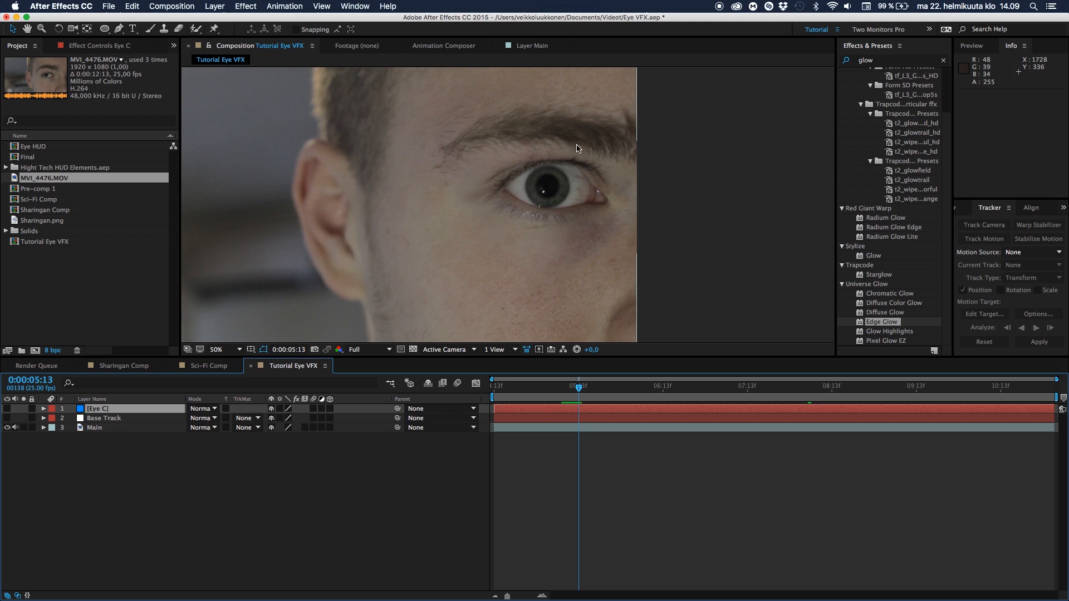
{"action": "scroll", "coordinate": [544, 202], "scroll_direction": "up", "scroll_amount": 3}
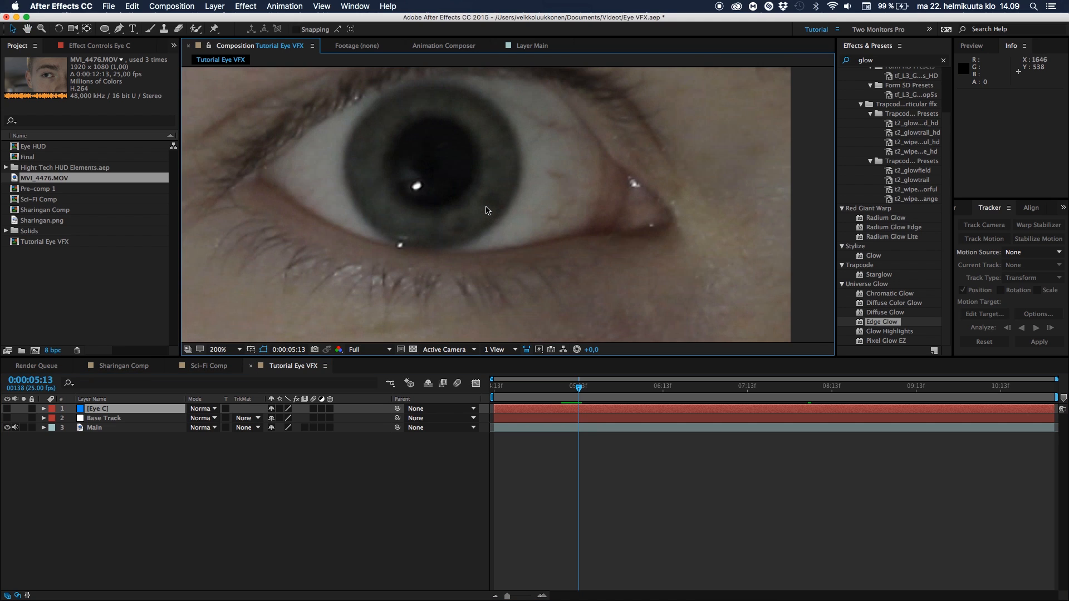
{"action": "scroll", "coordinate": [487, 210], "scroll_direction": "up", "scroll_amount": 2}
{"action": "key", "text": "q"}
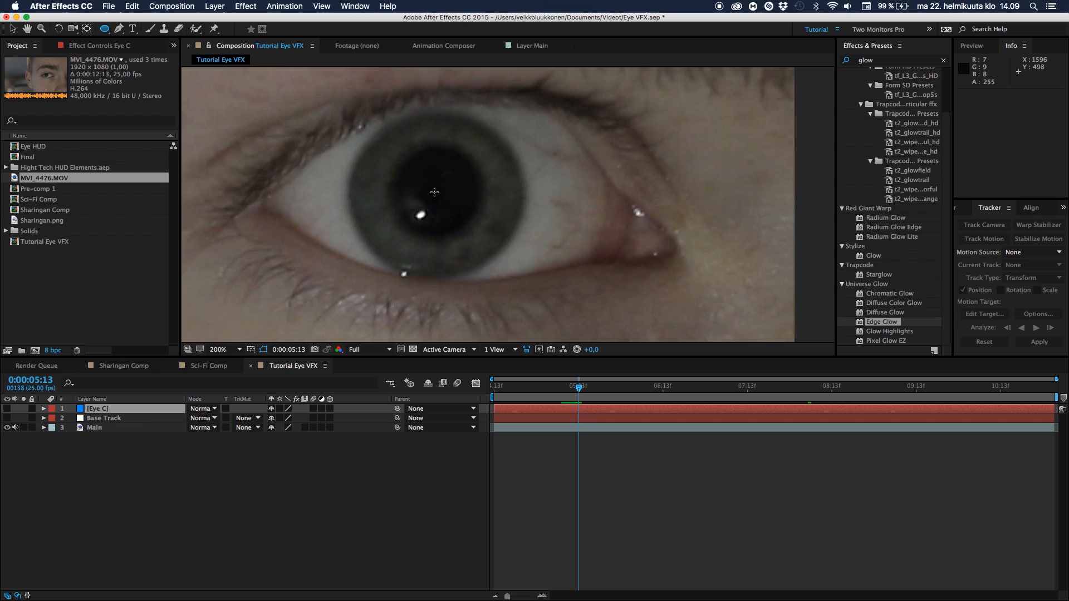
{"action": "left_click_drag", "start_coordinate": [432, 192], "coordinate": [520, 265]}
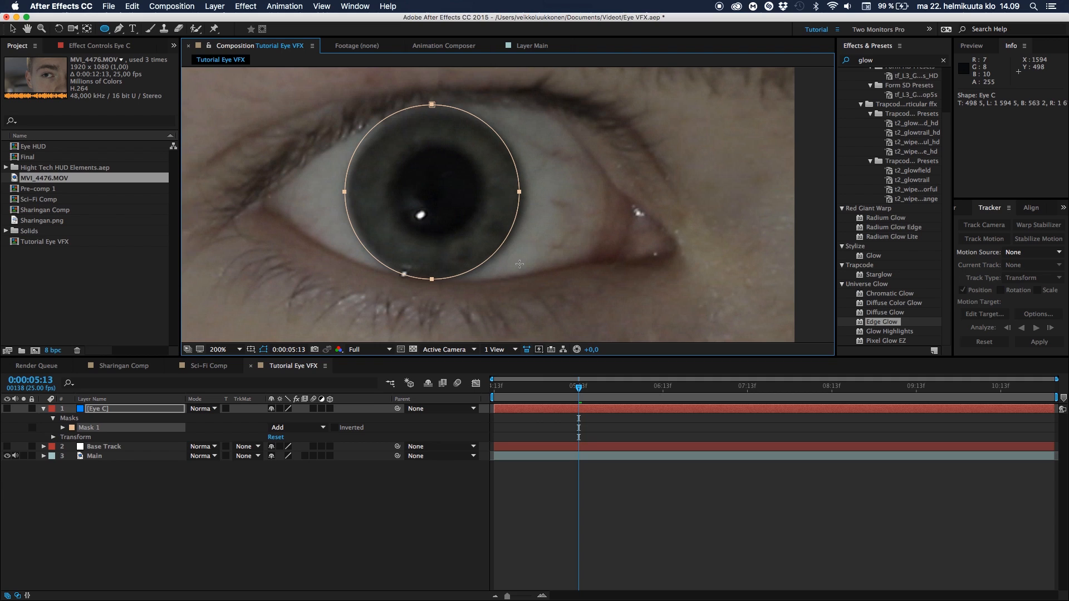
{"action": "left_click", "coordinate": [253, 560]}
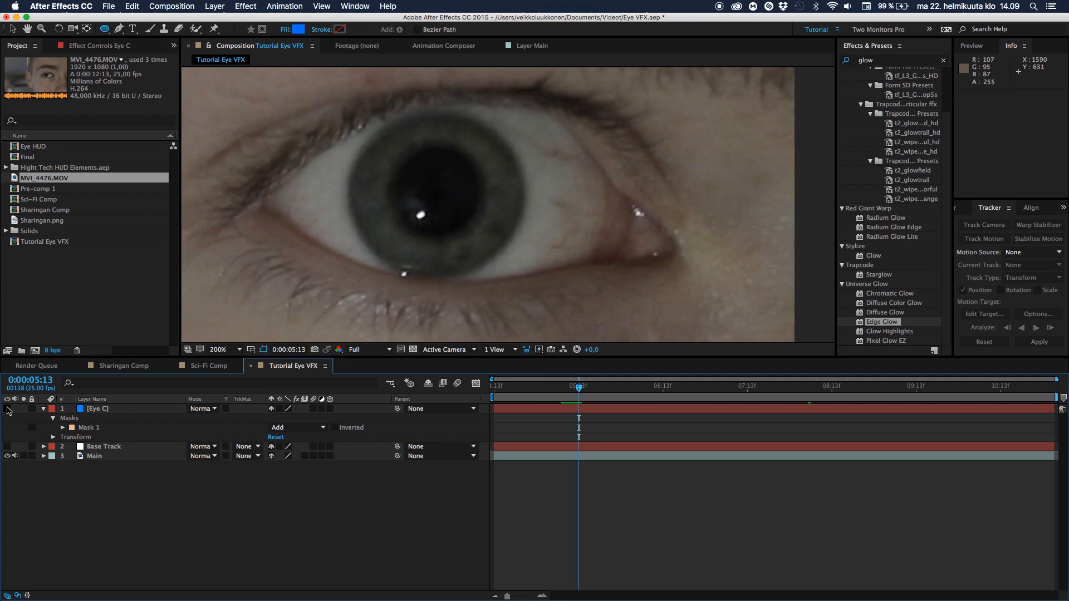
{"action": "left_click", "coordinate": [7, 409]}
{"action": "left_click", "coordinate": [103, 418]}
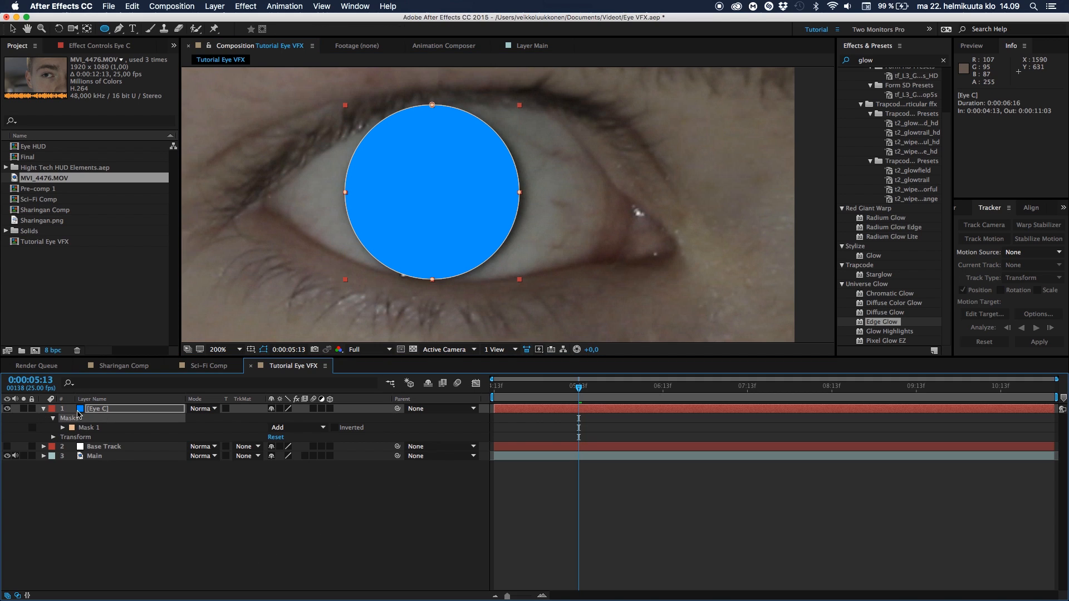
{"action": "left_click", "coordinate": [99, 563]}
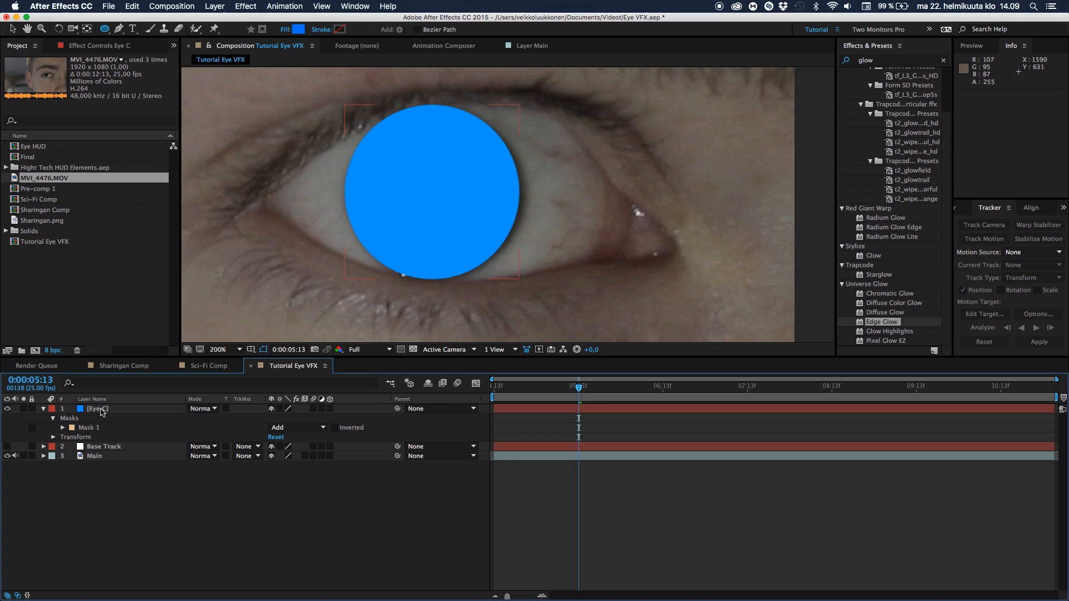
Nudge the Eye C layer slightly to the right so its circle lines up with the iris.
{"action": "left_click", "coordinate": [102, 410]}
{"action": "key", "text": "v"}
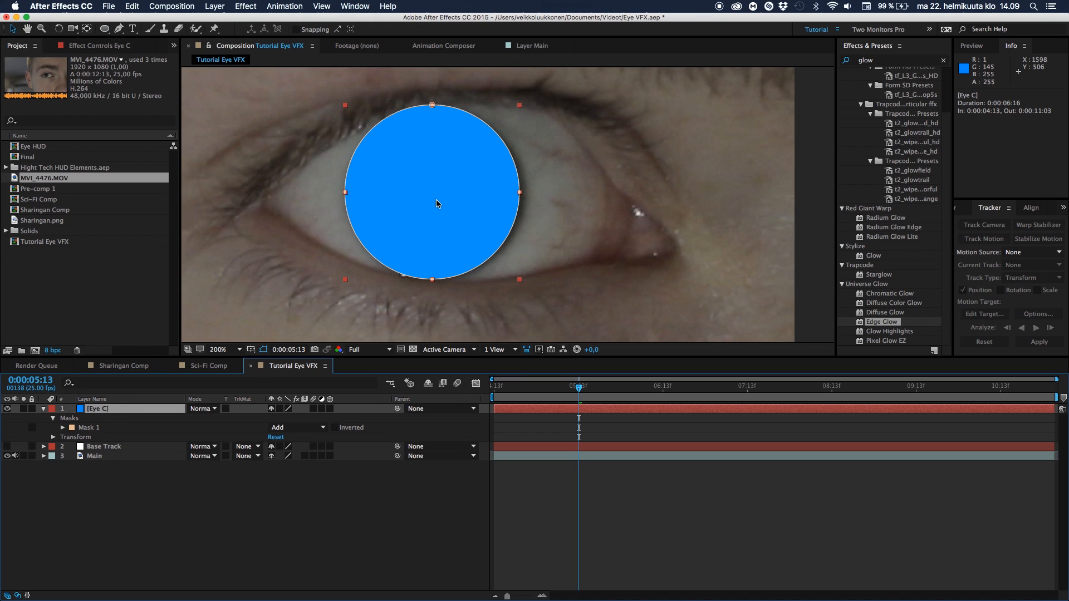
{"action": "key", "text": "Right"}
{"action": "key", "text": "Right"}
{"action": "key", "text": "Right"}
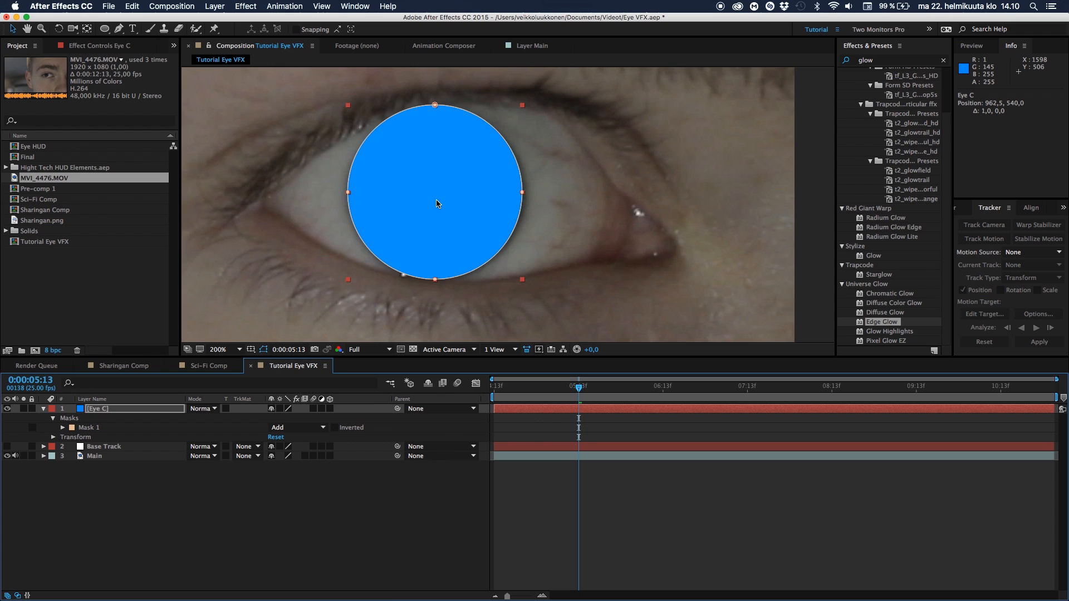
{"action": "left_click", "coordinate": [264, 567]}
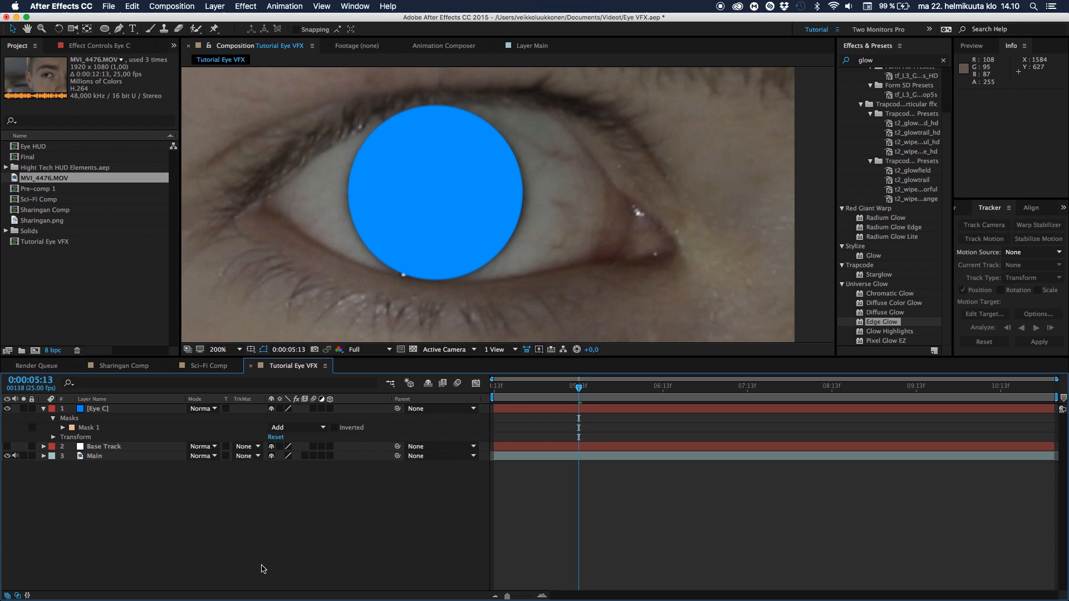
Set the mask feather of the Eye C layer to 11 pixels.
{"action": "left_click", "coordinate": [98, 412]}
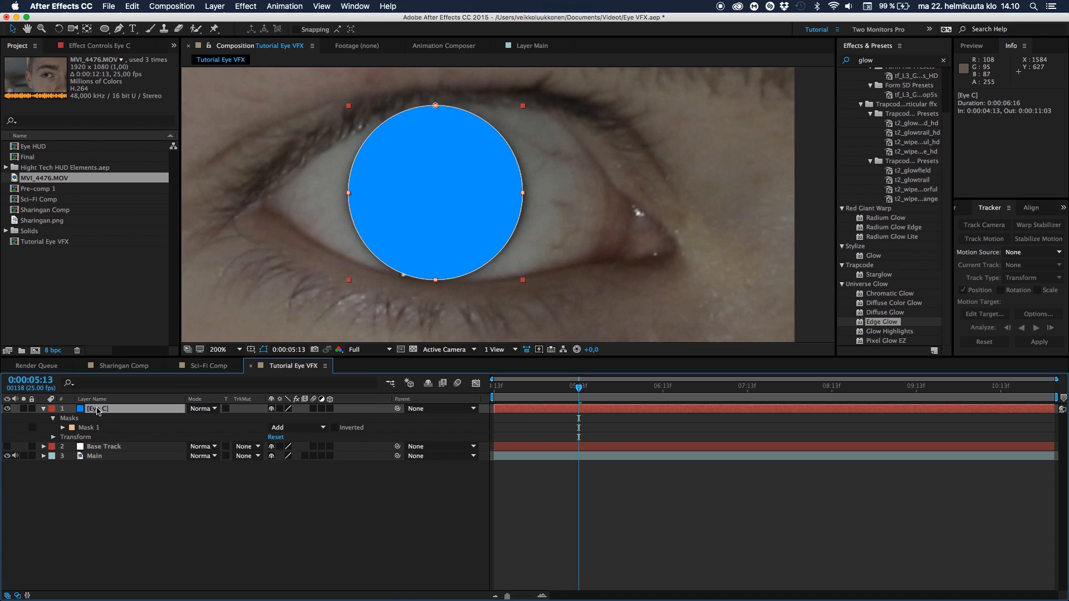
{"action": "key", "text": "f"}
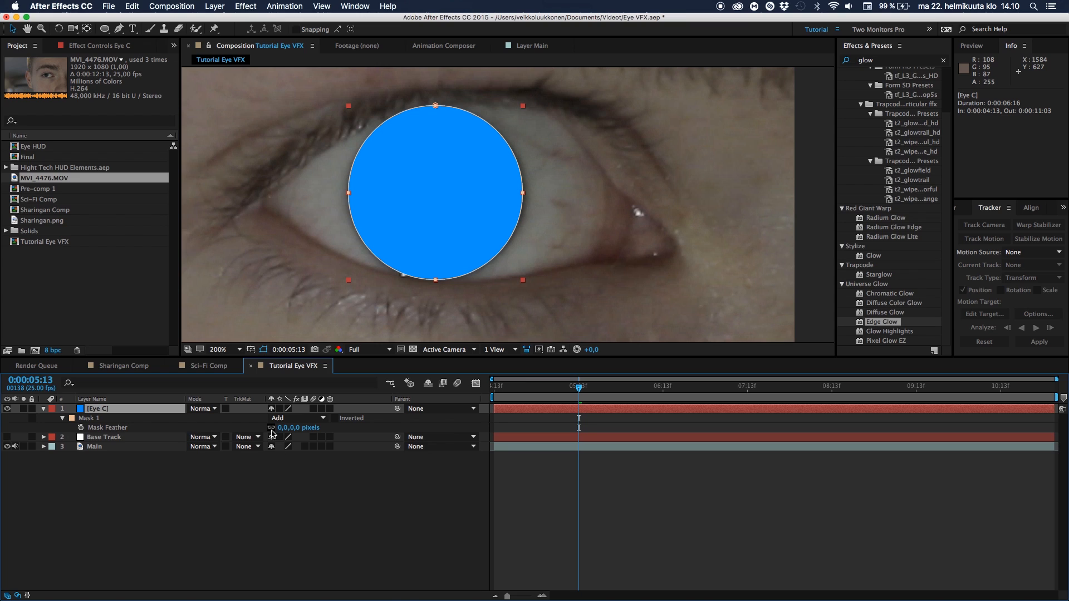
{"action": "left_click_drag", "start_coordinate": [285, 431], "coordinate": [291, 428]}
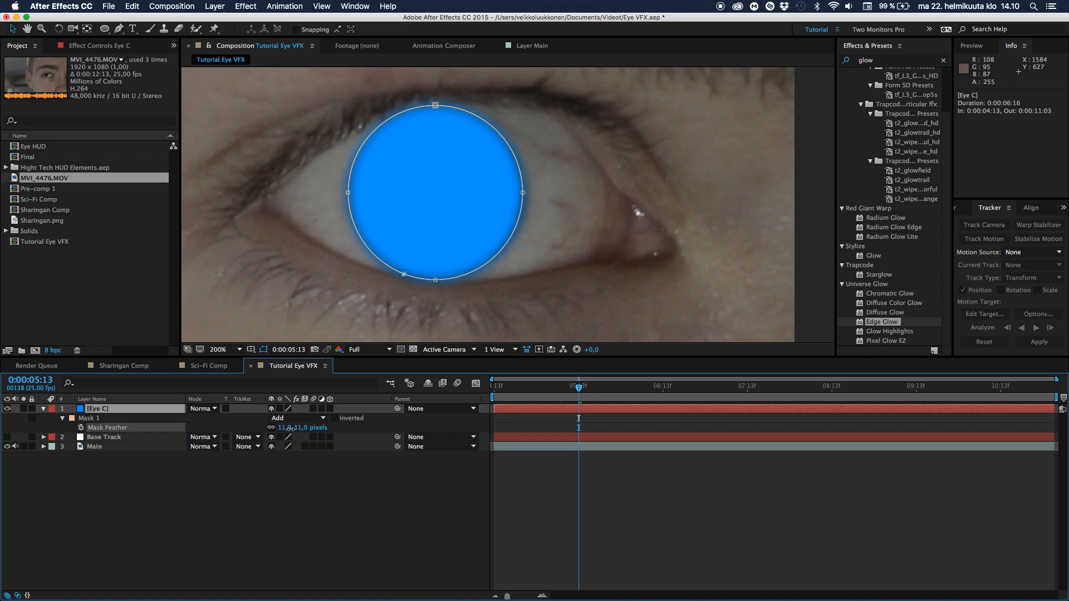
{"action": "left_click", "coordinate": [270, 506]}
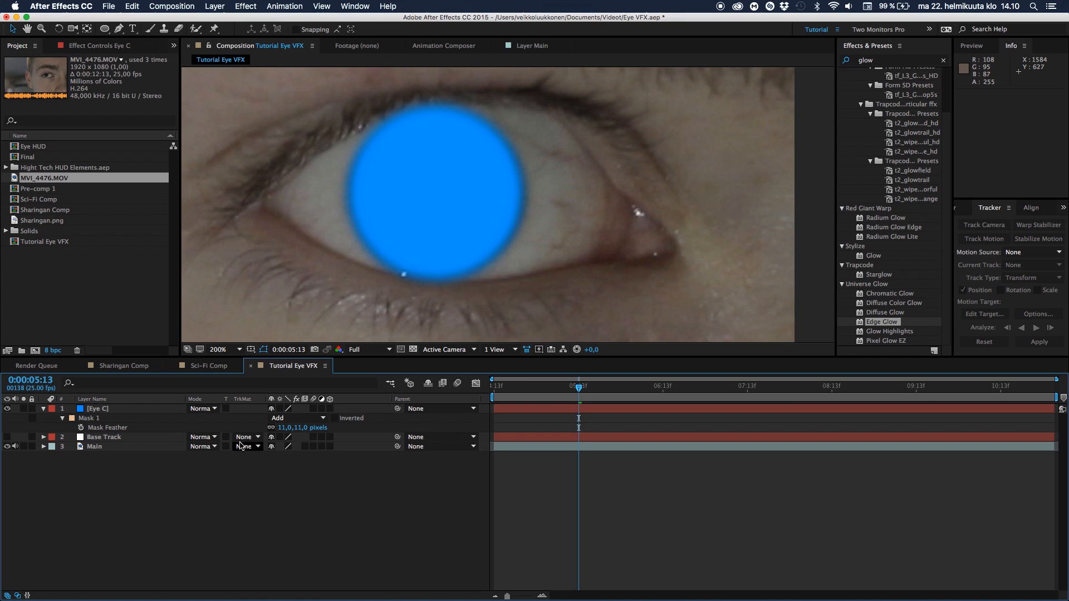
Set the Eye C layer's blending mode to Color and inspect the tinted iris.
{"action": "left_click", "coordinate": [207, 409]}
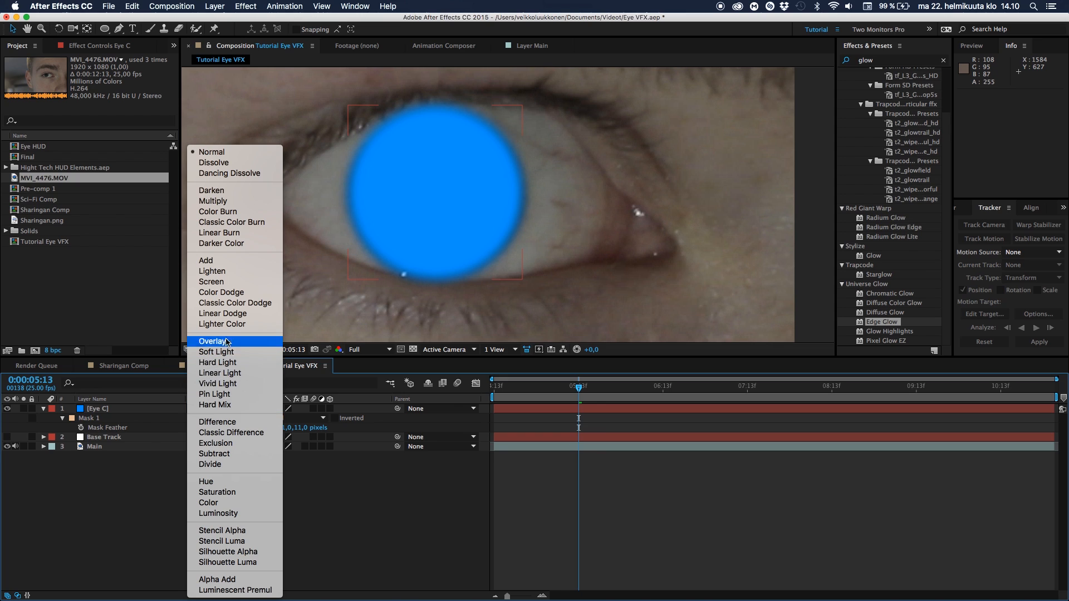
{"action": "left_click", "coordinate": [208, 502]}
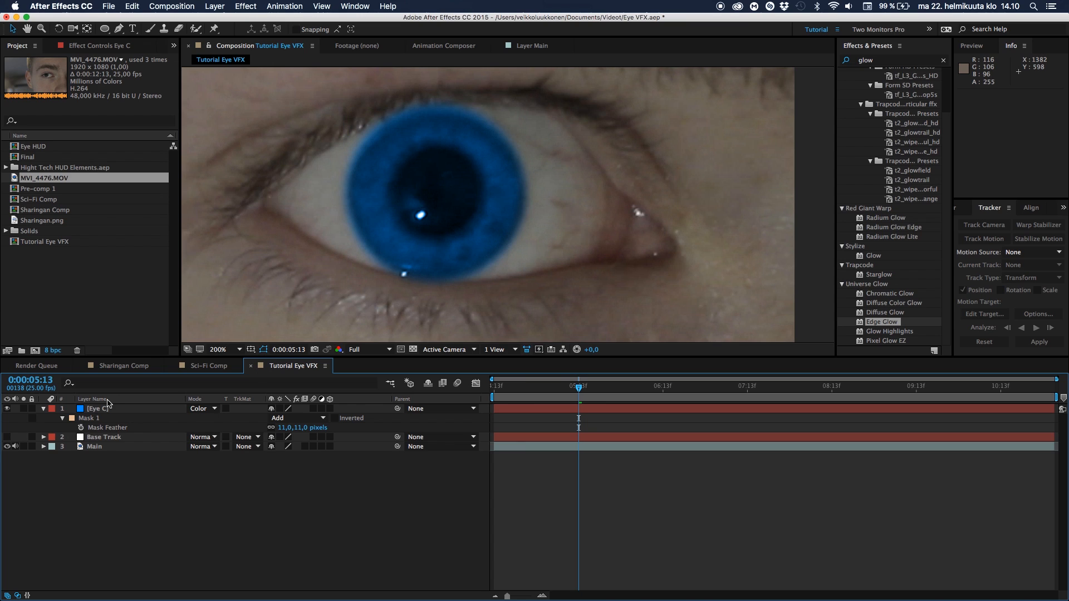
{"action": "left_click", "coordinate": [43, 409]}
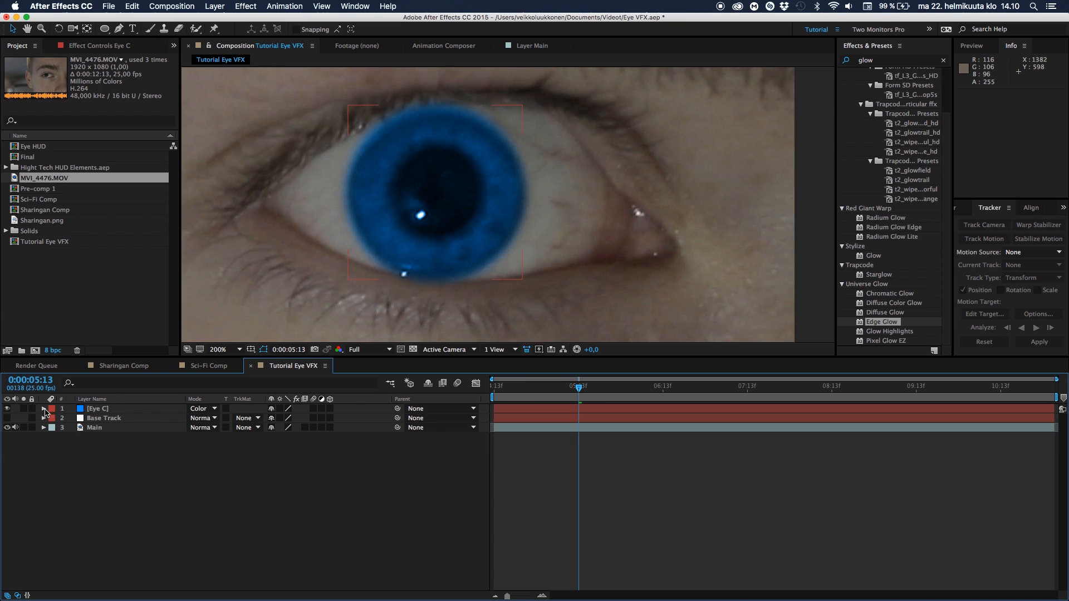
{"action": "scroll", "coordinate": [359, 274], "scroll_direction": "down", "scroll_amount": 4}
{"action": "scroll", "coordinate": [359, 275], "scroll_direction": "up", "scroll_amount": 6}
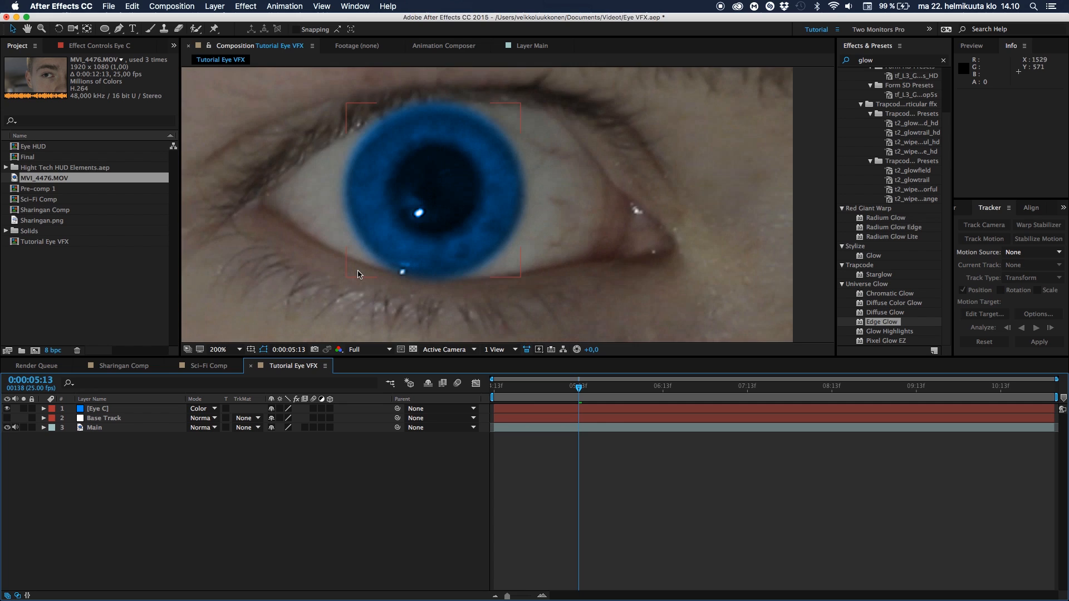
{"action": "scroll", "coordinate": [359, 275], "scroll_direction": "down", "scroll_amount": 2}
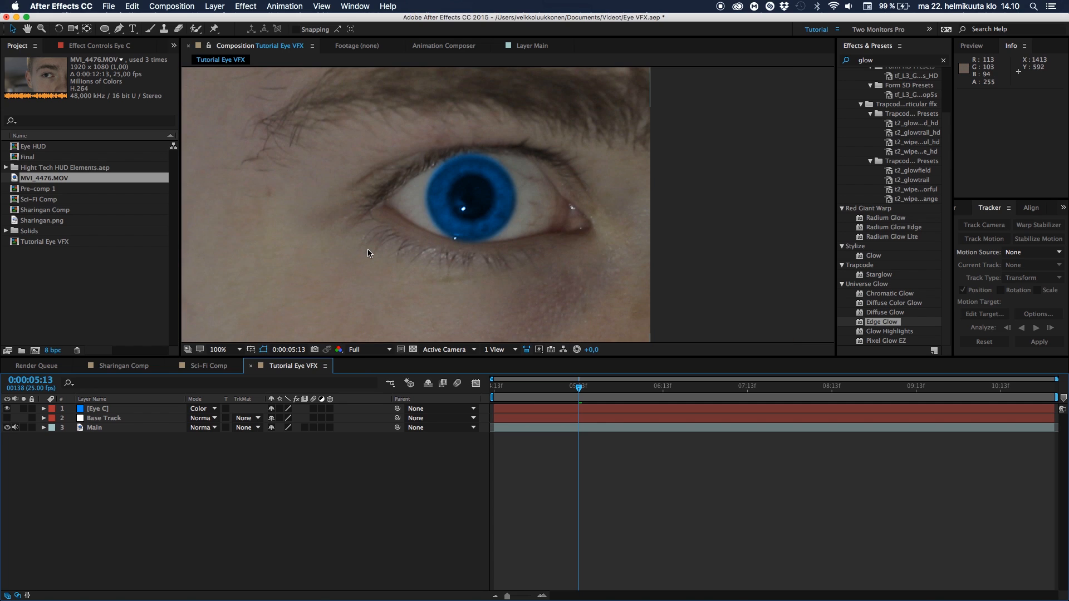
Parent the Eye C layer to Base Track and play back the composition to check that the colour follows the eye.
{"action": "left_click", "coordinate": [122, 418]}
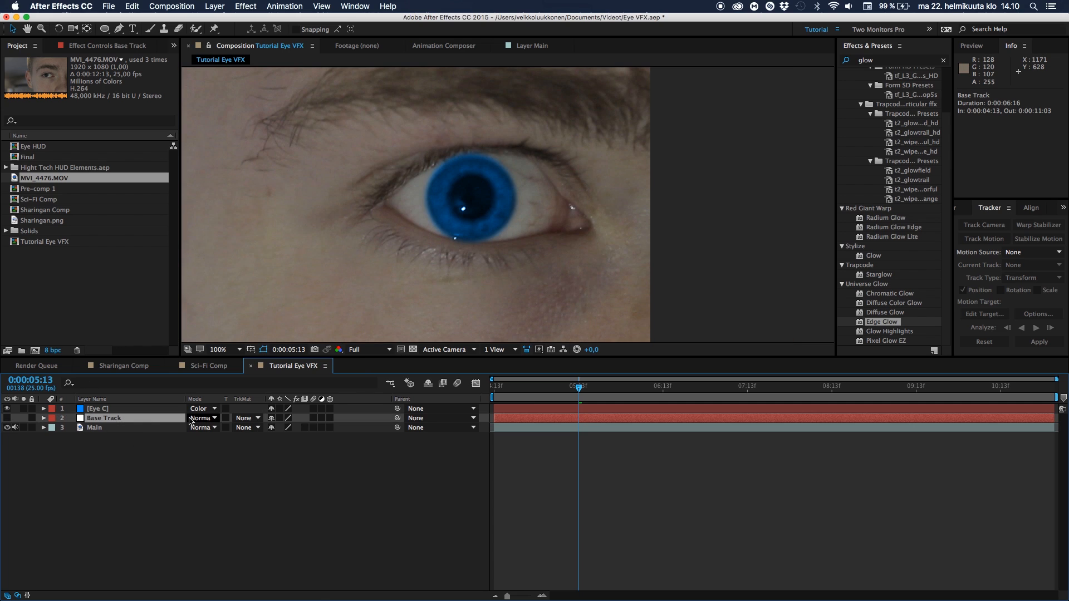
{"action": "left_click", "coordinate": [386, 413]}
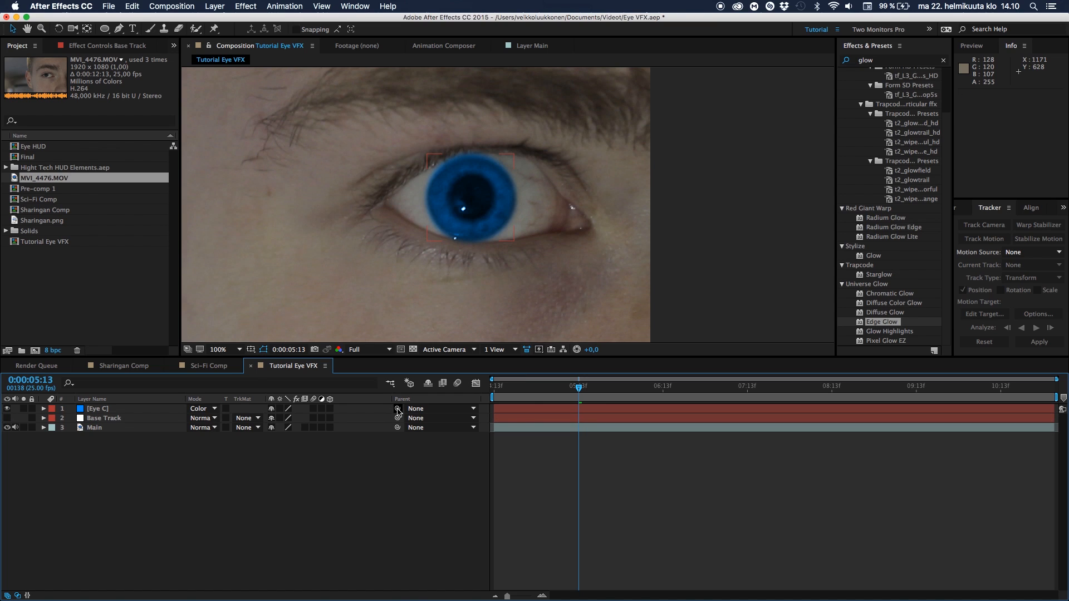
{"action": "left_click_drag", "start_coordinate": [398, 410], "coordinate": [112, 419]}
{"action": "left_click", "coordinate": [194, 446]}
{"action": "left_click", "coordinate": [440, 408]}
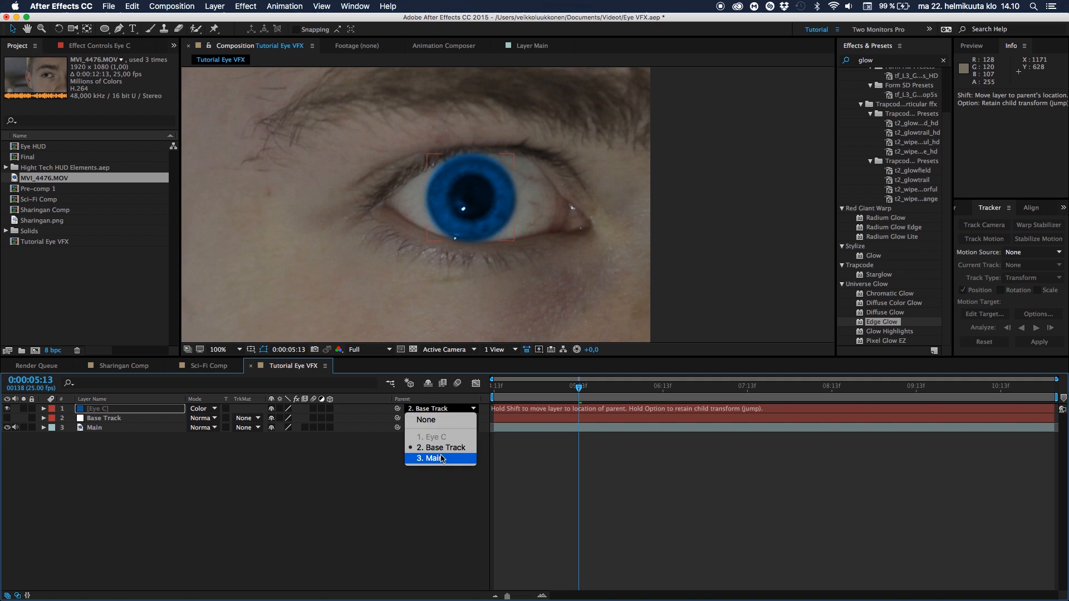
{"action": "left_click", "coordinate": [413, 521]}
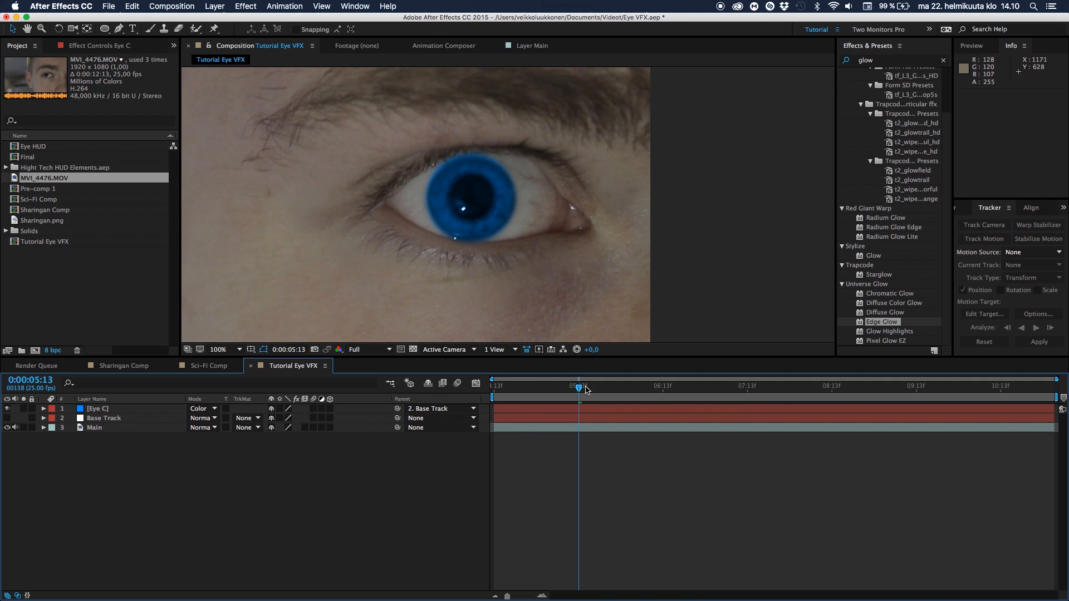
{"action": "key", "text": "space"}
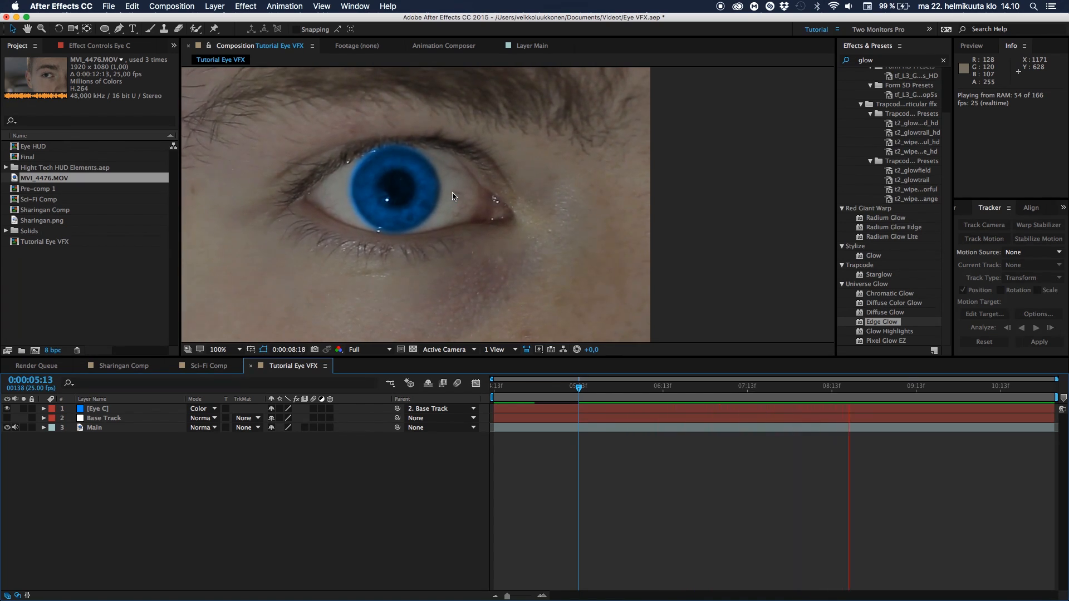
{"action": "key", "text": "space"}
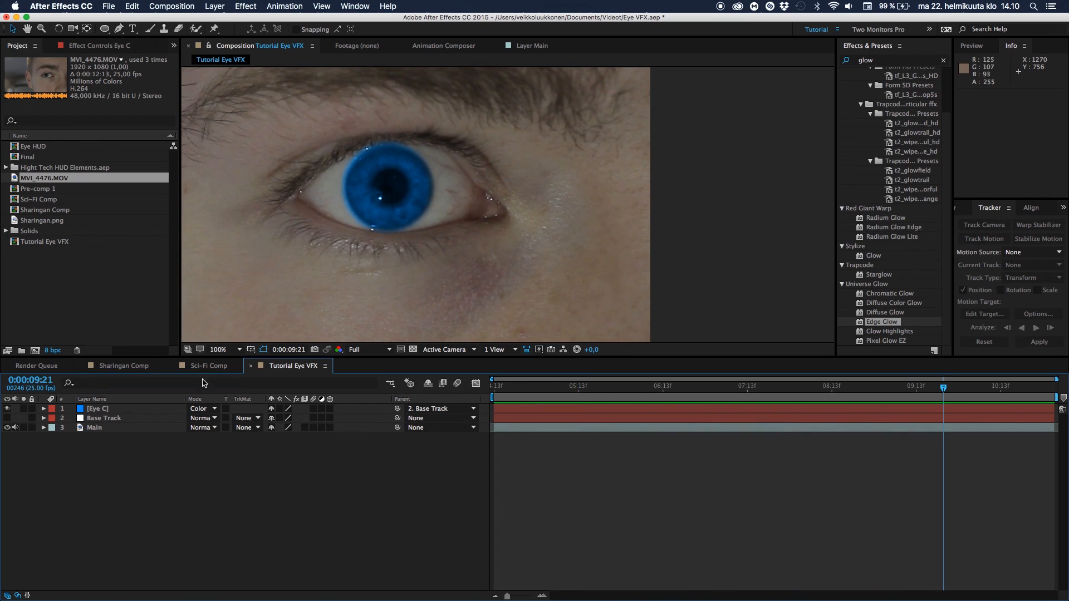
Nudge the Eye C layer by single pixels so its circle sits precisely over the iris.
{"action": "left_click", "coordinate": [160, 408]}
{"action": "key", "text": "Right"}
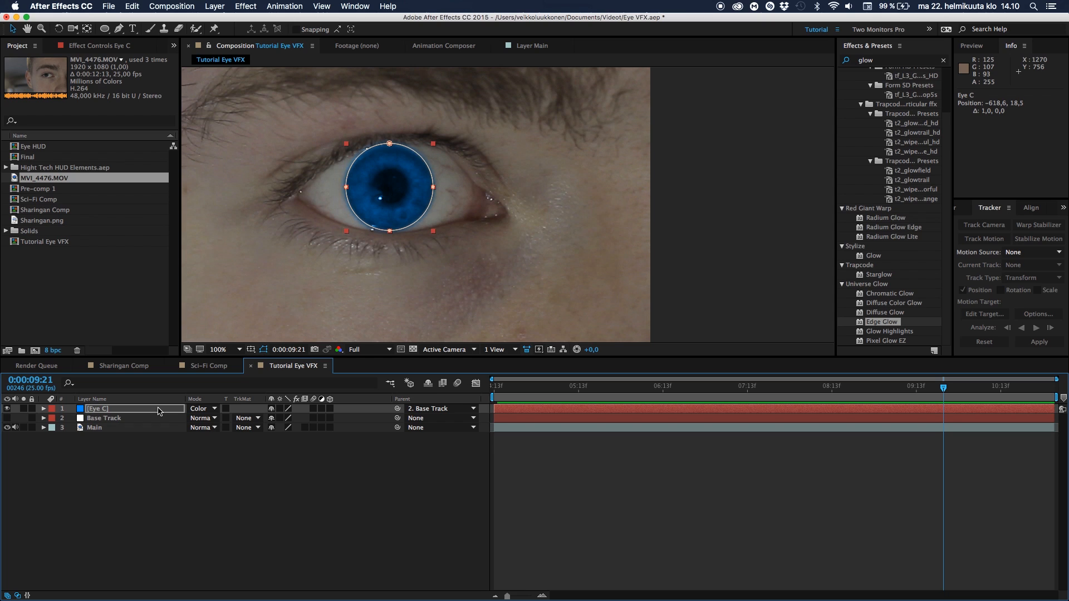
{"action": "key", "text": "Down"}
{"action": "key", "text": "Left"}
{"action": "key", "text": "Left"}
{"action": "left_click", "coordinate": [126, 552]}
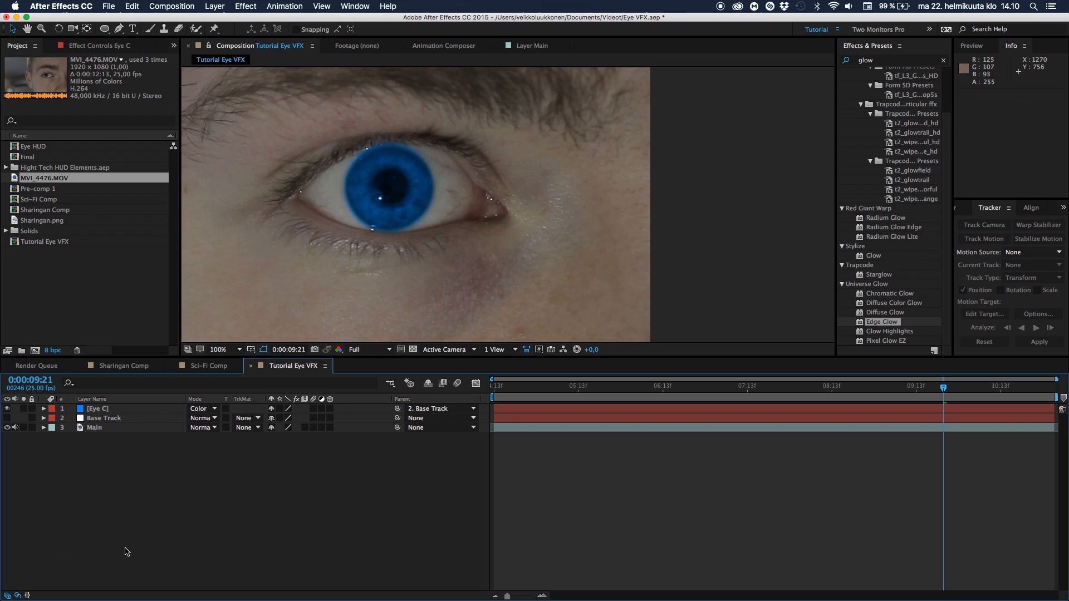
Play back from 0:00:05:22 to check how the blue circle follows the iris up to the closing blink.
{"action": "left_click", "coordinate": [610, 388]}
{"action": "key", "text": "space"}
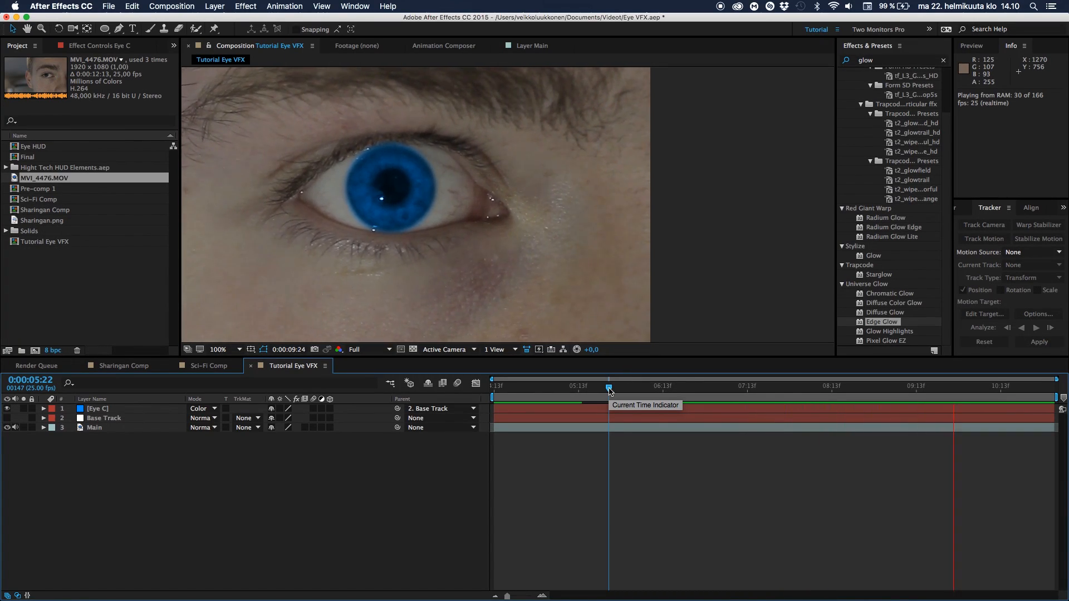
{"action": "key", "text": "space"}
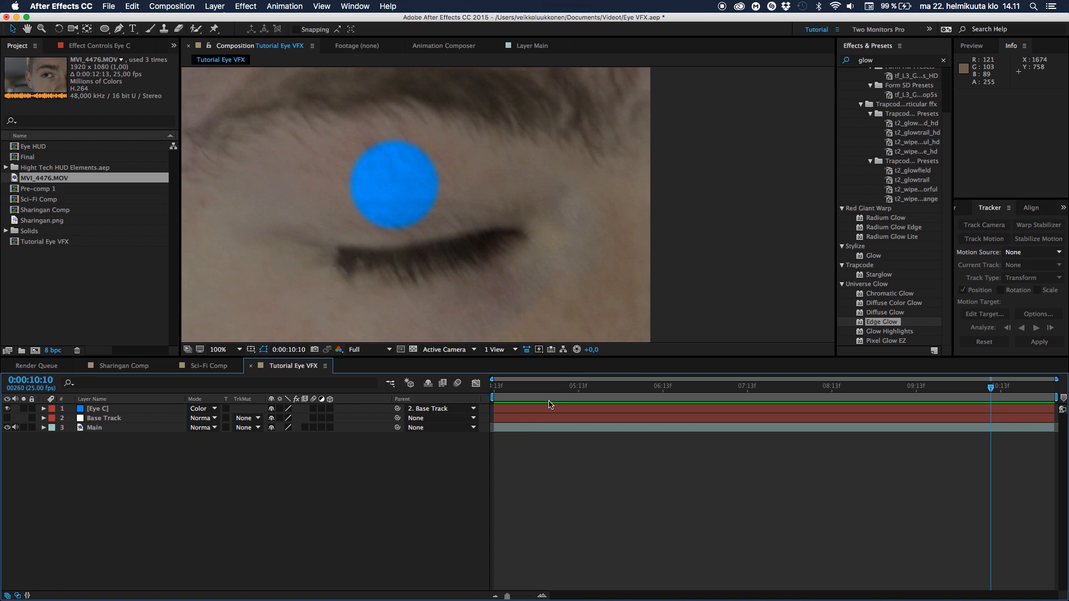
Start keyframing the Mask Path of the Eye C layer at 0:00:05:10, just after the eye opens.
{"action": "left_click_drag", "start_coordinate": [550, 403], "coordinate": [569, 482]}
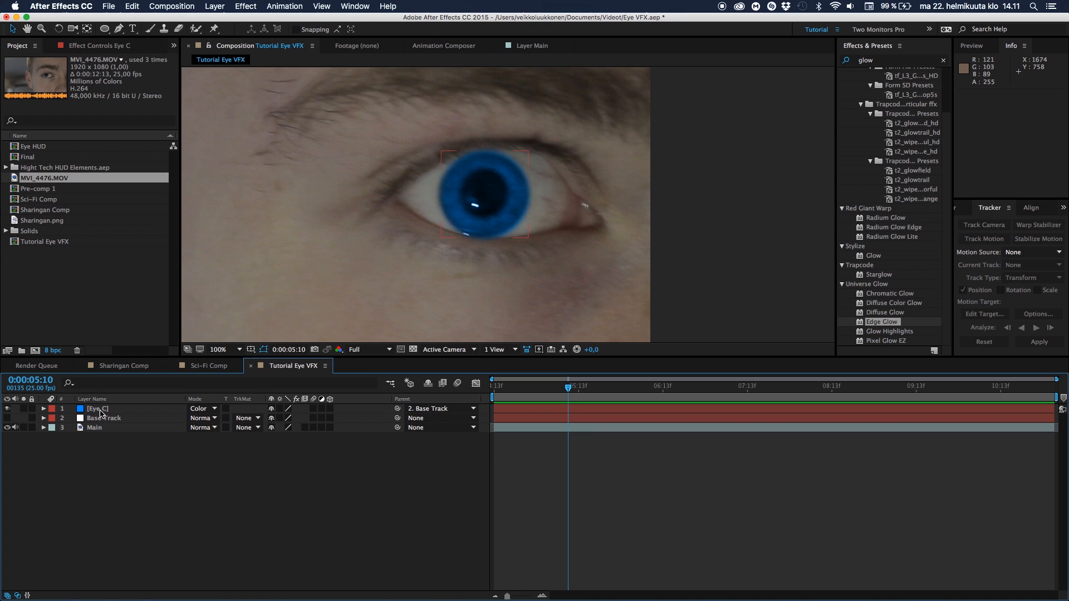
{"action": "left_click", "coordinate": [100, 410]}
{"action": "key", "text": "period"}
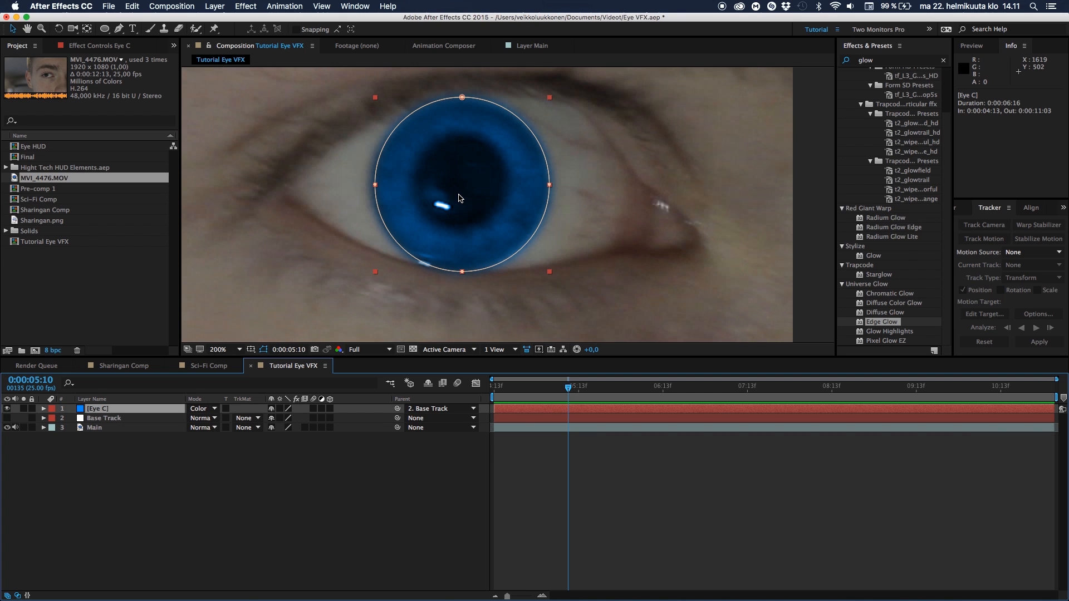
{"action": "left_click_drag", "start_coordinate": [460, 198], "coordinate": [443, 239]}
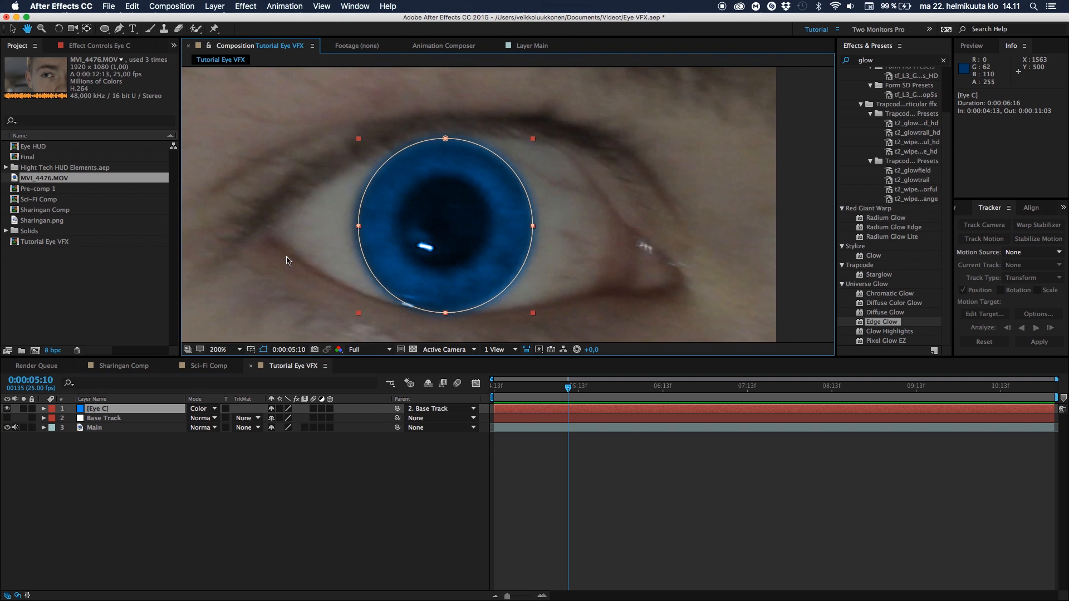
{"action": "key", "text": "m"}
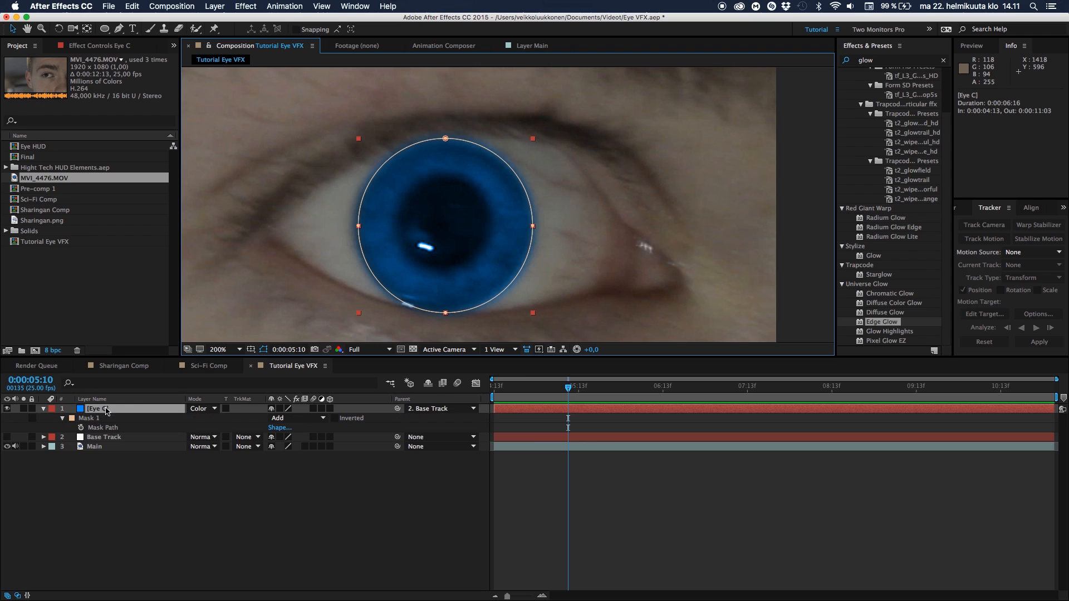
{"action": "left_click", "coordinate": [81, 428]}
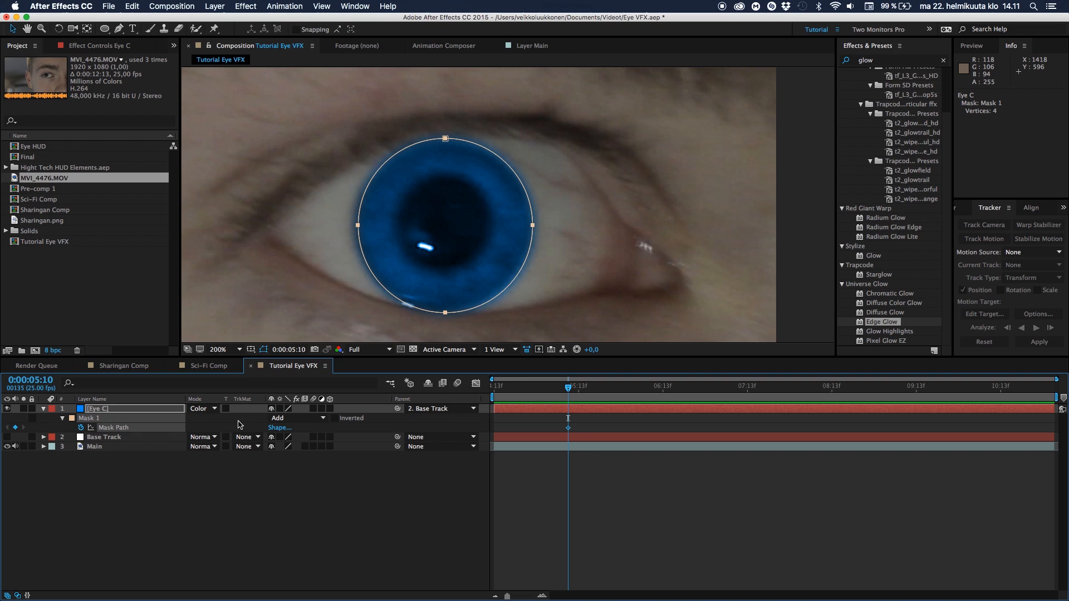
Add two vertices with the Pen tool to the Eye C mask, one on each upper arc beside the top point.
{"action": "key", "text": "g"}
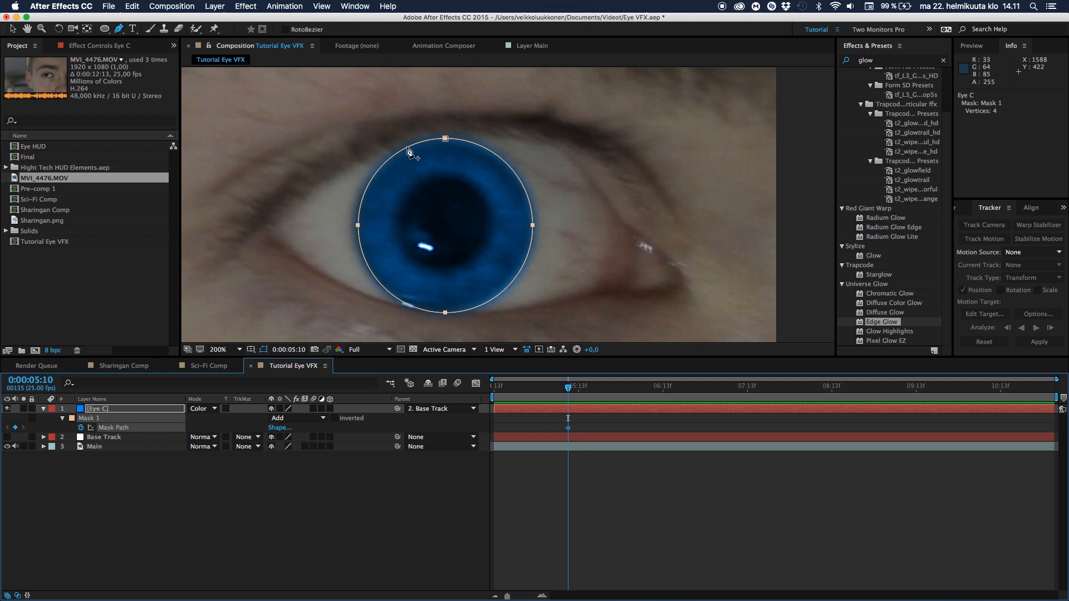
{"action": "left_click", "coordinate": [382, 166]}
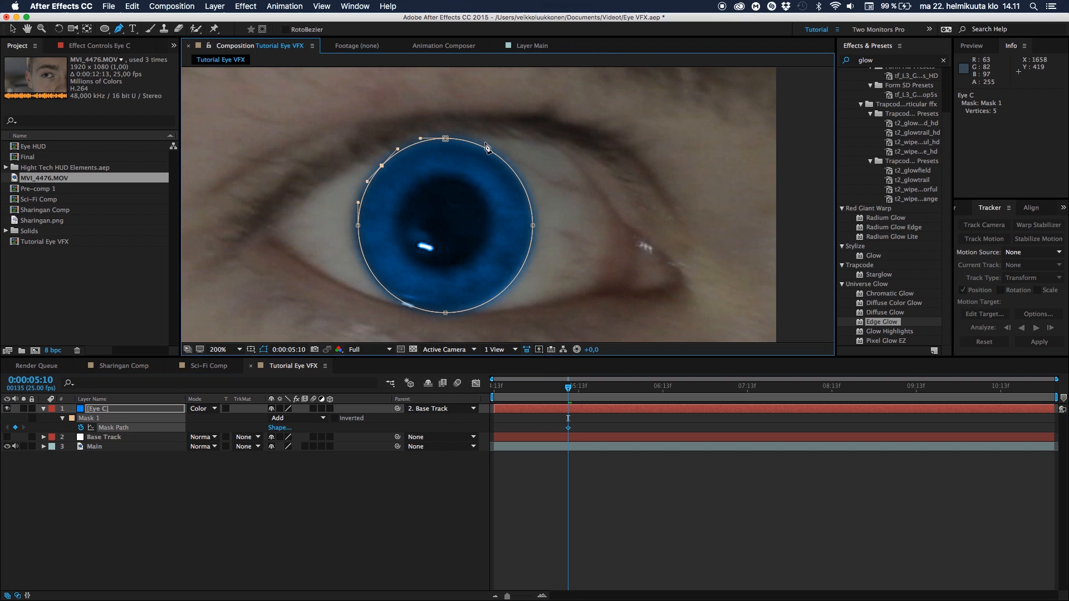
{"action": "left_click", "coordinate": [496, 155]}
{"action": "key", "text": "v"}
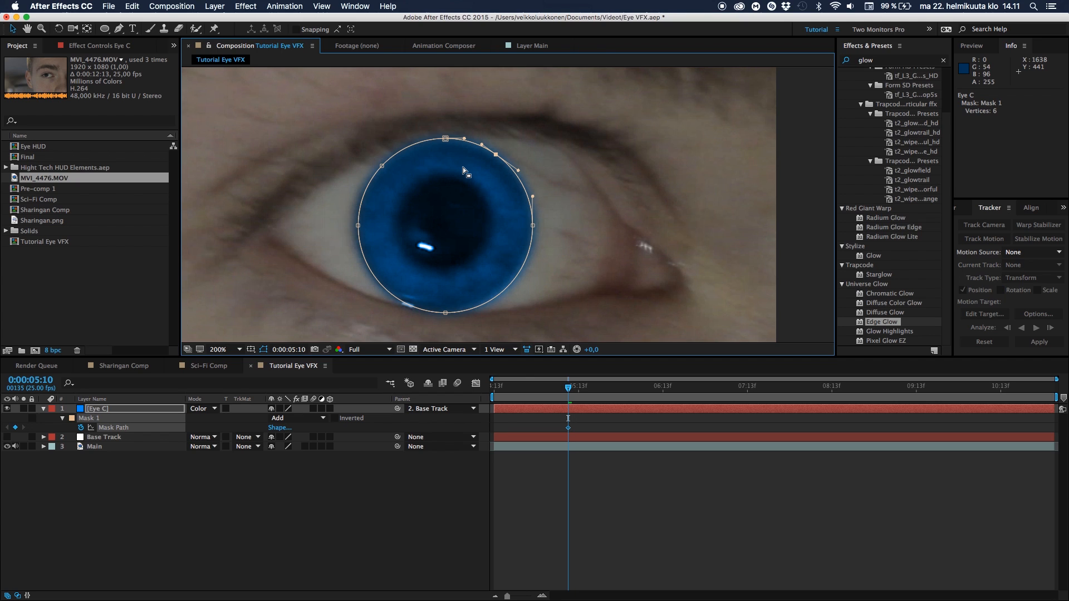
At 0:00:05:09, move the Eye C mask's upper vertices down slightly so its edge follows the upper eyelid.
{"action": "key", "text": "Page_Up"}
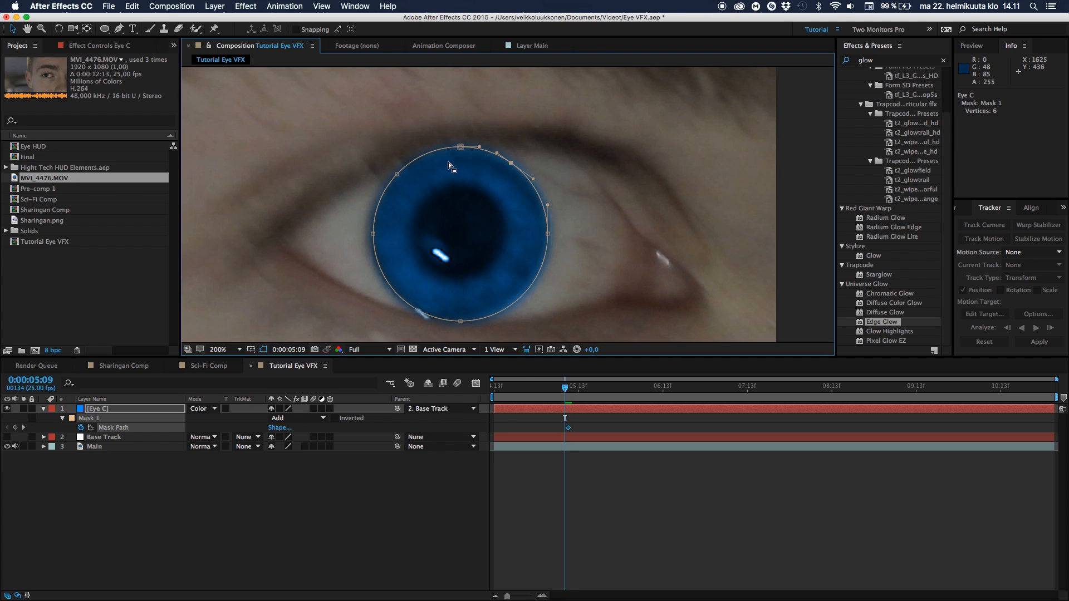
{"action": "scroll", "coordinate": [449, 162], "scroll_direction": "up", "scroll_amount": 1}
{"action": "scroll", "coordinate": [449, 162], "scroll_direction": "down", "scroll_amount": 1}
{"action": "left_click_drag", "start_coordinate": [396, 175], "coordinate": [395, 179]}
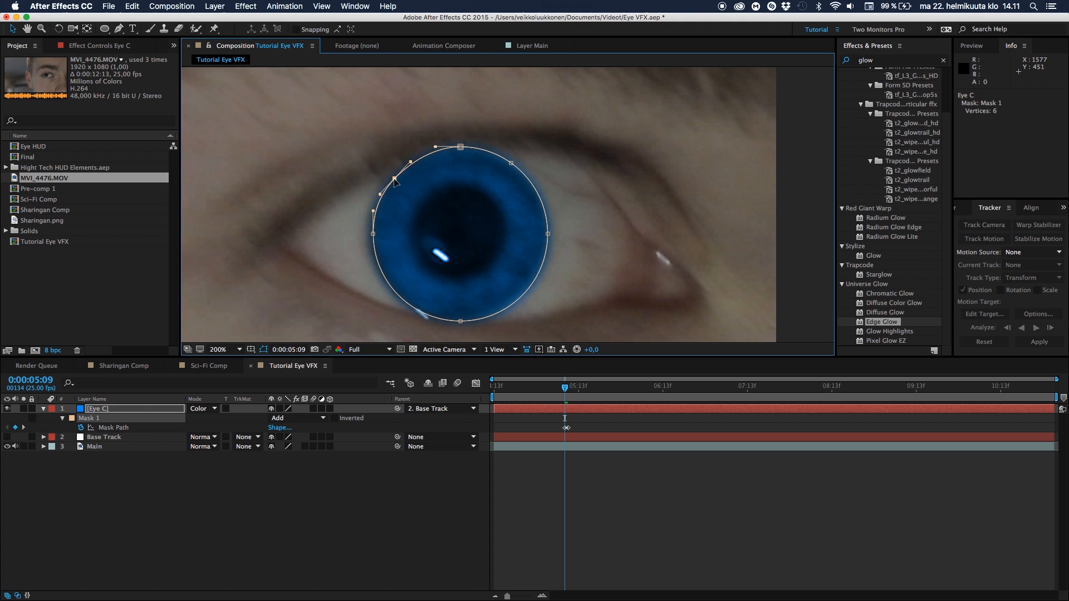
{"action": "left_click", "coordinate": [461, 149]}
{"action": "left_click_drag", "start_coordinate": [459, 161], "coordinate": [456, 156]}
At 0:00:05:08, pull the mask's upper vertices further down to match the lowering eyelid.
{"action": "key", "text": "Page_Up"}
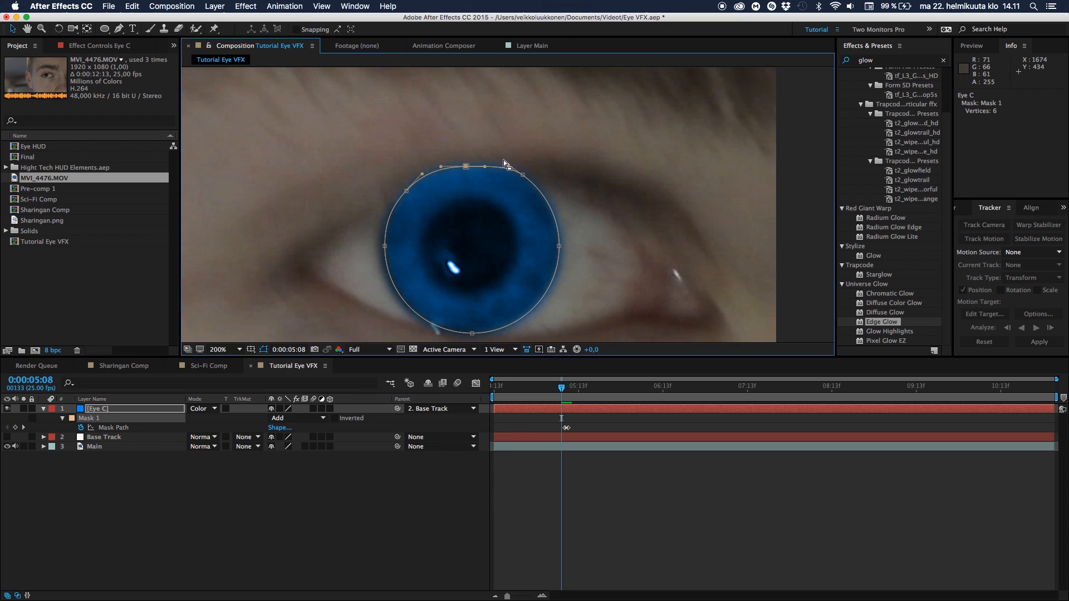
{"action": "mouse_move", "coordinate": [408, 195]}
{"action": "left_mouse_down"}
{"action": "mouse_move", "coordinate": [453, 245]}
{"action": "mouse_move", "coordinate": [402, 199]}
{"action": "left_mouse_up"}
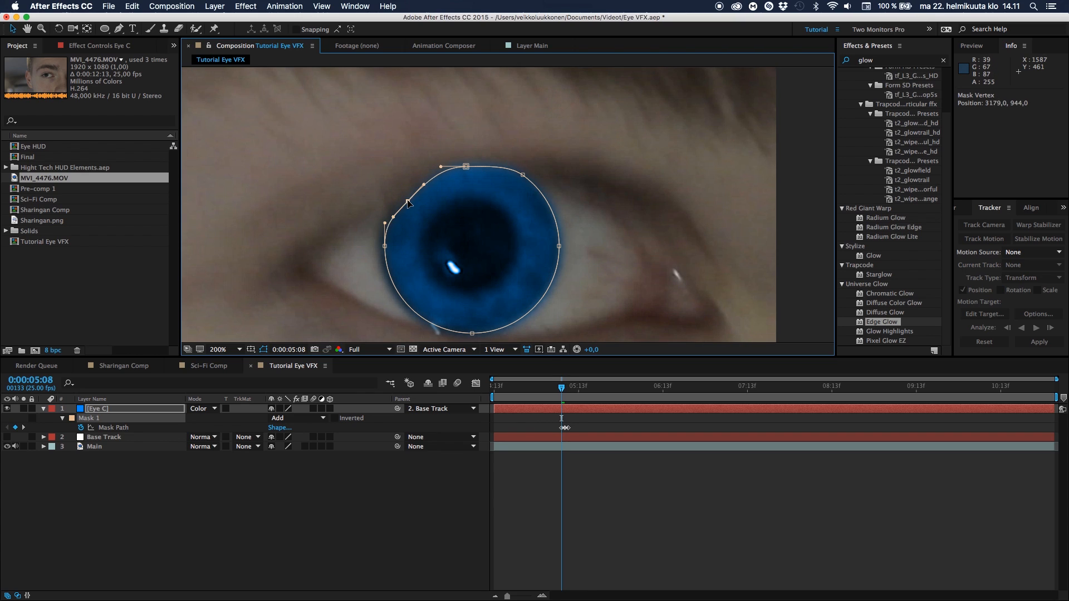
{"action": "left_click_drag", "start_coordinate": [466, 167], "coordinate": [521, 184]}
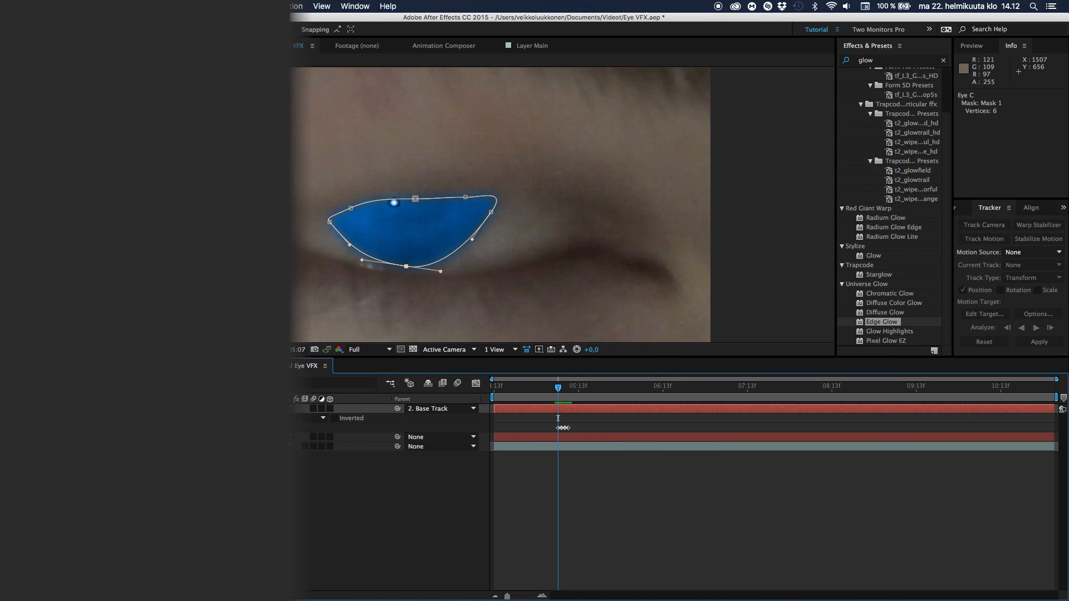
Check the closed-eye frame and trim the start of the Eye C layer to 0:00:05:07.
{"action": "key", "text": "Page_Up"}
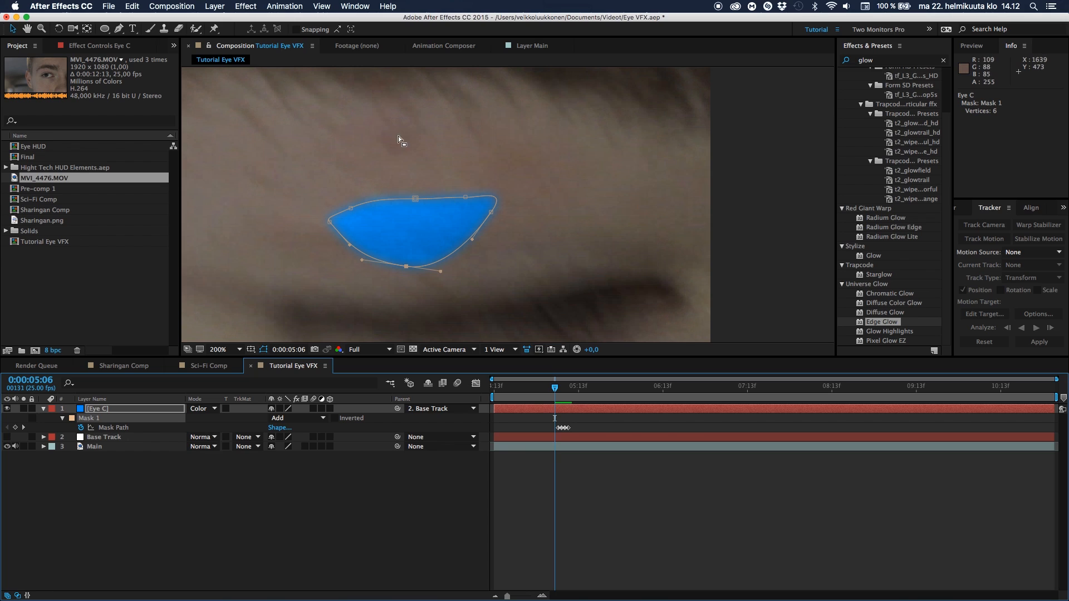
{"action": "key", "text": "Page_Down"}
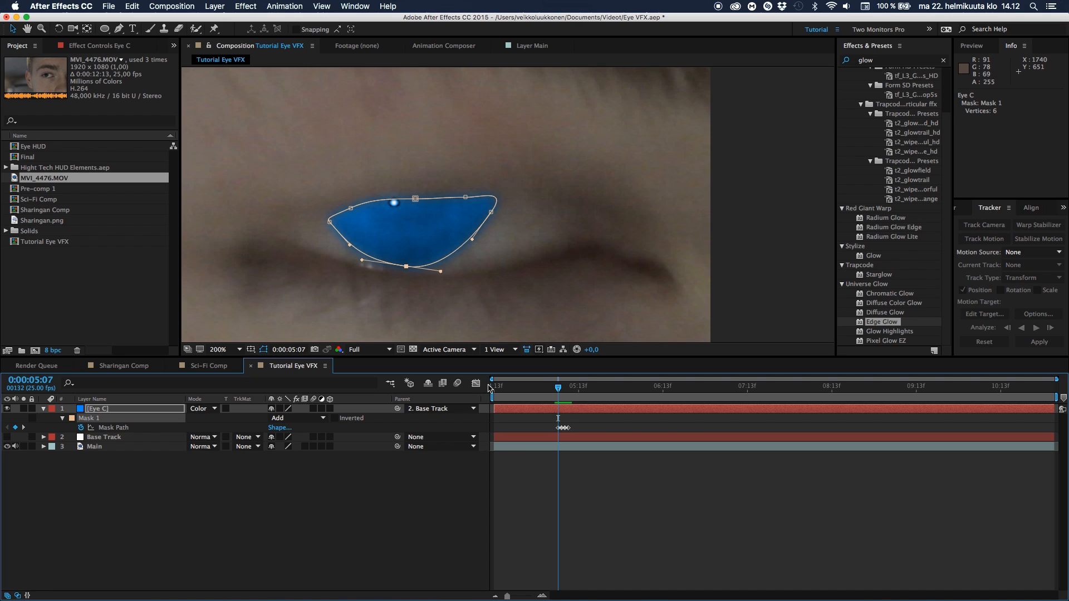
{"action": "left_click_drag", "start_coordinate": [495, 407], "coordinate": [500, 407]}
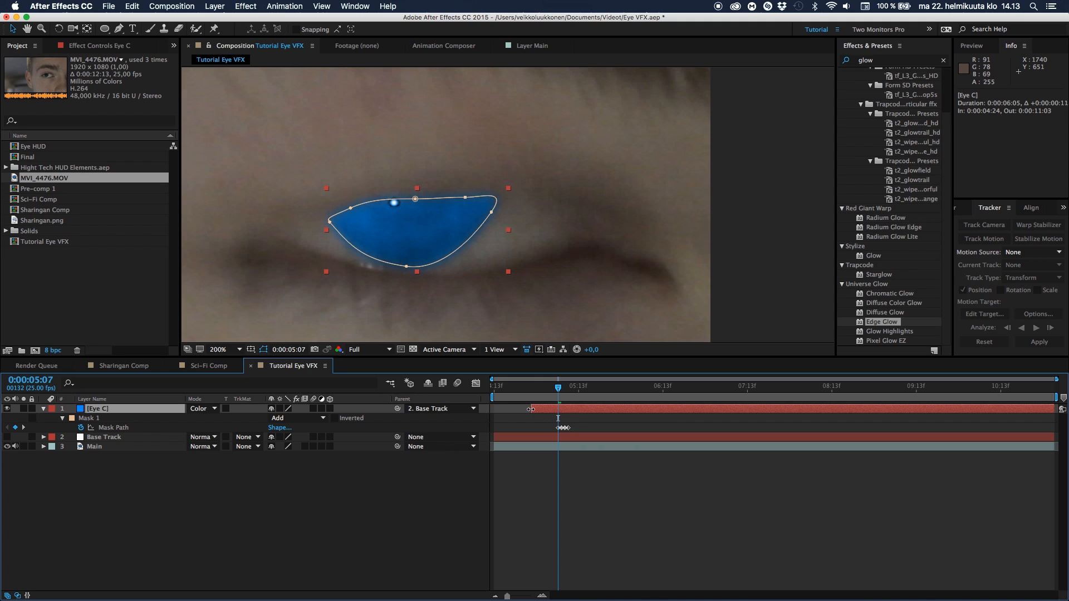
{"action": "left_click_drag", "start_coordinate": [539, 410], "coordinate": [551, 412]}
{"action": "left_click", "coordinate": [395, 550]}
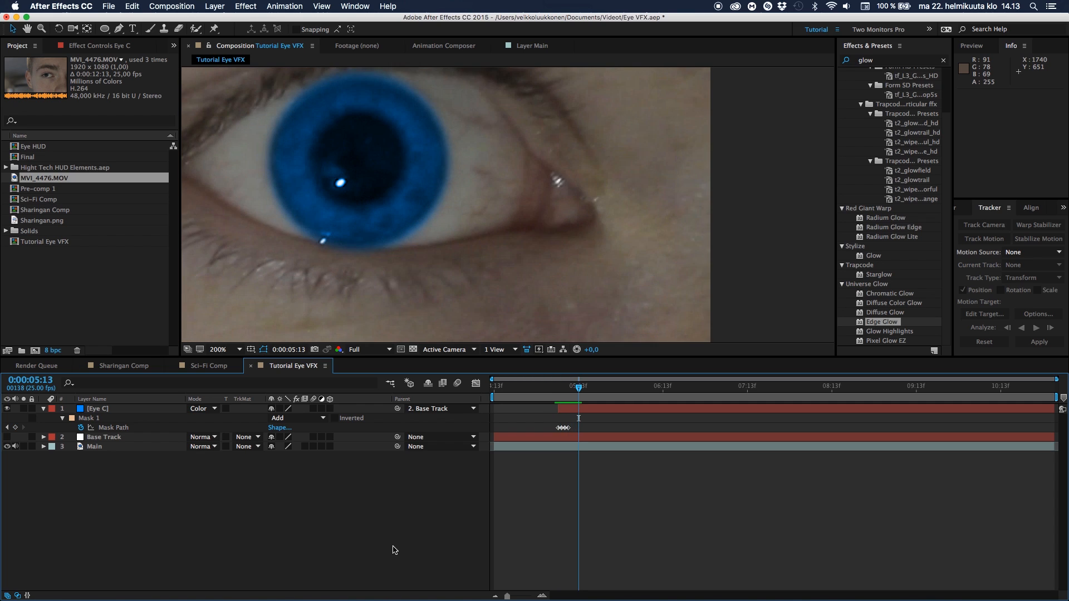
Play back the opening blink several times to check the mask animation, and move the playhead to the closing blink.
{"action": "key", "text": "space"}
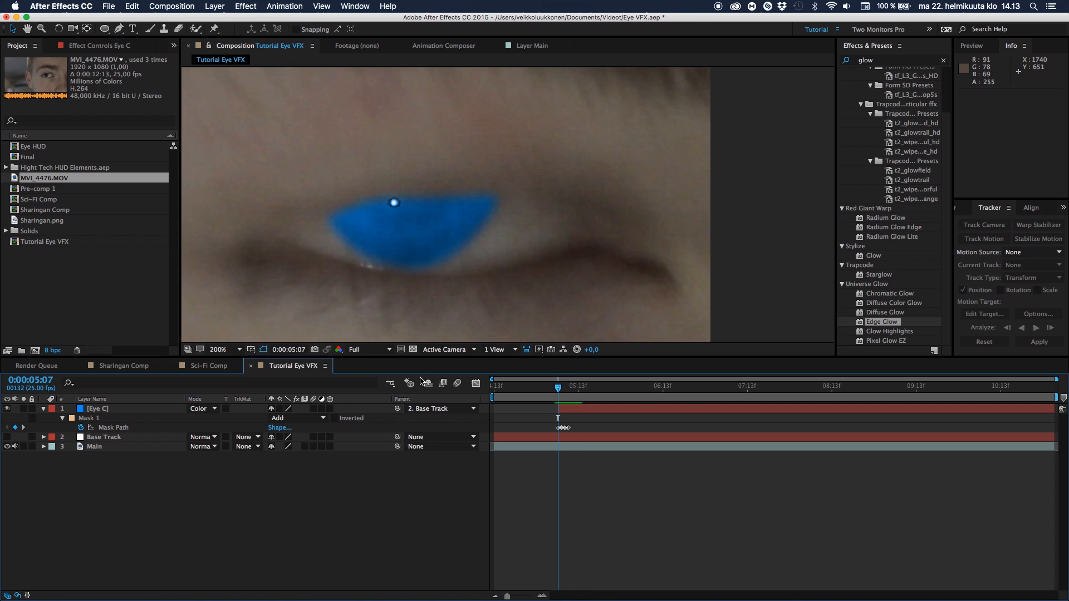
{"action": "scroll", "coordinate": [437, 299], "scroll_direction": "down", "scroll_amount": 4}
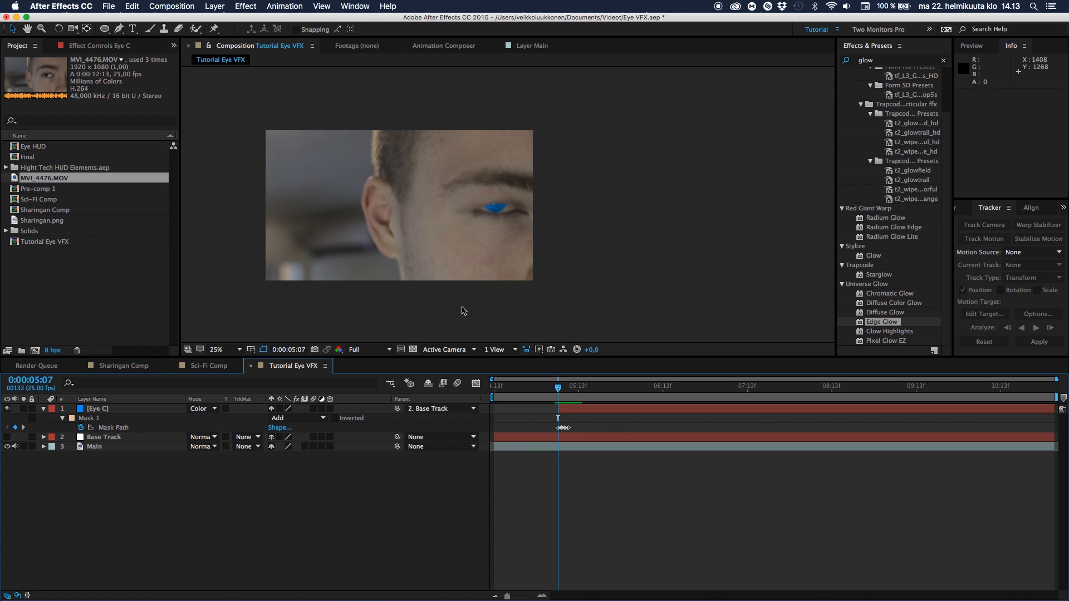
{"action": "left_click", "coordinate": [540, 395]}
{"action": "key", "text": "space"}
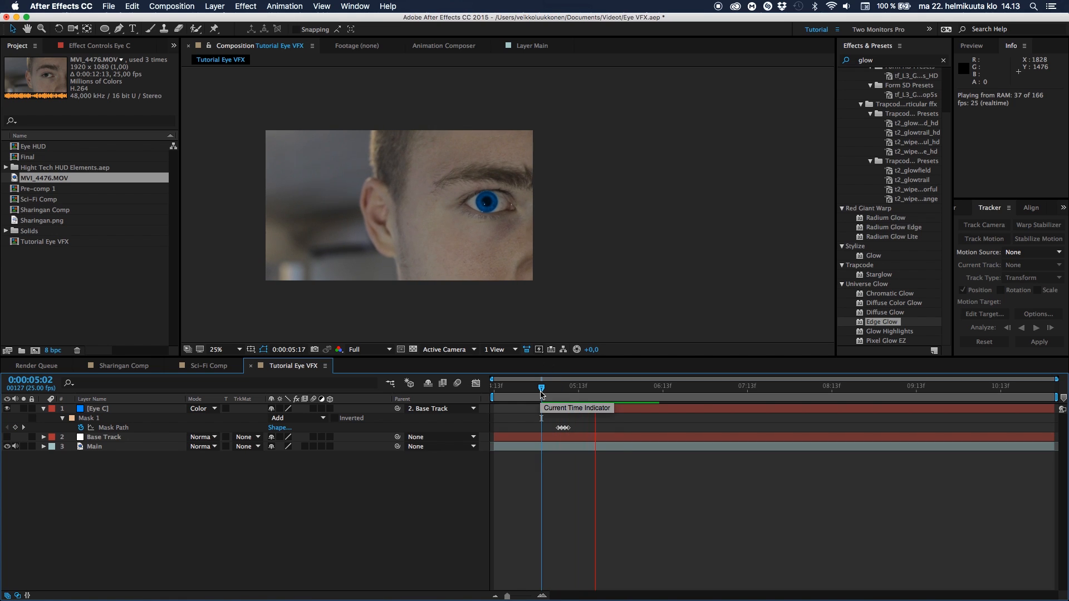
{"action": "left_click", "coordinate": [522, 392]}
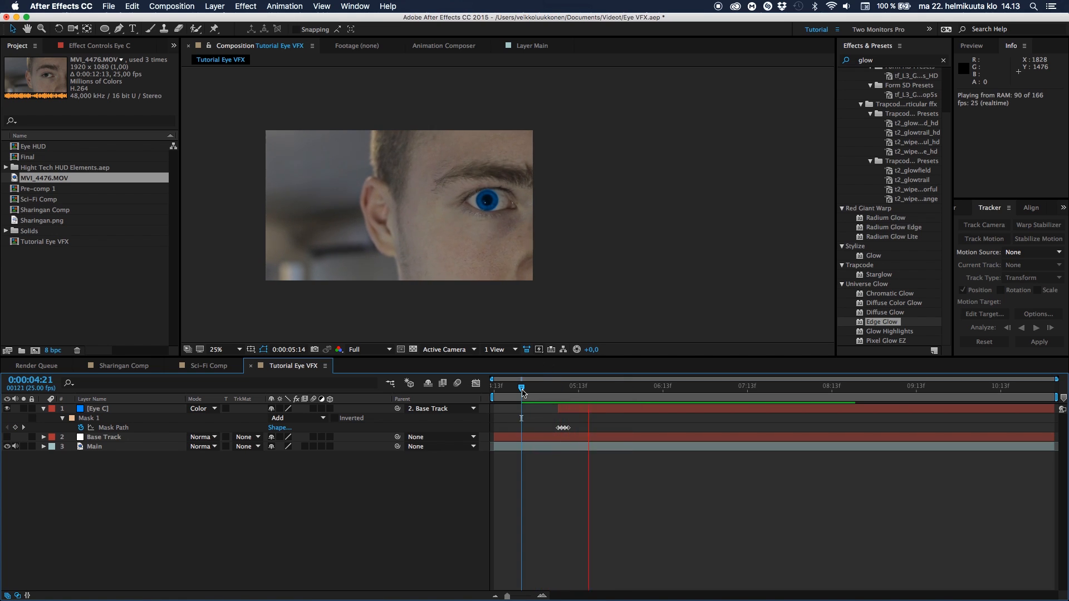
{"action": "key", "text": "space"}
{"action": "left_click", "coordinate": [522, 394]}
{"action": "key", "text": "space"}
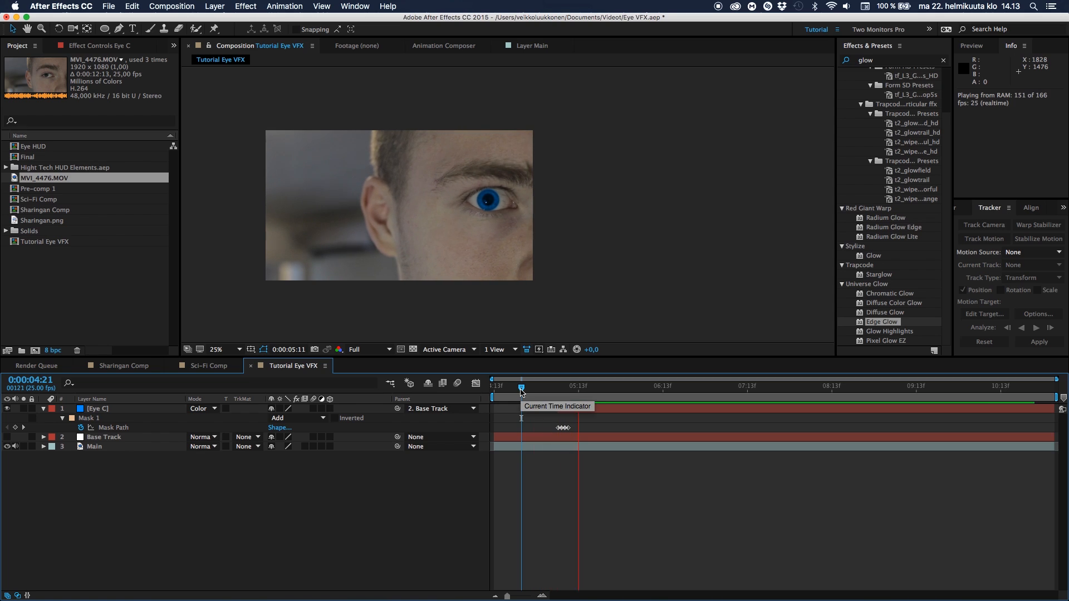
{"action": "key", "text": "space"}
{"action": "left_click_drag", "start_coordinate": [780, 392], "coordinate": [982, 400]}
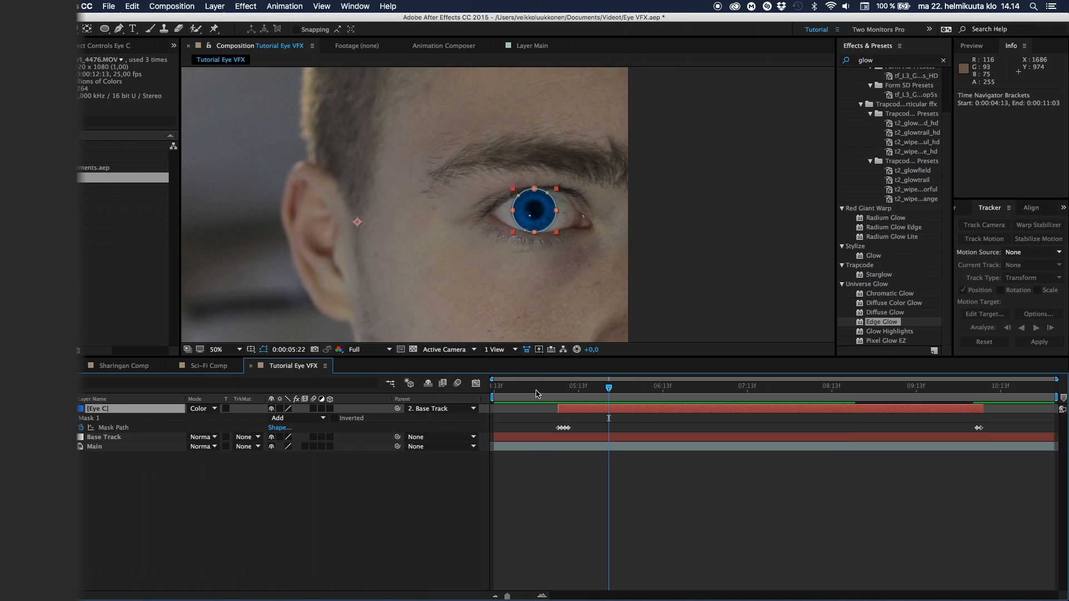
Play back the shot from 0:00:05:01 and review the masked blue iris through both blinks at a reduced view size.
{"action": "left_click", "coordinate": [537, 394]}
{"action": "key", "text": "space"}
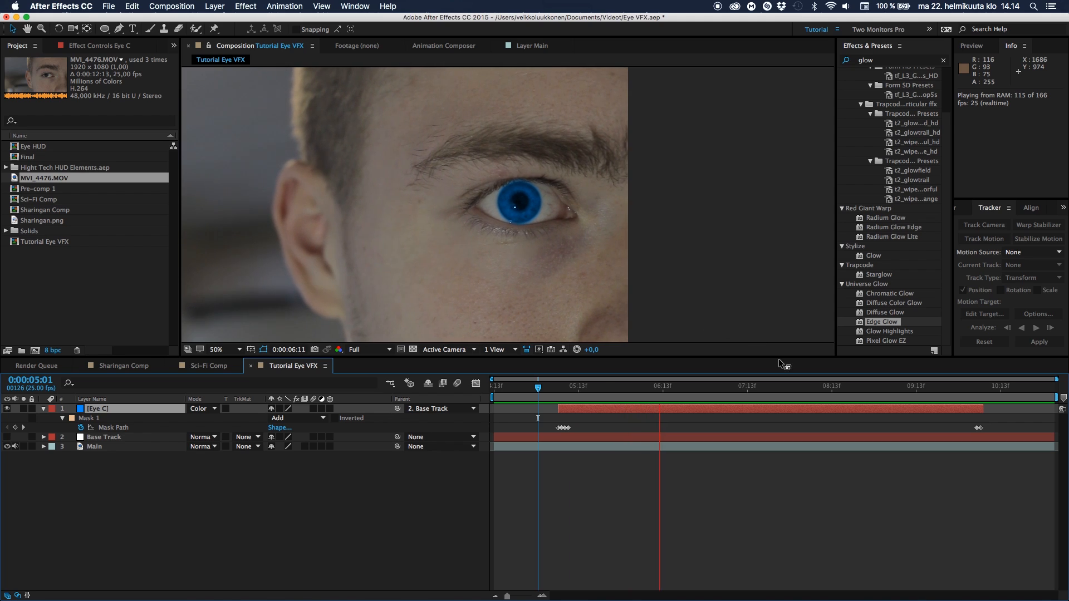
{"action": "key", "text": "space"}
{"action": "key", "text": "space"}
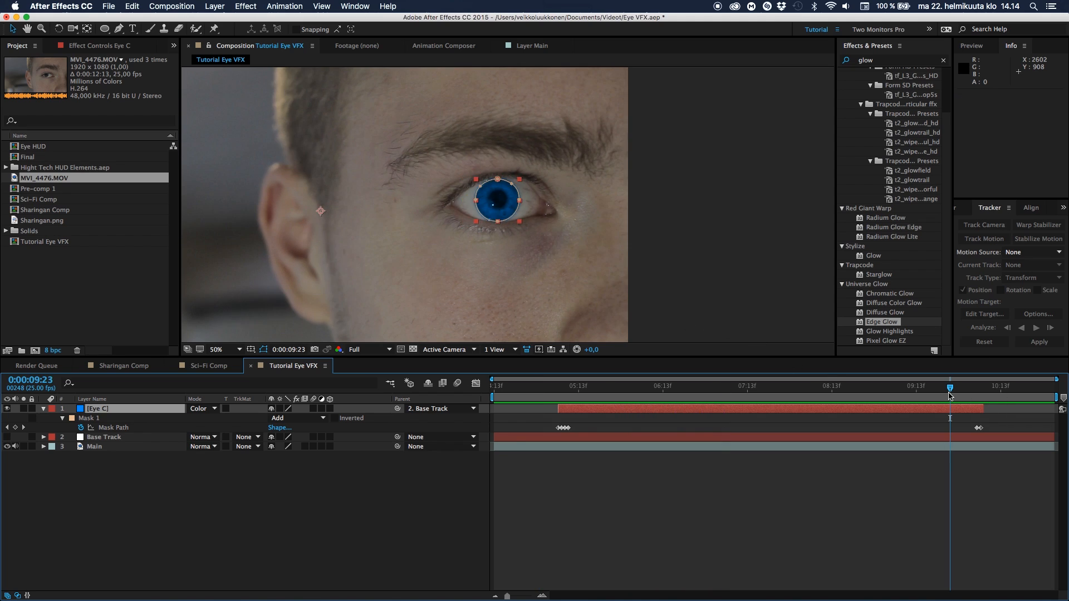
{"action": "key", "text": "space"}
{"action": "scroll", "coordinate": [595, 305], "scroll_direction": "down", "scroll_amount": 3}
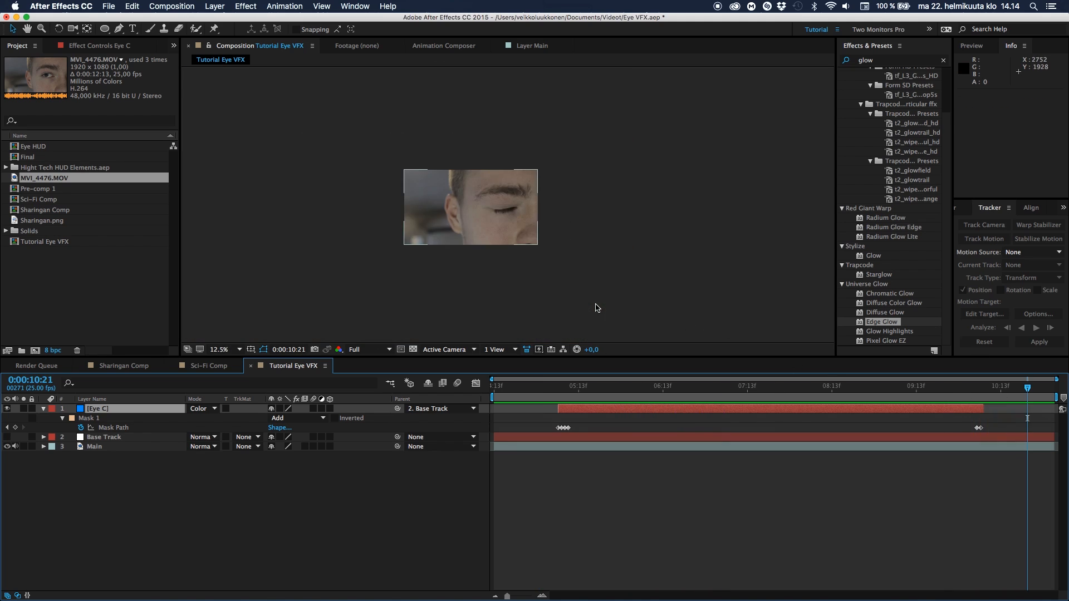
{"action": "scroll", "coordinate": [596, 305], "scroll_direction": "up", "scroll_amount": 1}
{"action": "key", "text": "space"}
{"action": "left_click_drag", "start_coordinate": [620, 299], "coordinate": [646, 305]}
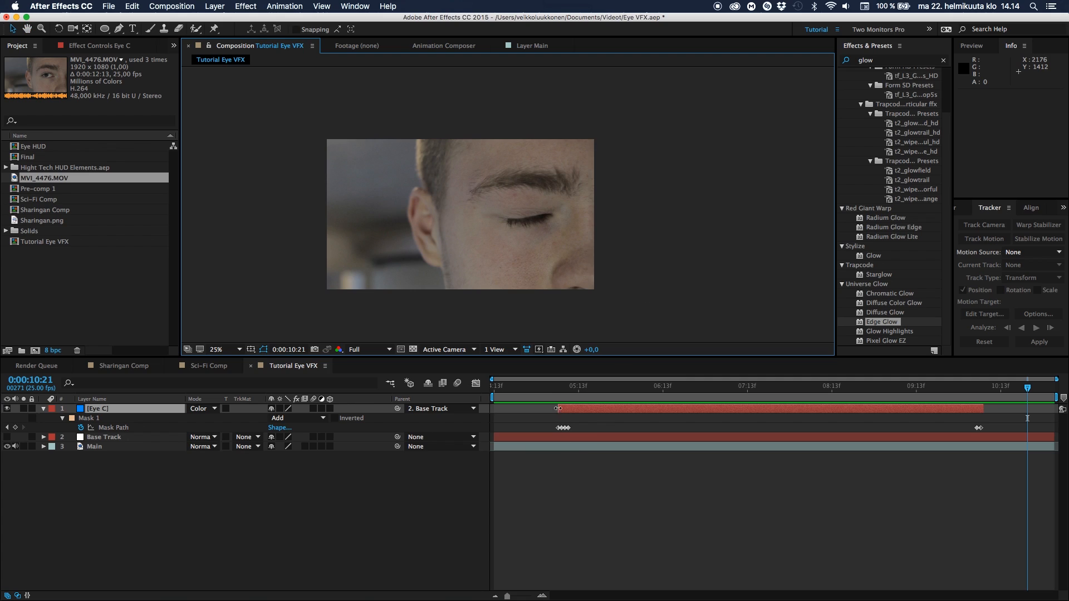
Apply the Stylize Glow effect to the Eye C layer and inspect the iris up close at 0:00:06:05.
{"action": "left_click_drag", "start_coordinate": [553, 398], "coordinate": [635, 398]}
{"action": "left_click", "coordinate": [341, 513]}
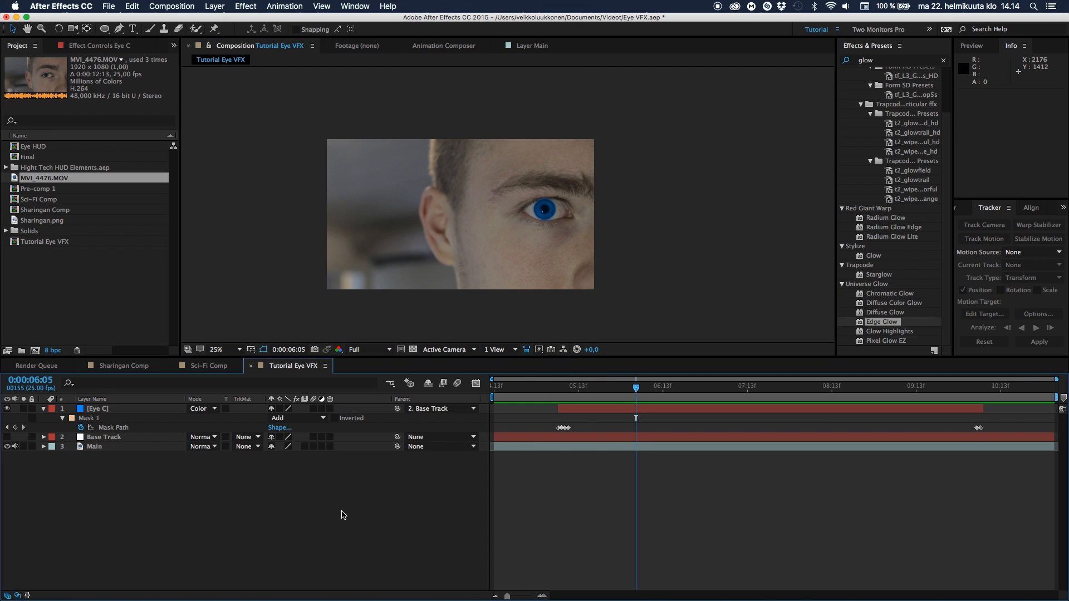
{"action": "left_click", "coordinate": [875, 61]}
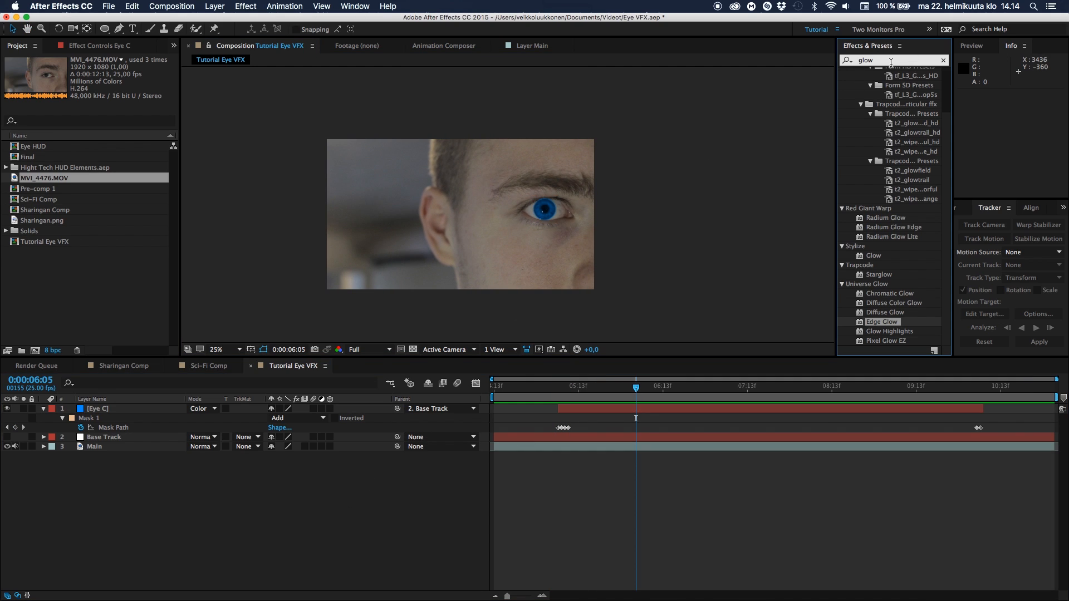
{"action": "left_click_drag", "start_coordinate": [884, 58], "coordinate": [853, 58]}
{"action": "left_click", "coordinate": [846, 58]}
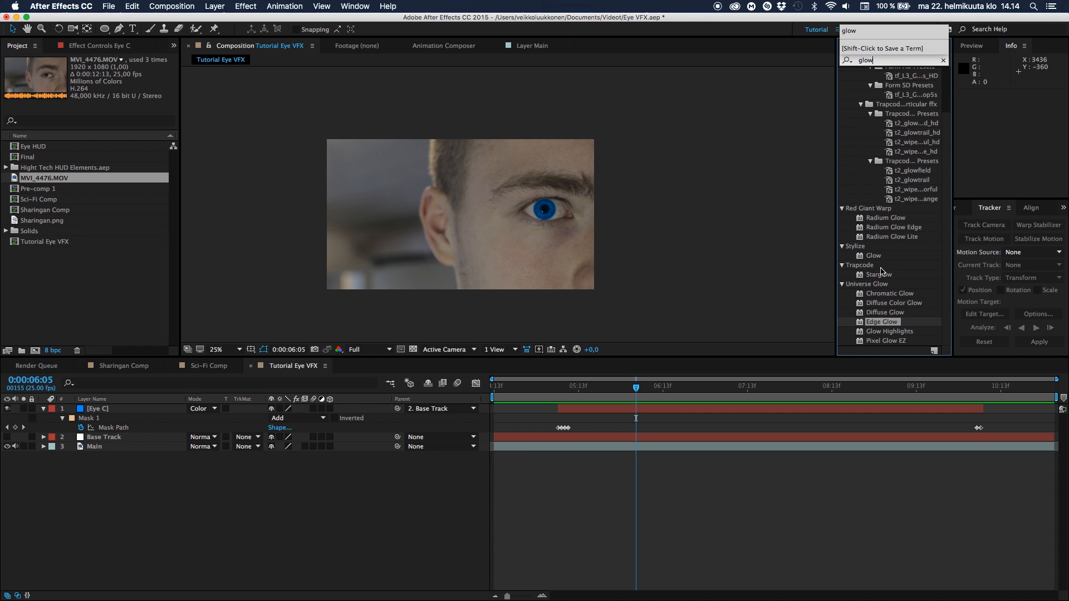
{"action": "left_click_drag", "start_coordinate": [882, 260], "coordinate": [133, 414]}
{"action": "scroll", "coordinate": [504, 283], "scroll_direction": "up", "scroll_amount": 6}
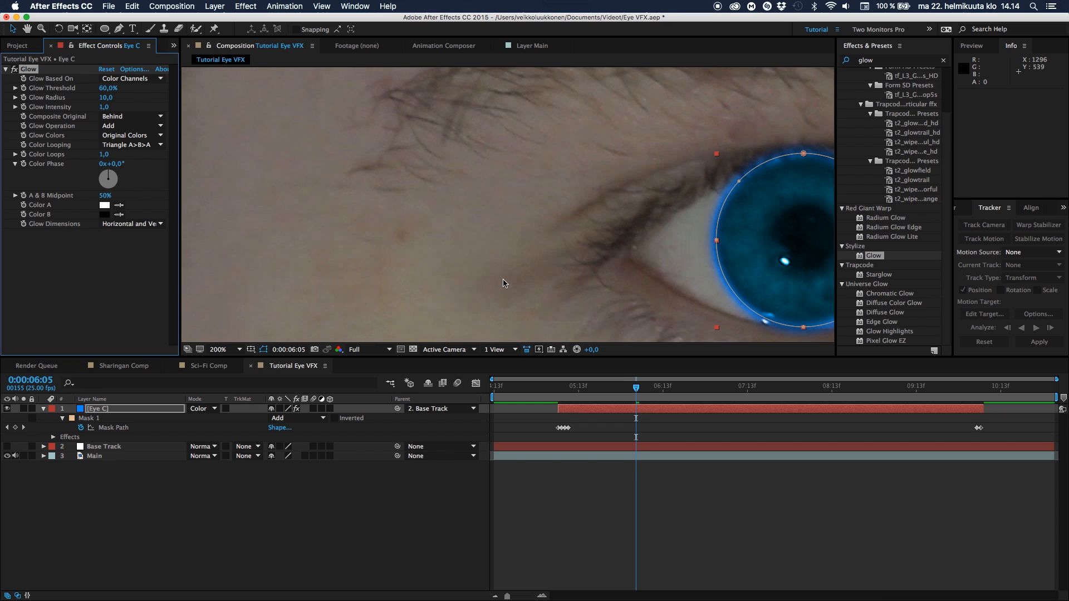
Set the Eye C layer's Glow to radius 80, intensity 1.9 and threshold 61.6%, checking the iris close up.
{"action": "left_click_drag", "start_coordinate": [551, 221], "coordinate": [232, 179]}
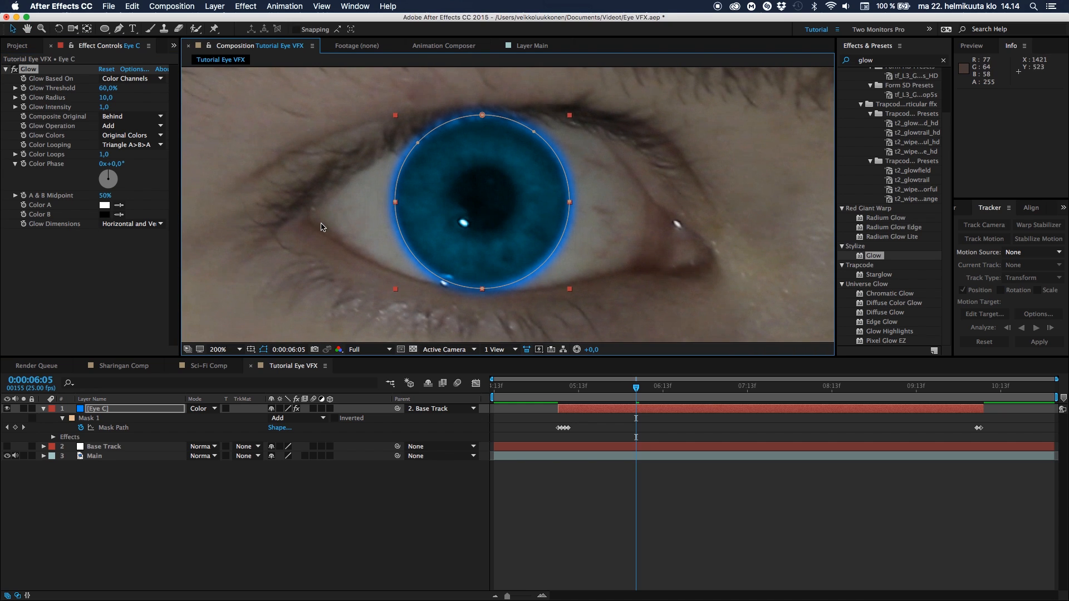
{"action": "left_click_drag", "start_coordinate": [105, 97], "coordinate": [126, 108]}
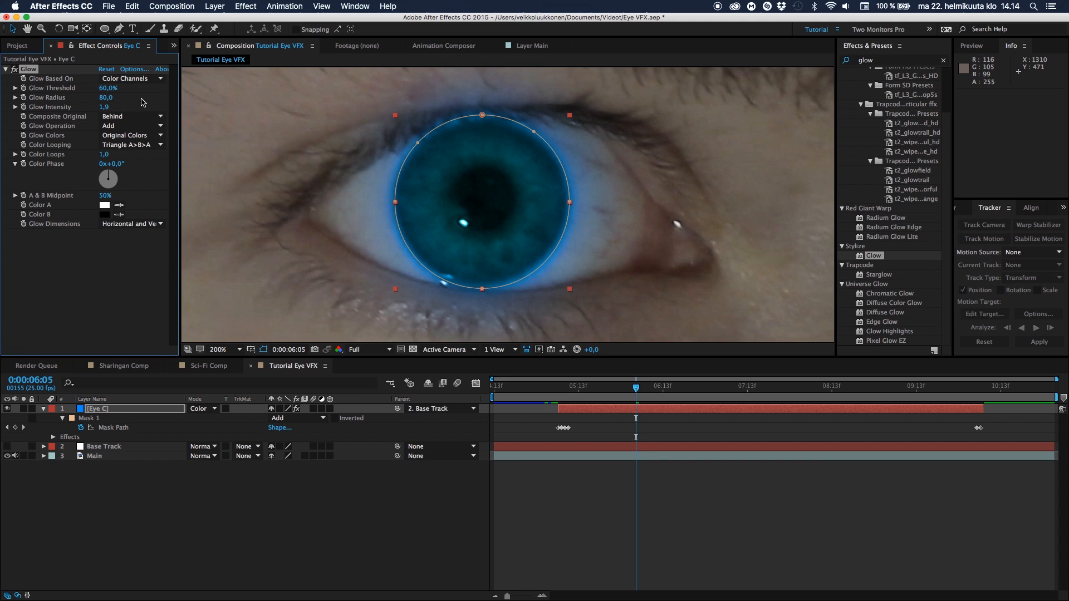
{"action": "left_click_drag", "start_coordinate": [105, 88], "coordinate": [128, 85]}
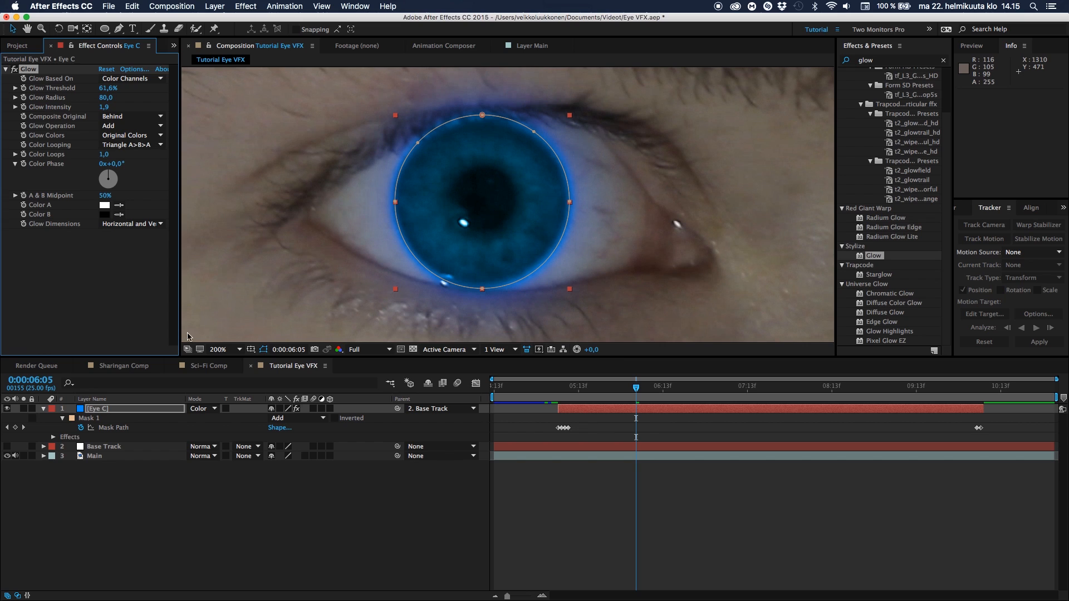
{"action": "left_click", "coordinate": [202, 571]}
{"action": "key", "text": "comma"}
{"action": "key", "text": "period"}
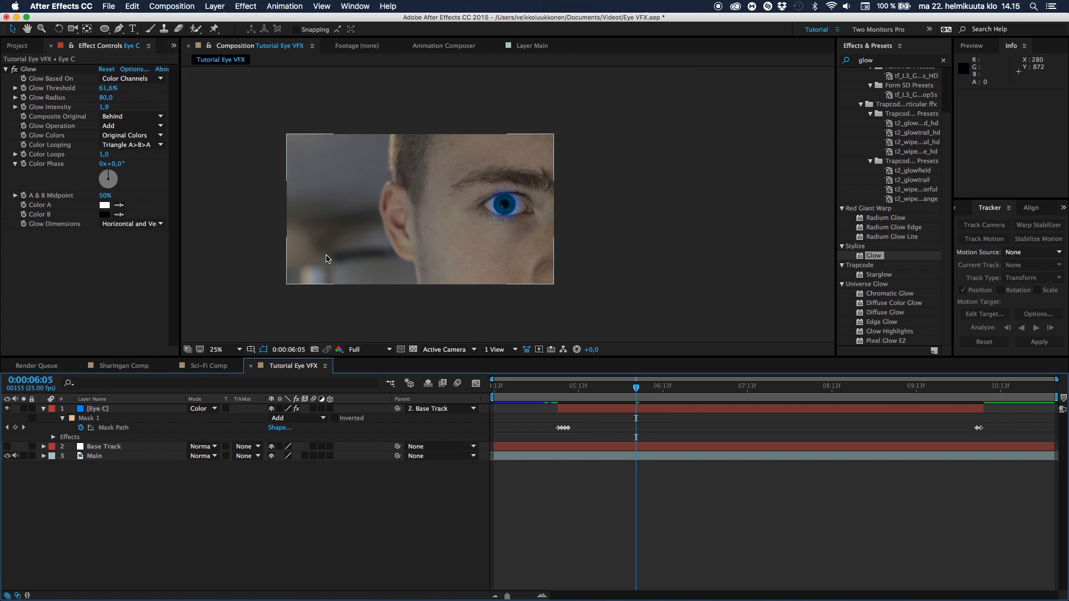
Compare the iris with the Glow effect off and on, and examine the glow at 200%, 100% and 50% view size.
{"action": "left_click", "coordinate": [16, 70]}
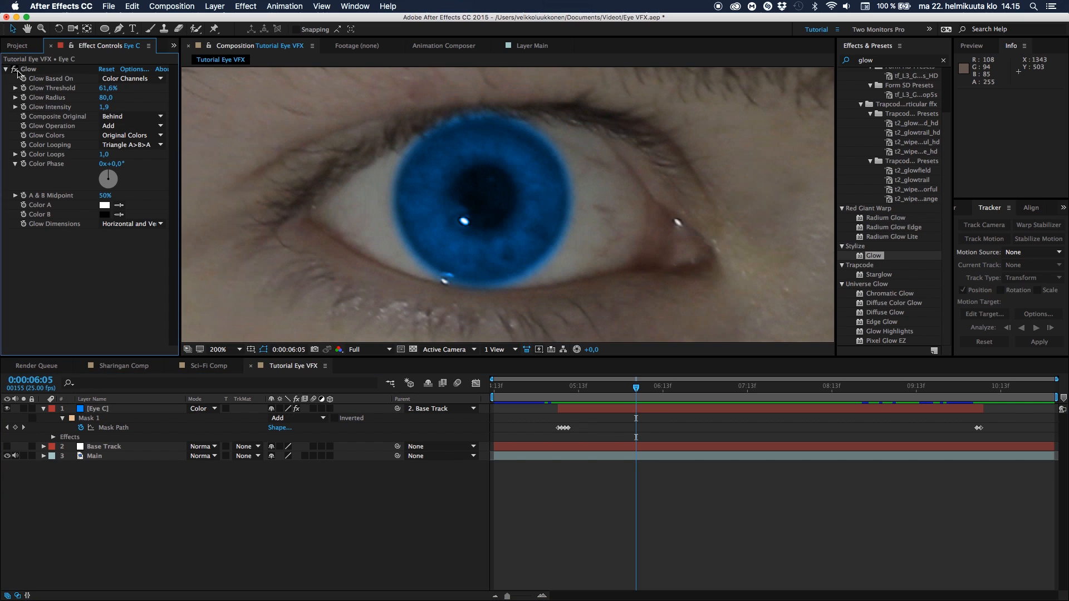
{"action": "left_click", "coordinate": [17, 70]}
{"action": "left_click", "coordinate": [17, 71]}
{"action": "left_click", "coordinate": [17, 70]}
{"action": "left_click", "coordinate": [17, 70]}
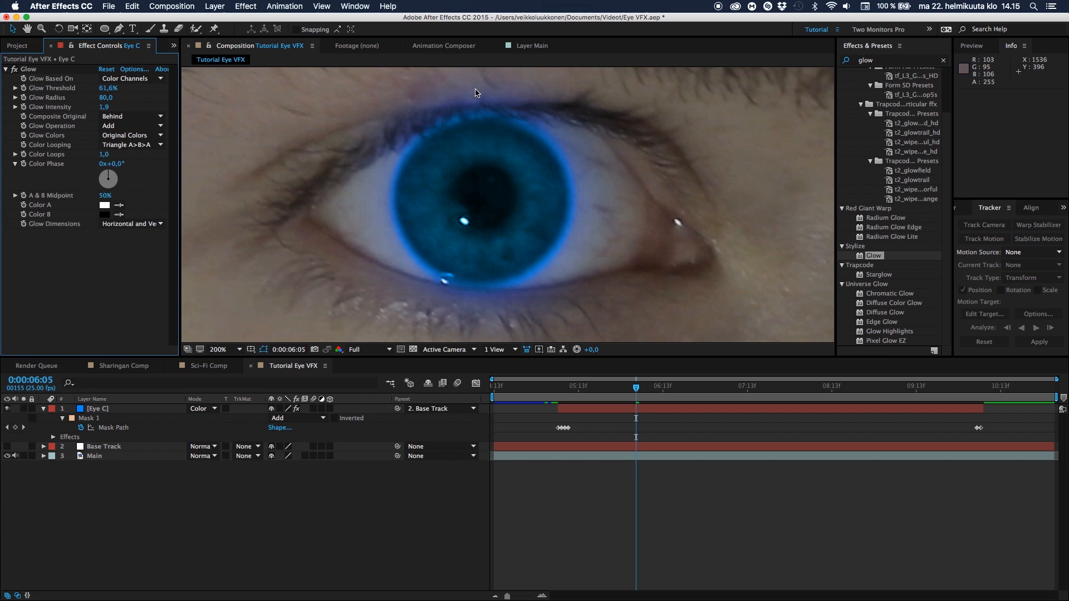
{"action": "key", "text": "comma"}
{"action": "key", "text": "comma"}
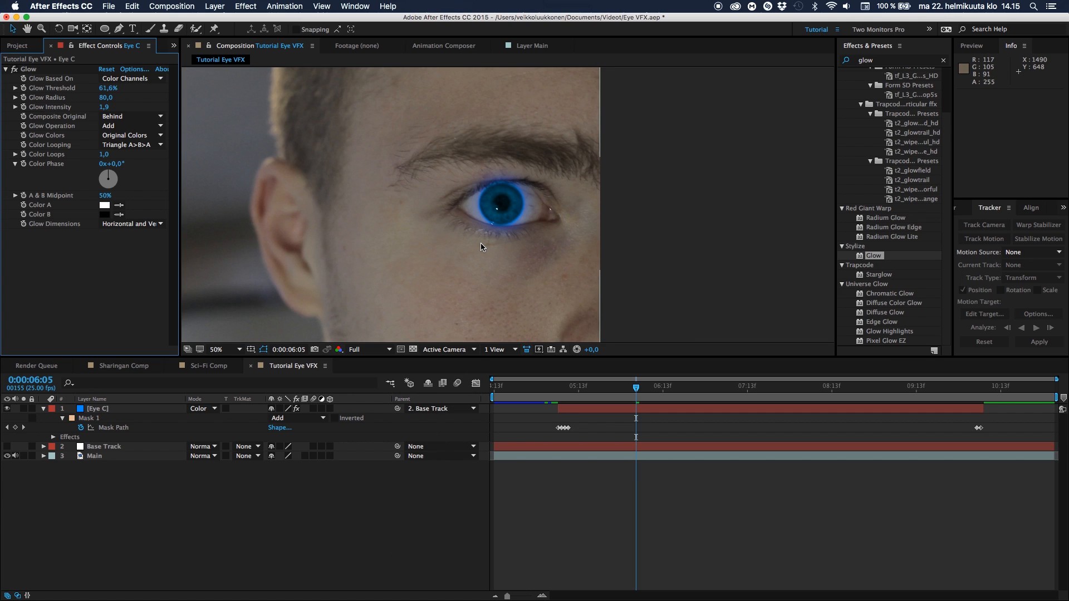
{"action": "key", "text": "period"}
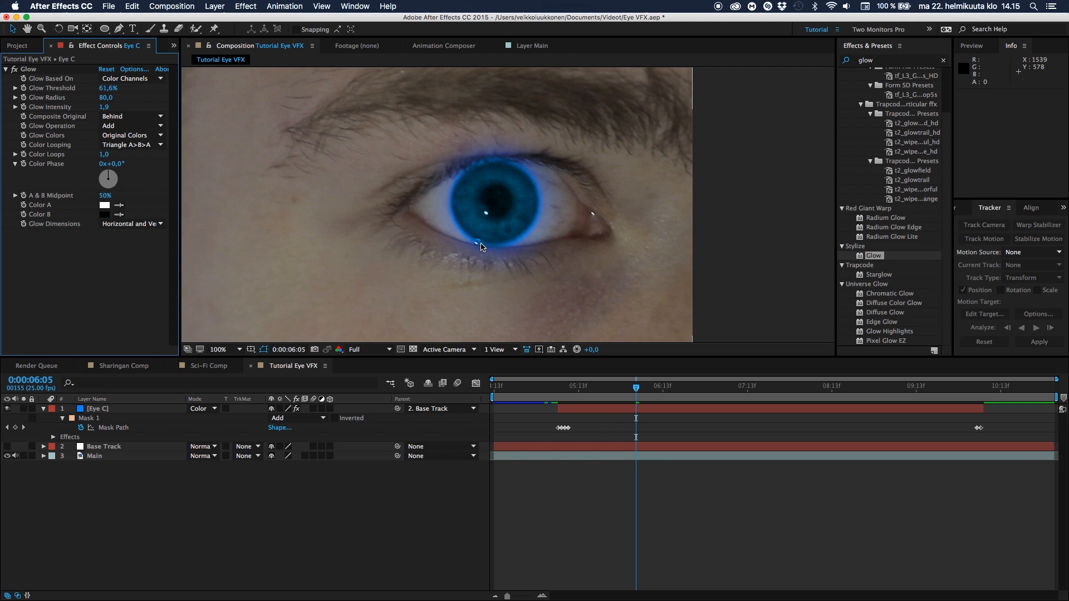
{"action": "key", "text": "comma"}
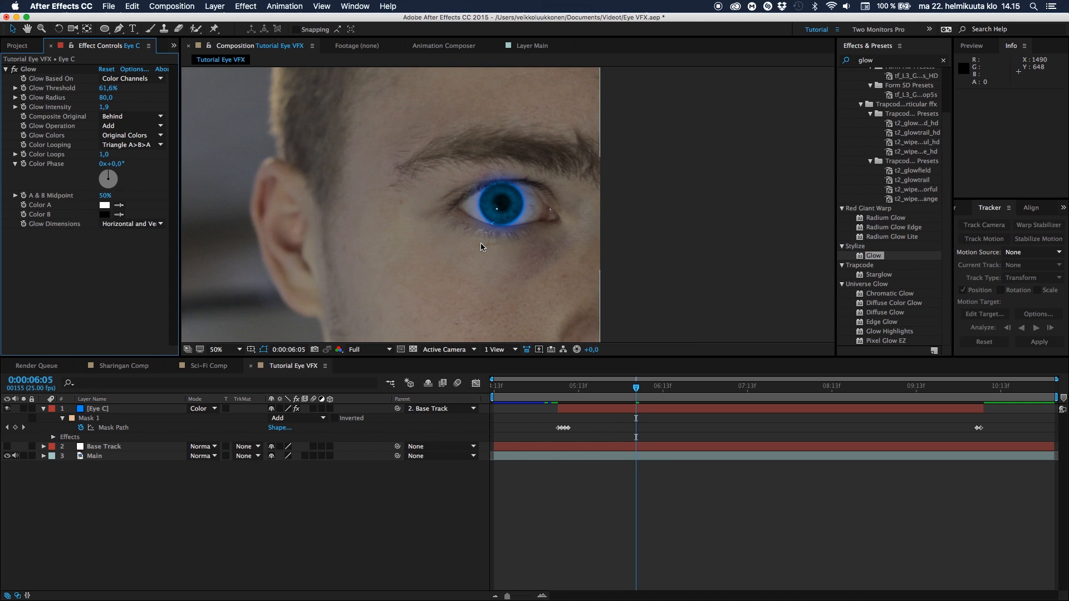
Add the Eye HUD composition as a layer above Eye C and shift it to start at 0:00:05:08.
{"action": "left_click", "coordinate": [6, 69]}
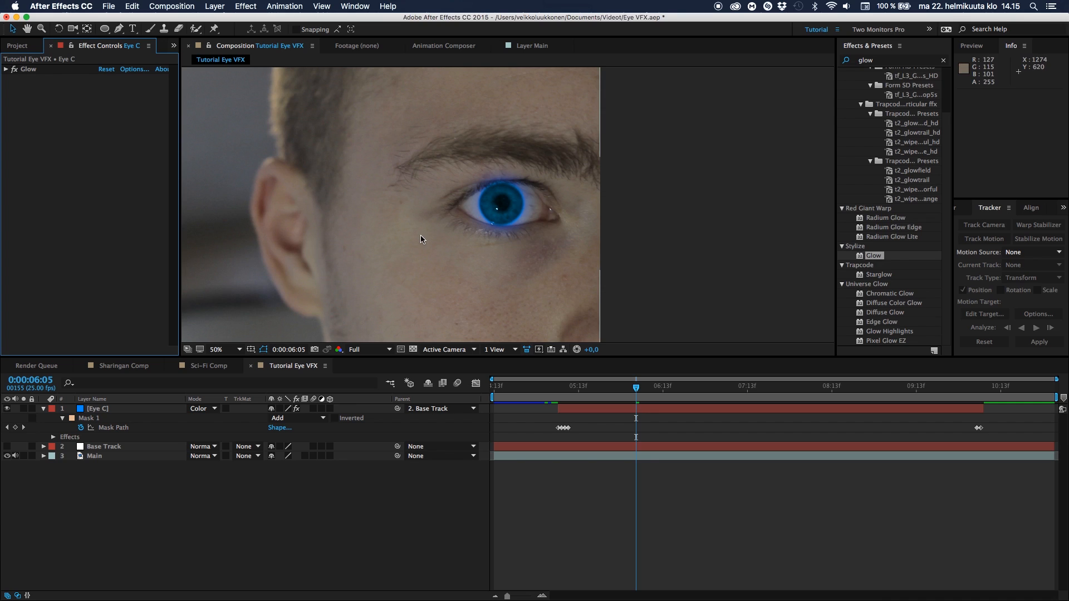
{"action": "left_click", "coordinate": [44, 409]}
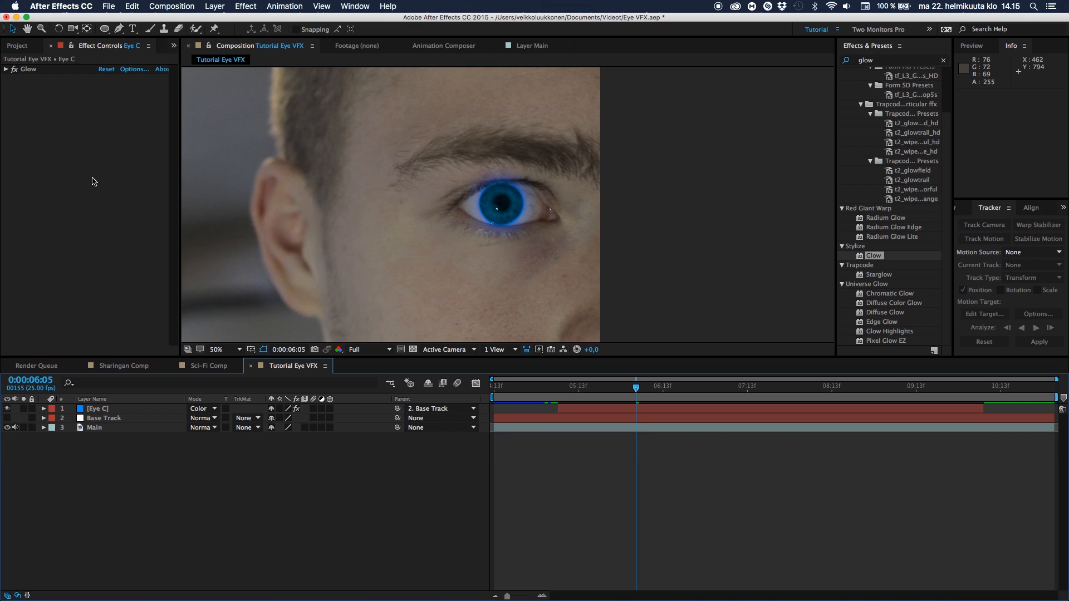
{"action": "left_click", "coordinate": [15, 47]}
{"action": "left_click", "coordinate": [66, 302]}
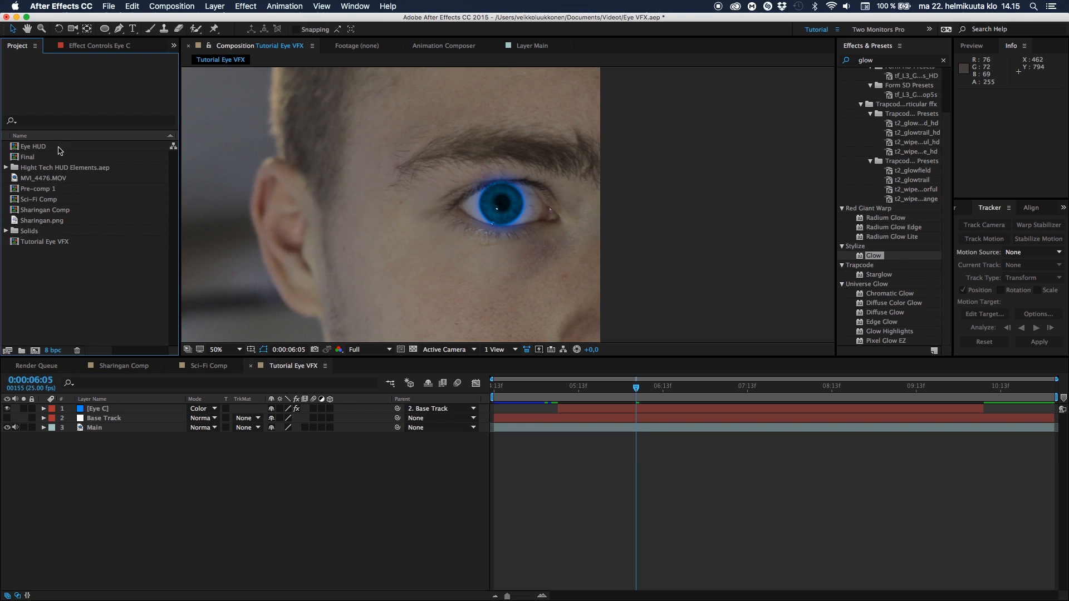
{"action": "left_click_drag", "start_coordinate": [40, 148], "coordinate": [134, 409]}
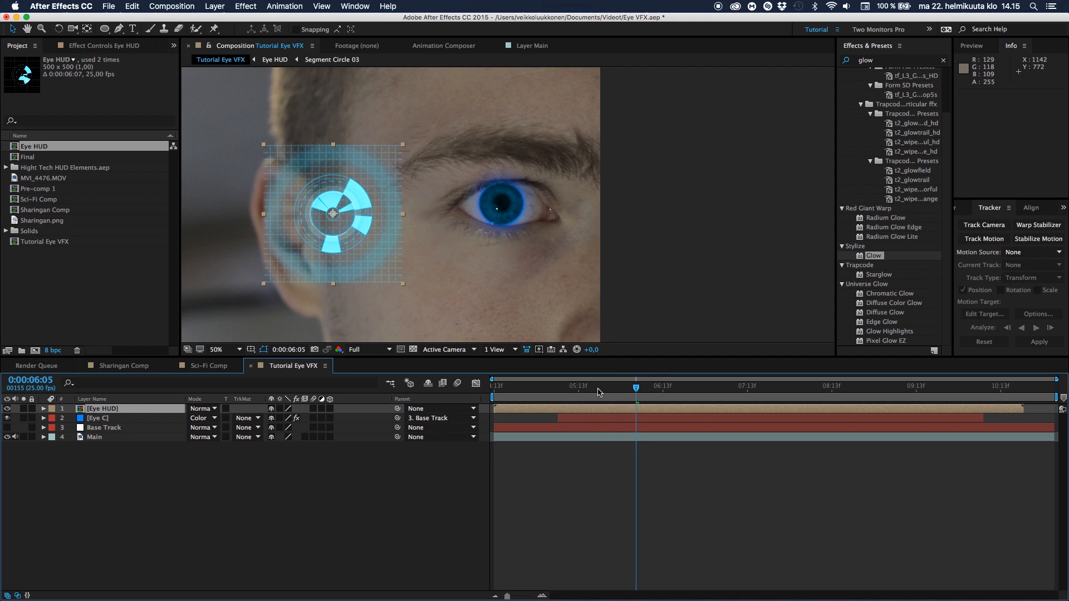
{"action": "left_click_drag", "start_coordinate": [589, 389], "coordinate": [635, 409]}
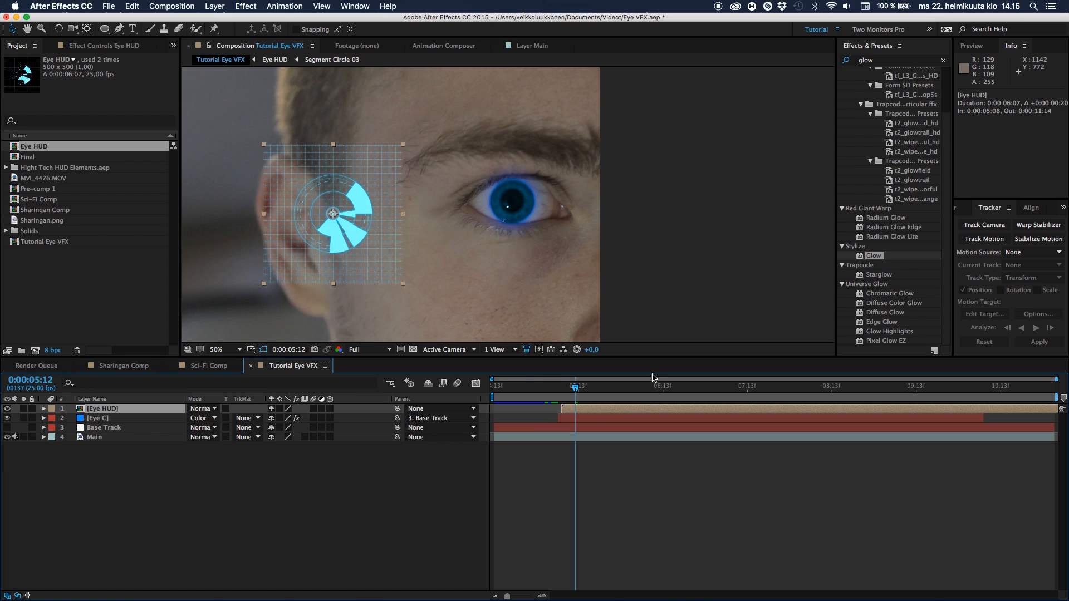
At 0:00:05:09, move the Eye HUD graphic over the iris to position 1642, 504, and shift its layer start to 0:00:05:07.
{"action": "left_click", "coordinate": [565, 385]}
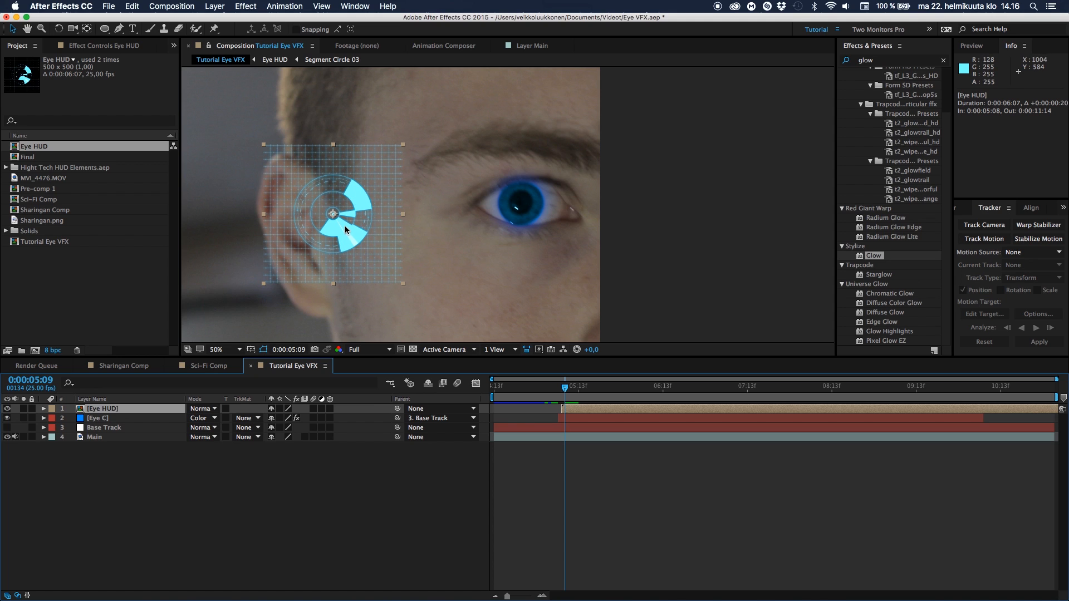
{"action": "left_click_drag", "start_coordinate": [343, 229], "coordinate": [533, 220]}
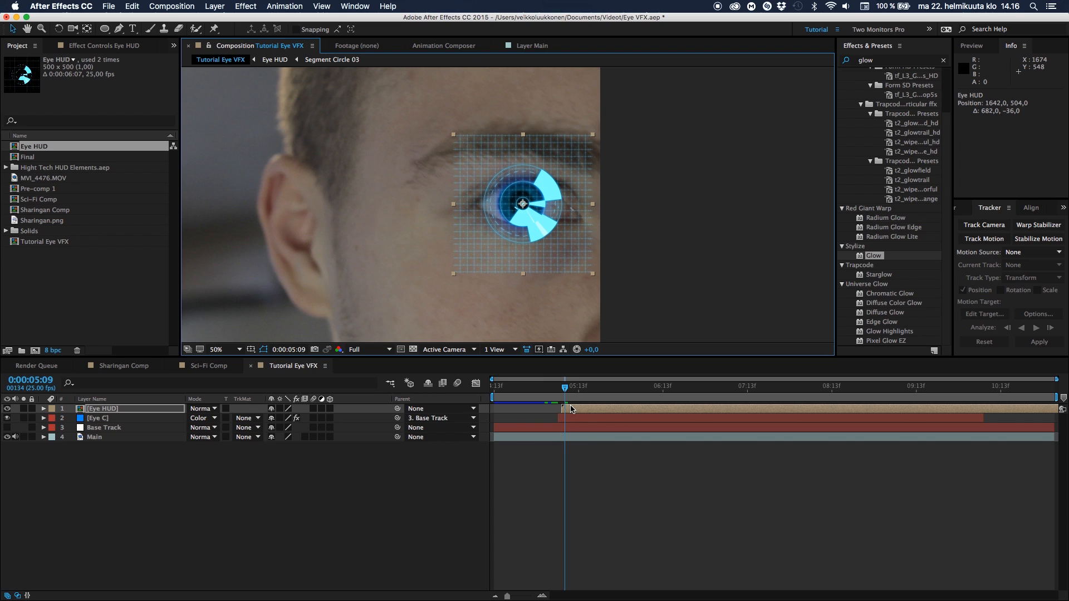
{"action": "left_click_drag", "start_coordinate": [570, 409], "coordinate": [566, 411]}
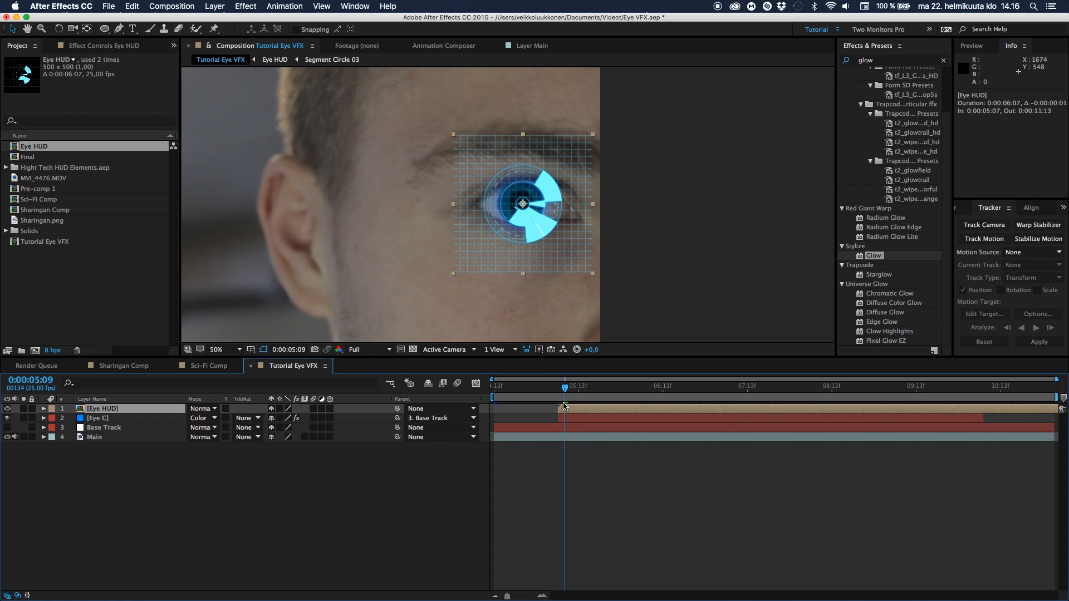
Scale the Eye HUD layer to 57% to fit the iris and align it at position 1636, 502.5.
{"action": "key", "text": "space"}
{"action": "key", "text": "space"}
{"action": "scroll", "coordinate": [537, 216], "scroll_direction": "up", "scroll_amount": 2}
{"action": "key", "text": "space"}
{"action": "left_click_drag", "start_coordinate": [537, 216], "coordinate": [451, 201]}
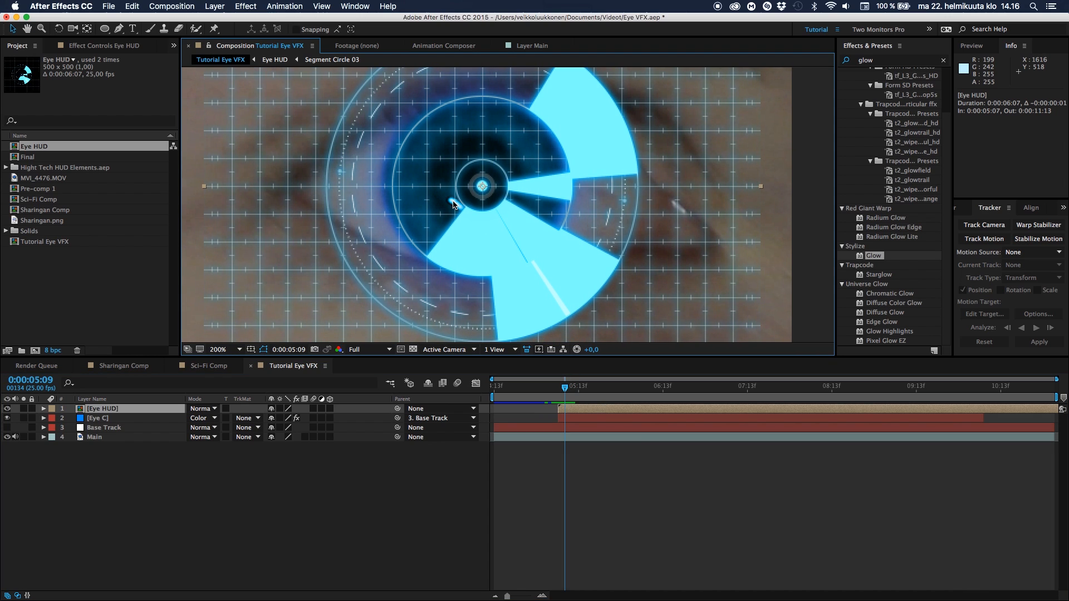
{"action": "key", "text": "s"}
{"action": "left_click_drag", "start_coordinate": [287, 418], "coordinate": [259, 418]}
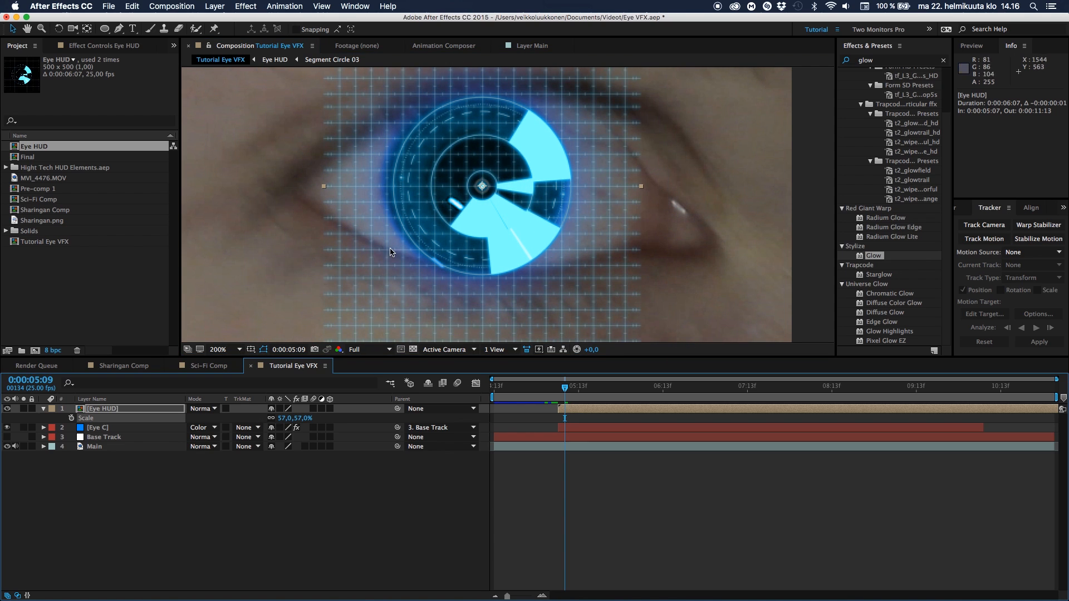
{"action": "left_click_drag", "start_coordinate": [452, 231], "coordinate": [446, 230]}
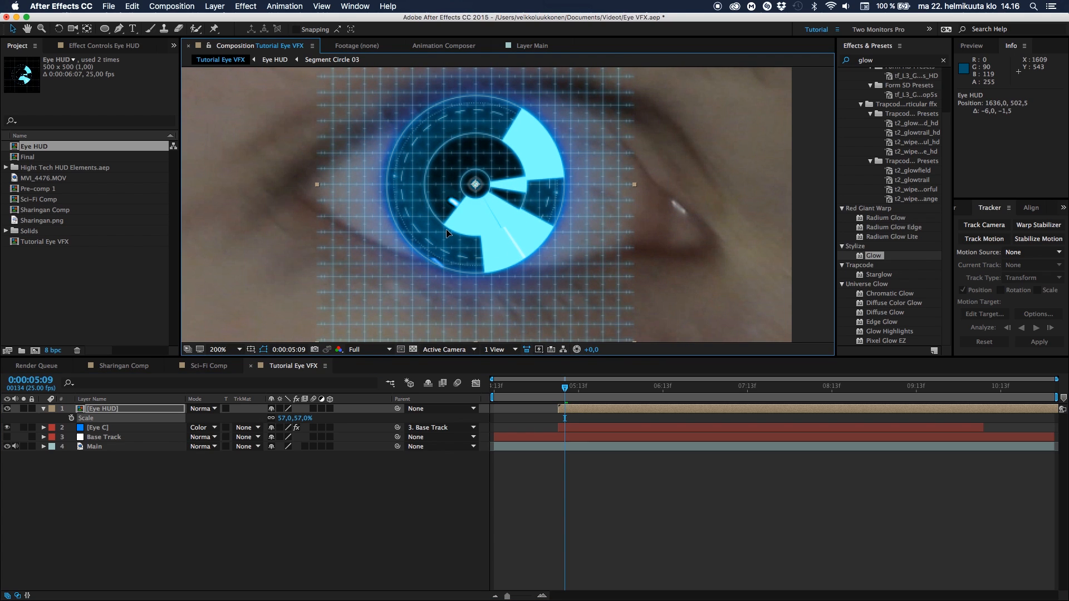
{"action": "scroll", "coordinate": [505, 200], "scroll_direction": "down", "scroll_amount": 2}
{"action": "scroll", "coordinate": [504, 201], "scroll_direction": "up", "scroll_amount": 1}
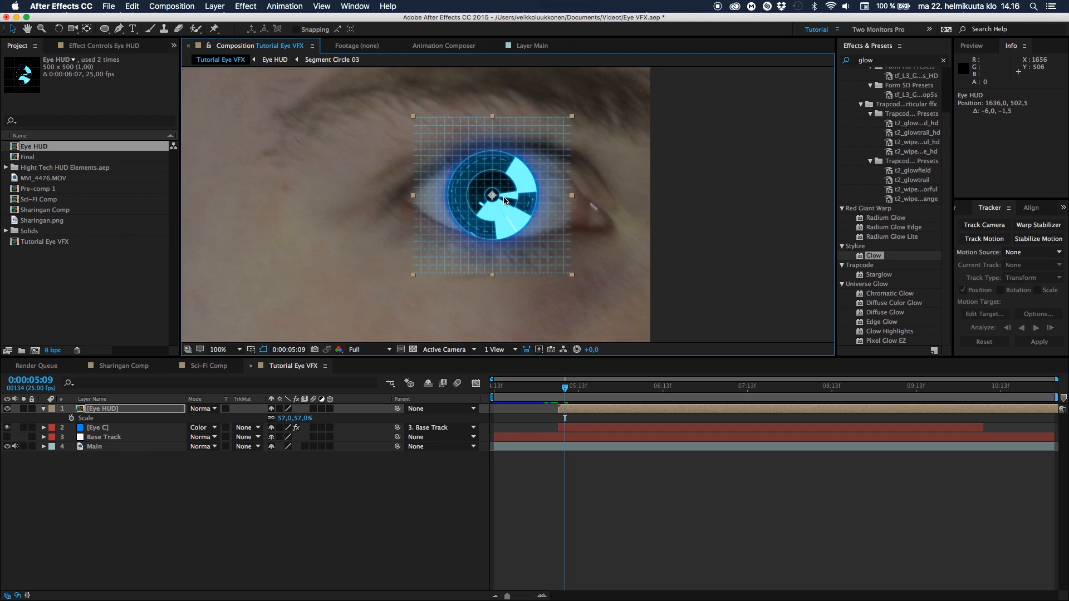
{"action": "scroll", "coordinate": [477, 233], "scroll_direction": "up", "scroll_amount": 2}
{"action": "scroll", "coordinate": [476, 229], "scroll_direction": "down", "scroll_amount": 1}
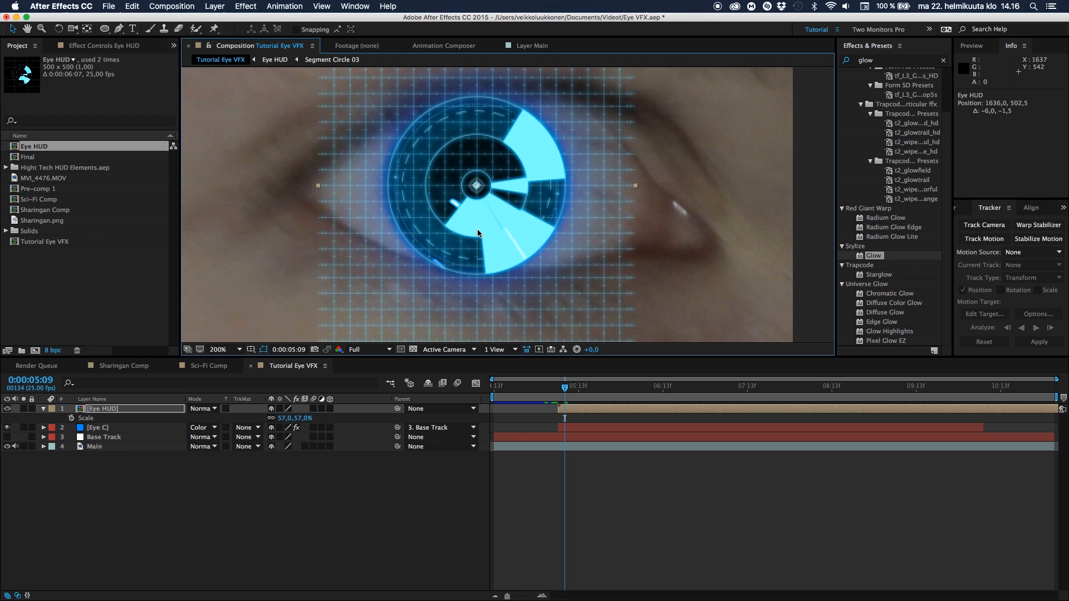
Set the Eye HUD layer's blending mode to Overlay and check how it blends into the iris.
{"action": "left_click", "coordinate": [201, 408]}
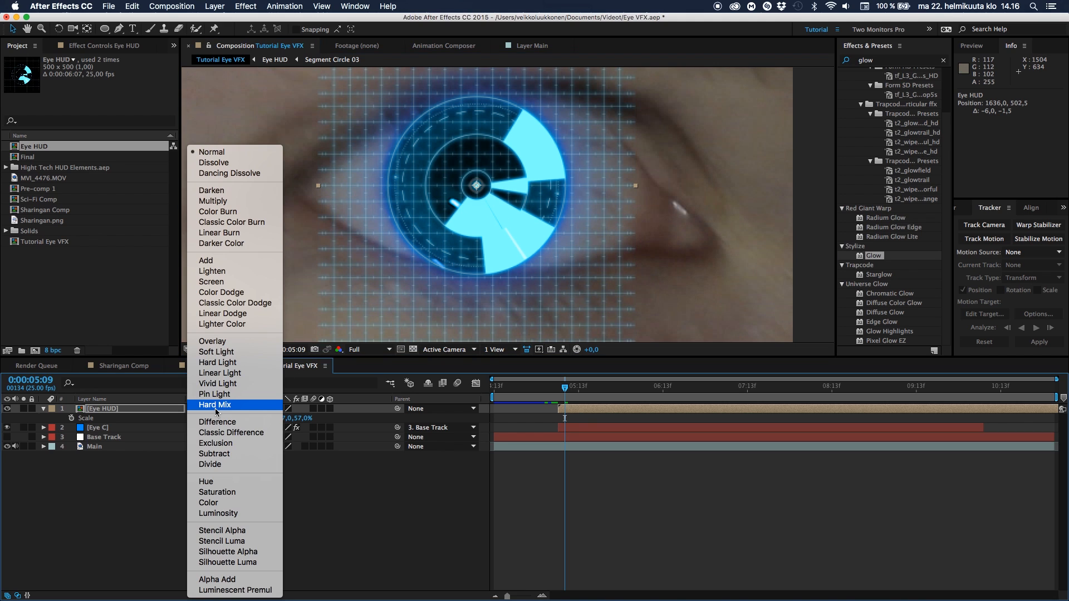
{"action": "left_click", "coordinate": [237, 342]}
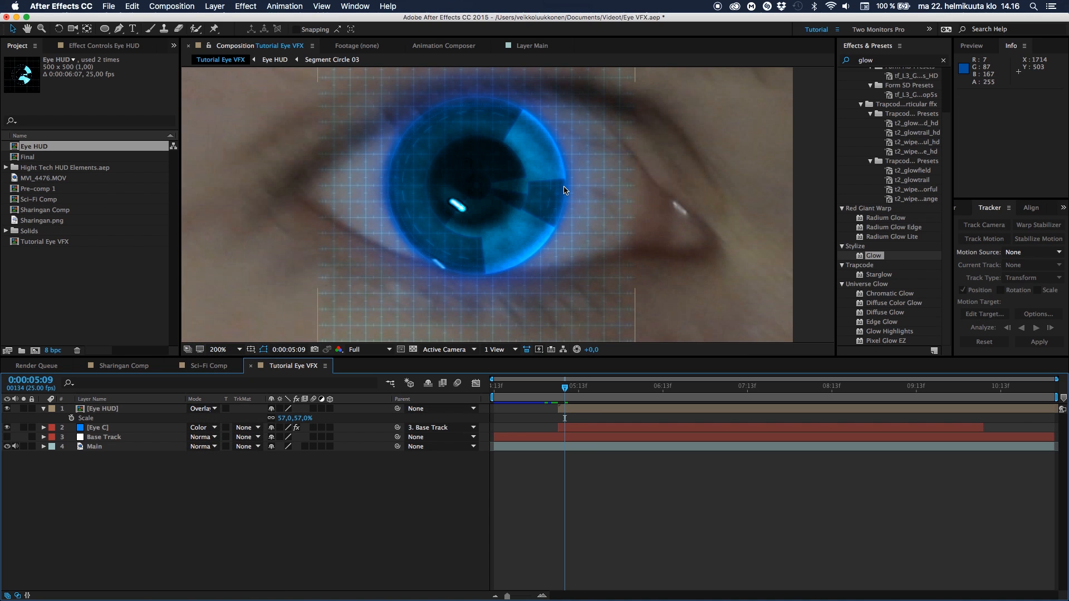
{"action": "scroll", "coordinate": [564, 191], "scroll_direction": "down", "scroll_amount": 2}
{"action": "scroll", "coordinate": [564, 191], "scroll_direction": "up", "scroll_amount": 2}
Try strengthening the HUD with a duplicate Eye HUD layer at 40% opacity, and delete the duplicate.
{"action": "left_click", "coordinate": [125, 409]}
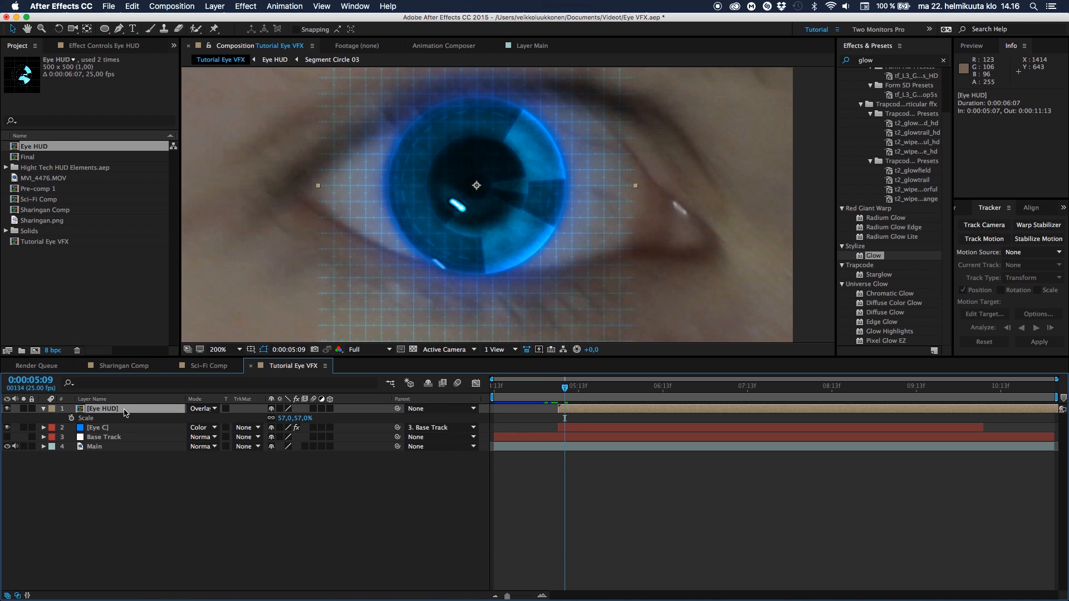
{"action": "key", "text": "super+d"}
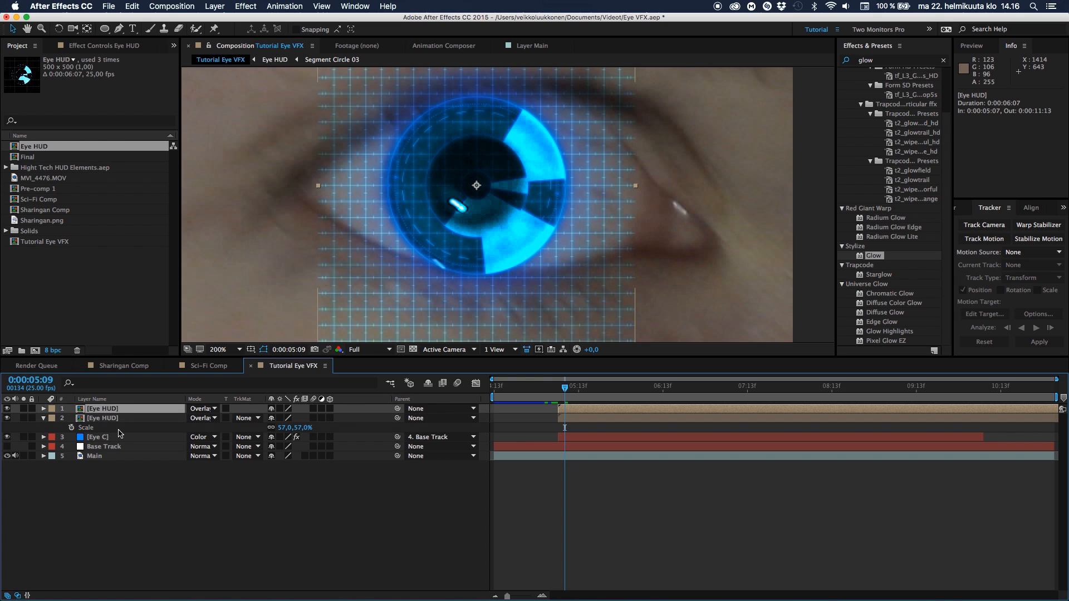
{"action": "key", "text": "t"}
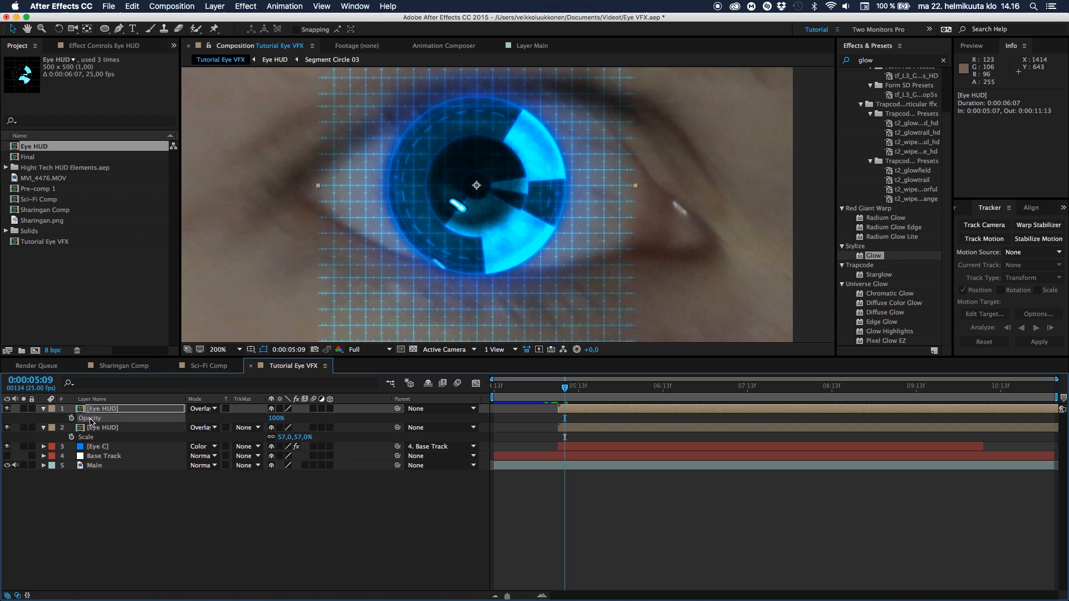
{"action": "left_click", "coordinate": [272, 419]}
{"action": "type", "text": "40"}
{"action": "left_click", "coordinate": [334, 529]}
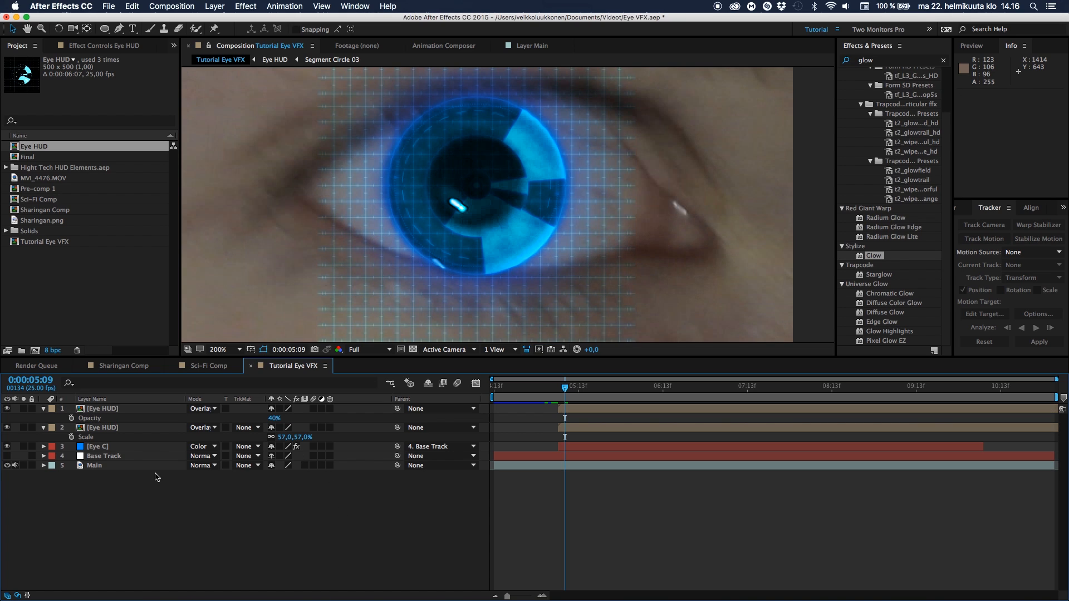
{"action": "left_click", "coordinate": [44, 409]}
{"action": "left_click", "coordinate": [44, 418]}
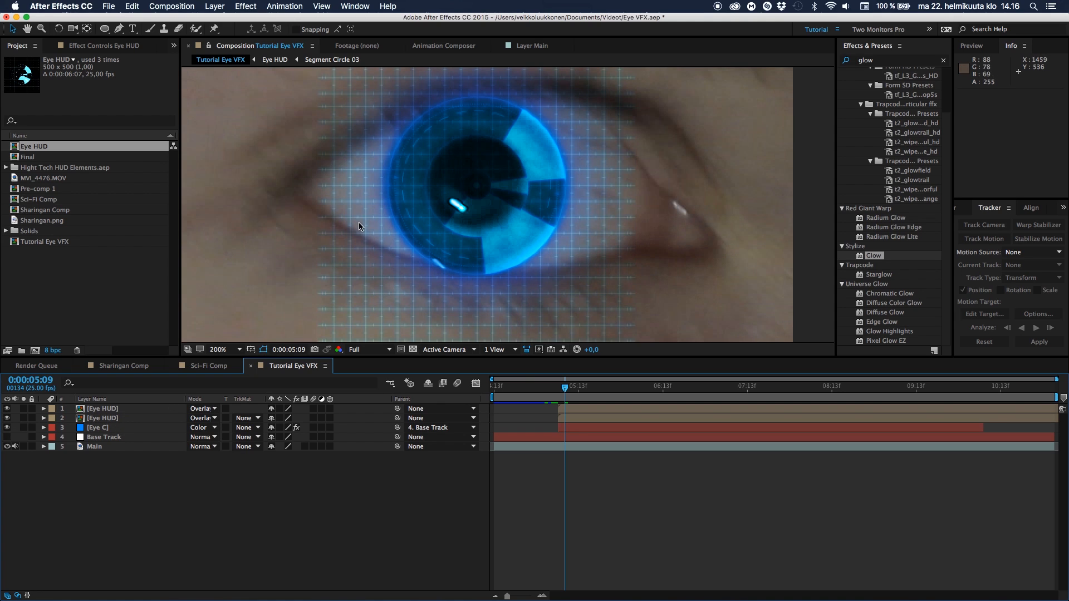
{"action": "left_click", "coordinate": [123, 410]}
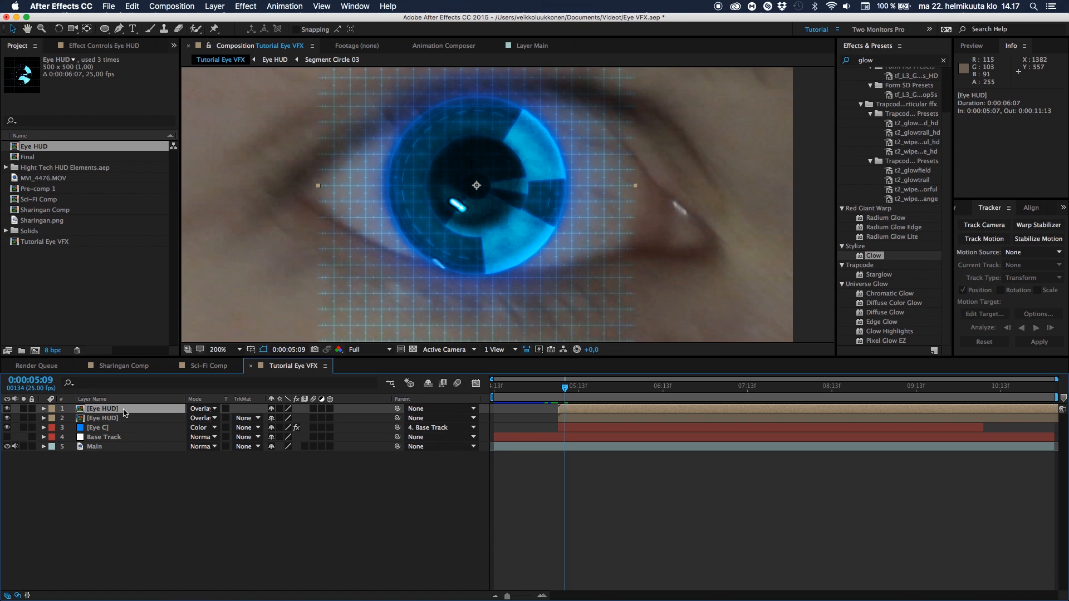
{"action": "key", "text": "Delete"}
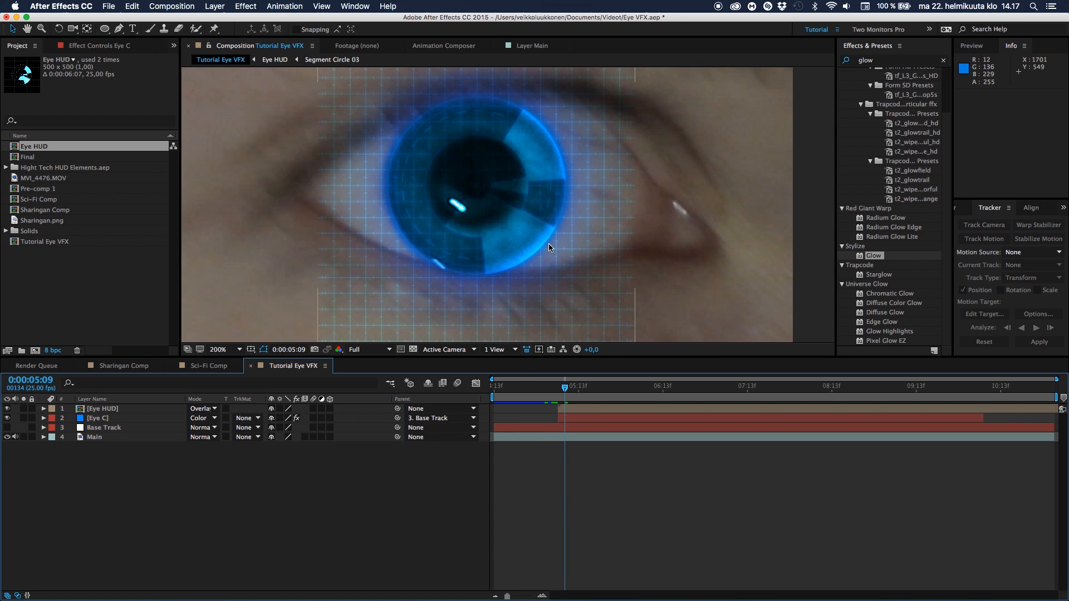
Parent the Eye HUD layer to Base Track and play back the shot to check that it follows the eye.
{"action": "left_click_drag", "start_coordinate": [566, 391], "coordinate": [567, 391]}
{"action": "left_click_drag", "start_coordinate": [398, 410], "coordinate": [128, 431]}
{"action": "key", "text": "space"}
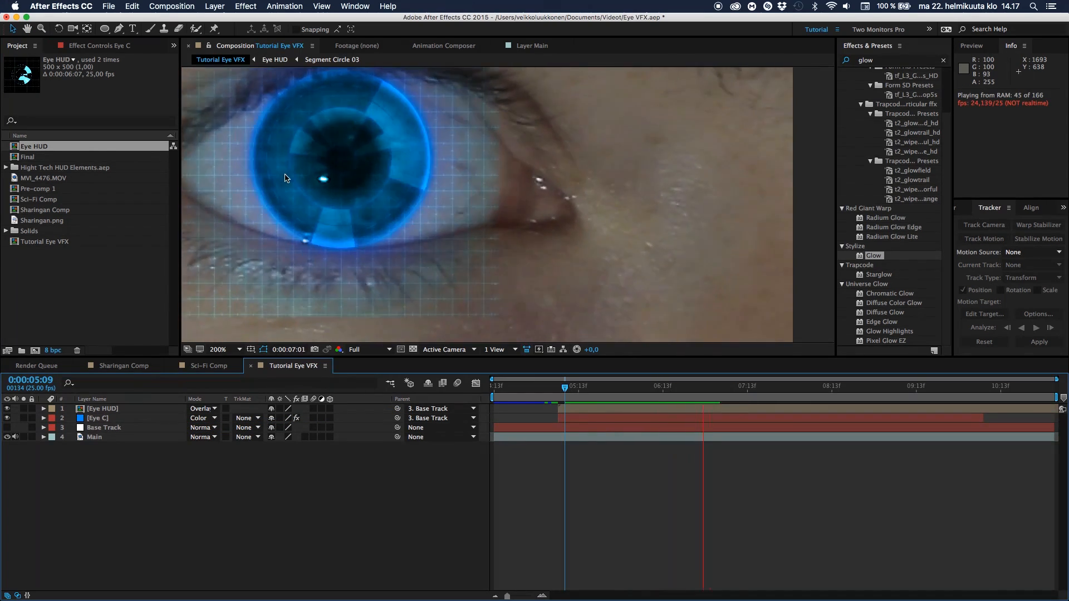
{"action": "scroll", "coordinate": [285, 178], "scroll_direction": "down", "scroll_amount": 4}
{"action": "key", "text": "space"}
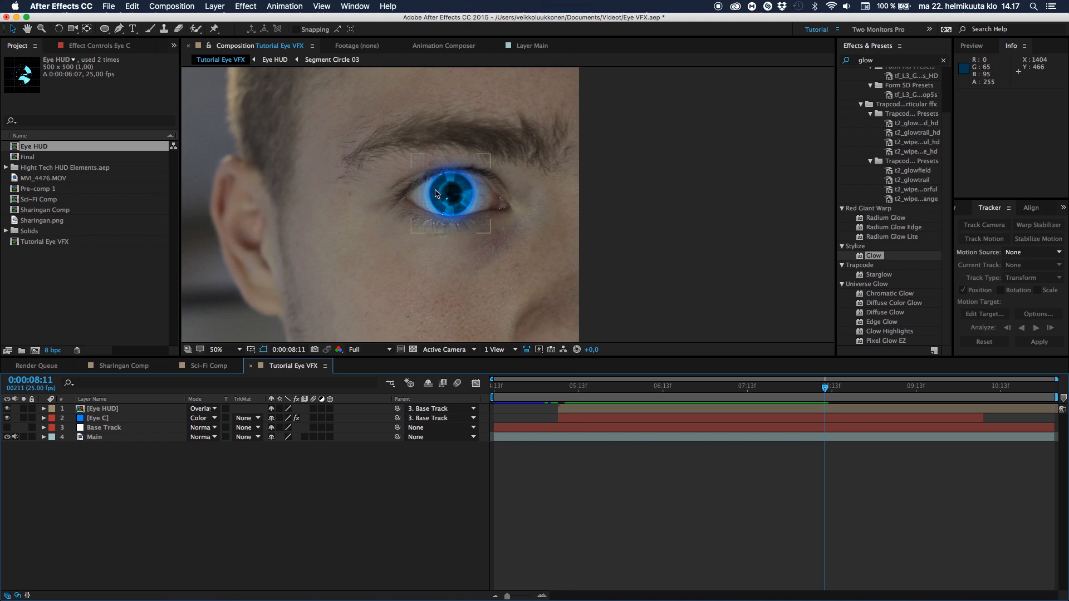
At 0:00:05:10, draw a closed 14-point Pen mask on the Eye HUD layer along the upper and lower eyelids.
{"action": "scroll", "coordinate": [447, 193], "scroll_direction": "up", "scroll_amount": 4}
{"action": "left_click_drag", "start_coordinate": [543, 254], "coordinate": [704, 287]}
{"action": "left_click_drag", "start_coordinate": [615, 392], "coordinate": [570, 393]}
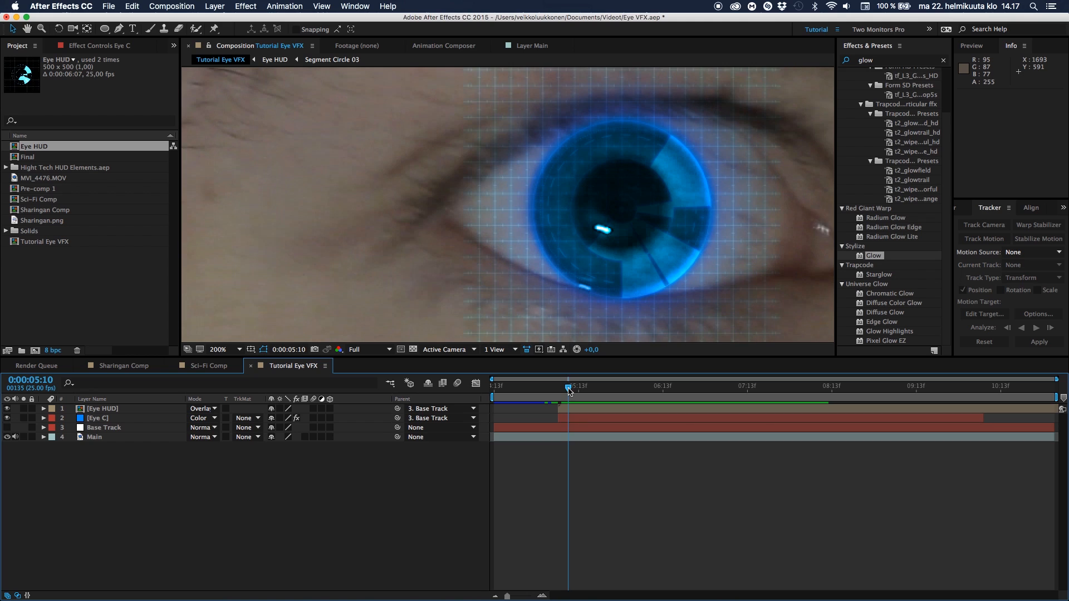
{"action": "left_click", "coordinate": [129, 410]}
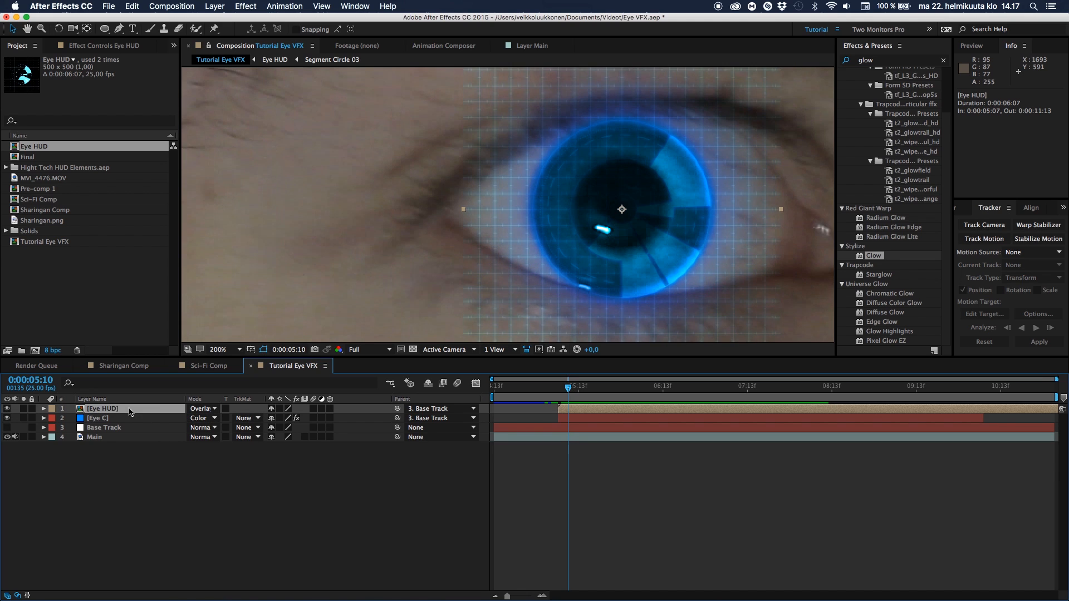
{"action": "left_click_drag", "start_coordinate": [540, 234], "coordinate": [407, 233]}
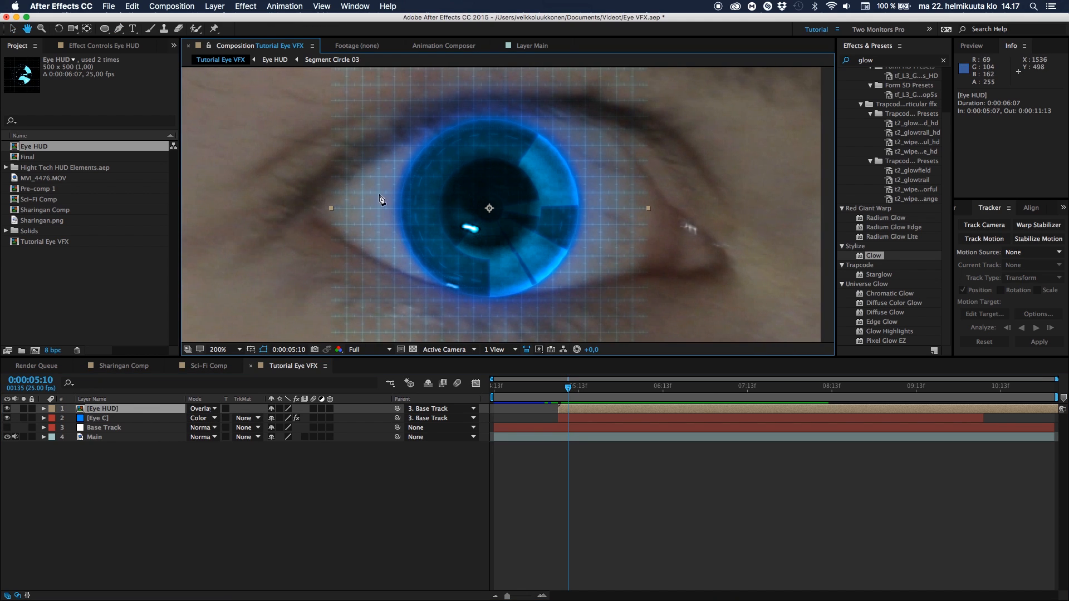
{"action": "key", "text": "g"}
{"action": "left_click", "coordinate": [316, 210]}
{"action": "left_click", "coordinate": [377, 158]}
{"action": "left_click", "coordinate": [434, 126]}
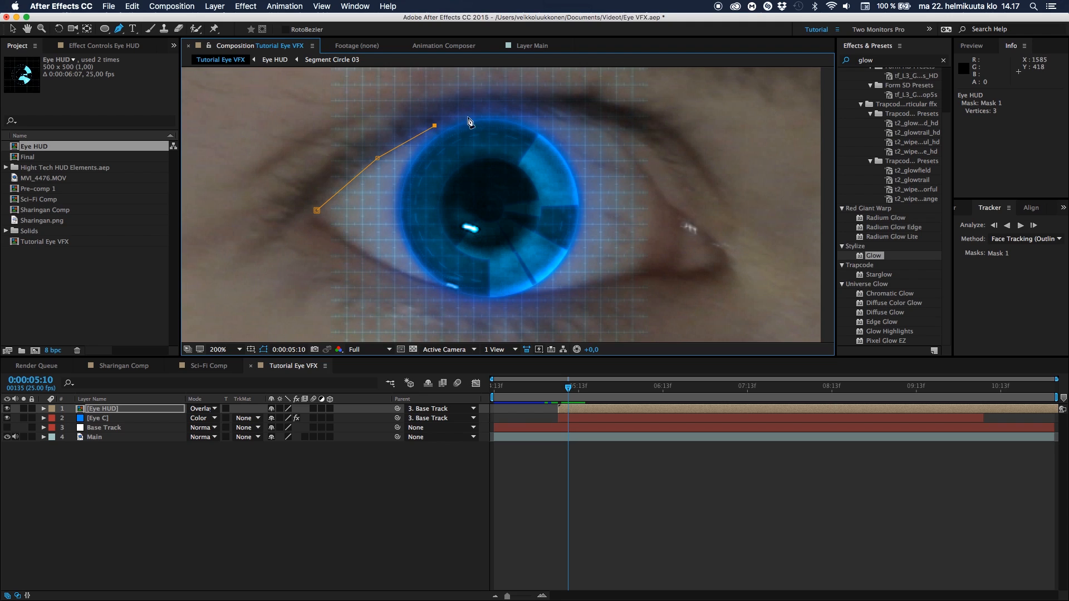
{"action": "left_click", "coordinate": [492, 108]}
{"action": "left_click", "coordinate": [570, 113]}
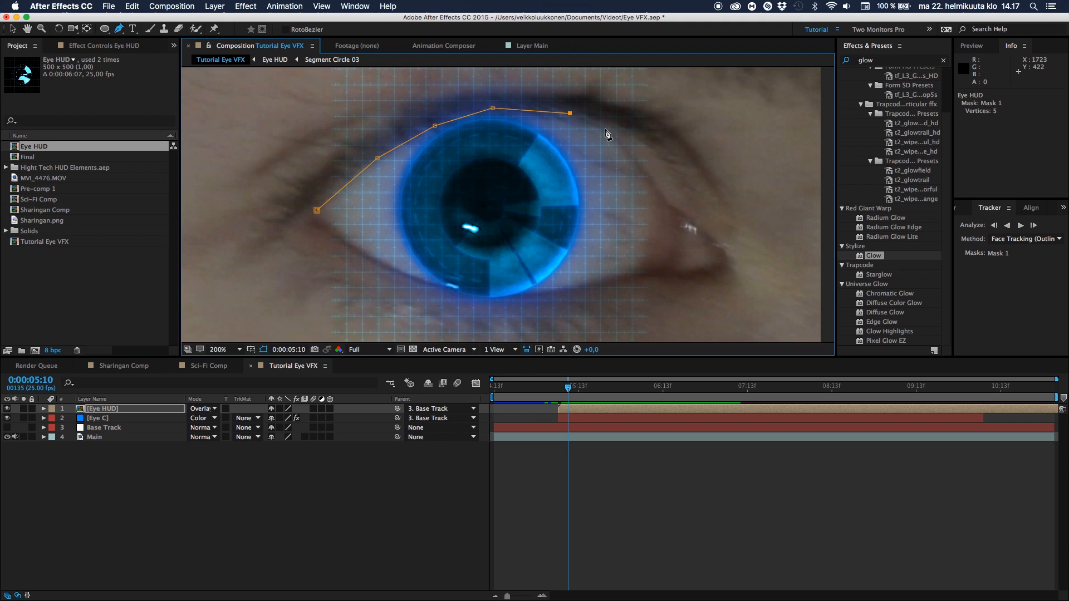
{"action": "left_click", "coordinate": [606, 129]}
{"action": "left_click", "coordinate": [673, 211]}
{"action": "left_click", "coordinate": [674, 261]}
{"action": "left_click", "coordinate": [647, 272]}
{"action": "left_click", "coordinate": [574, 293]}
{"action": "left_click", "coordinate": [510, 299]}
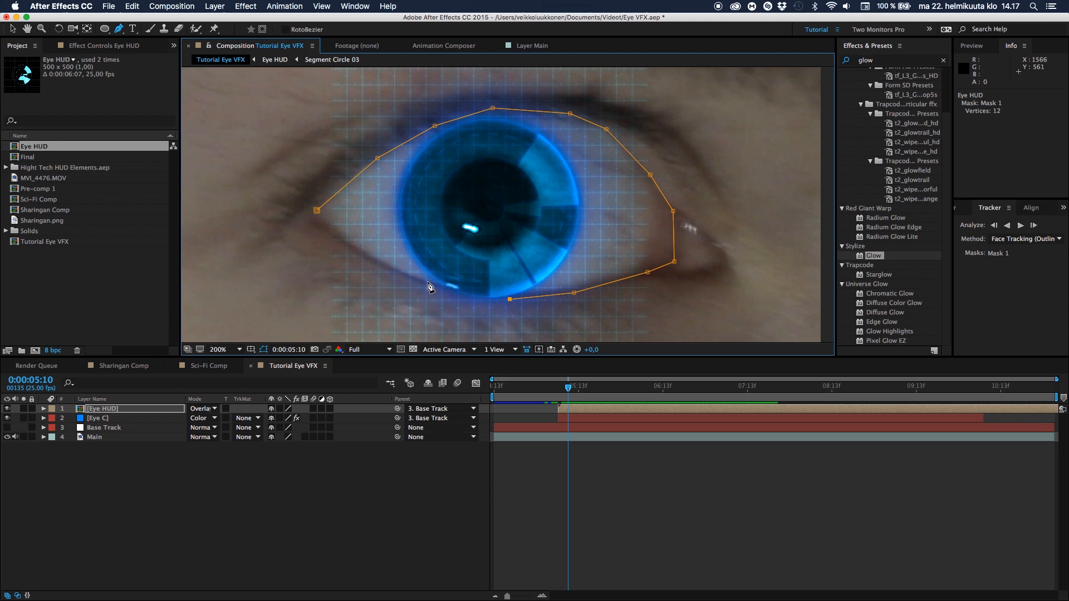
{"action": "left_click", "coordinate": [426, 282]}
{"action": "left_click", "coordinate": [362, 258]}
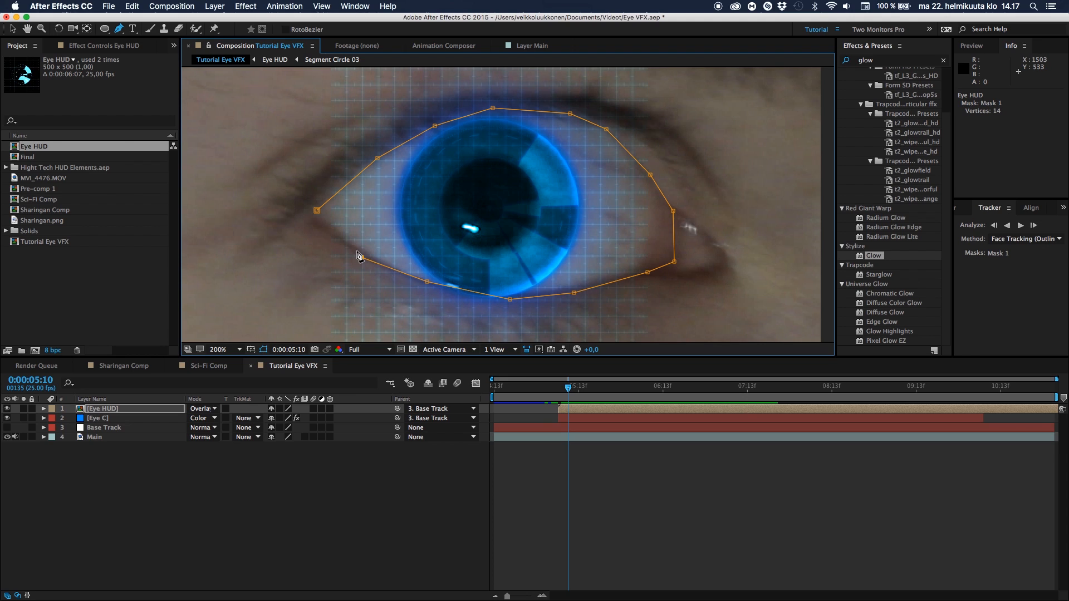
{"action": "left_click", "coordinate": [316, 211]}
Set the Eye HUD mask's feather to 10 pixels in both directions.
{"action": "key", "text": "f"}
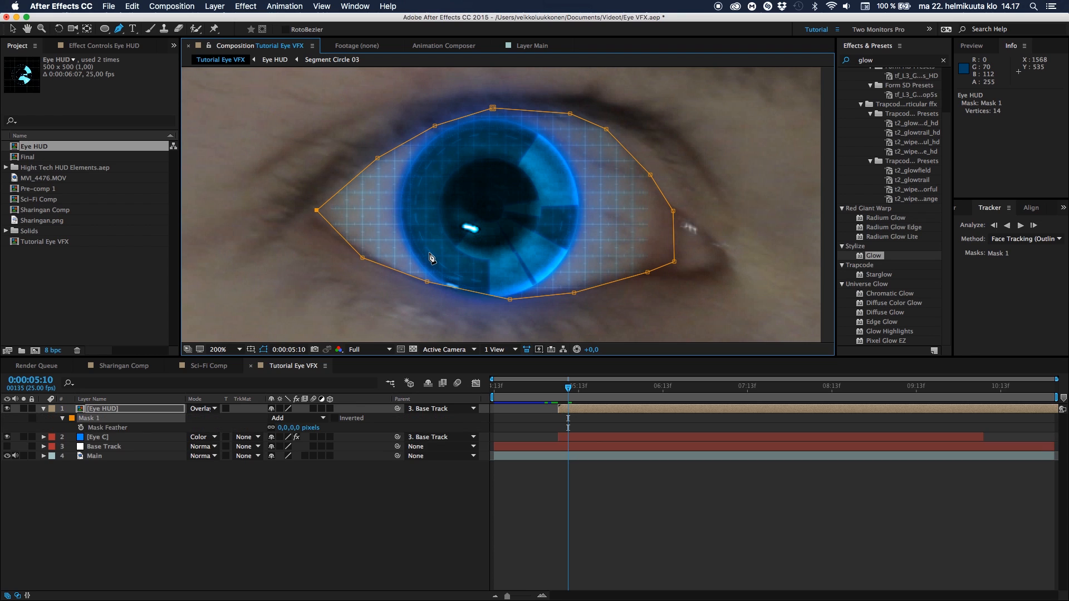
{"action": "left_click", "coordinate": [283, 428]}
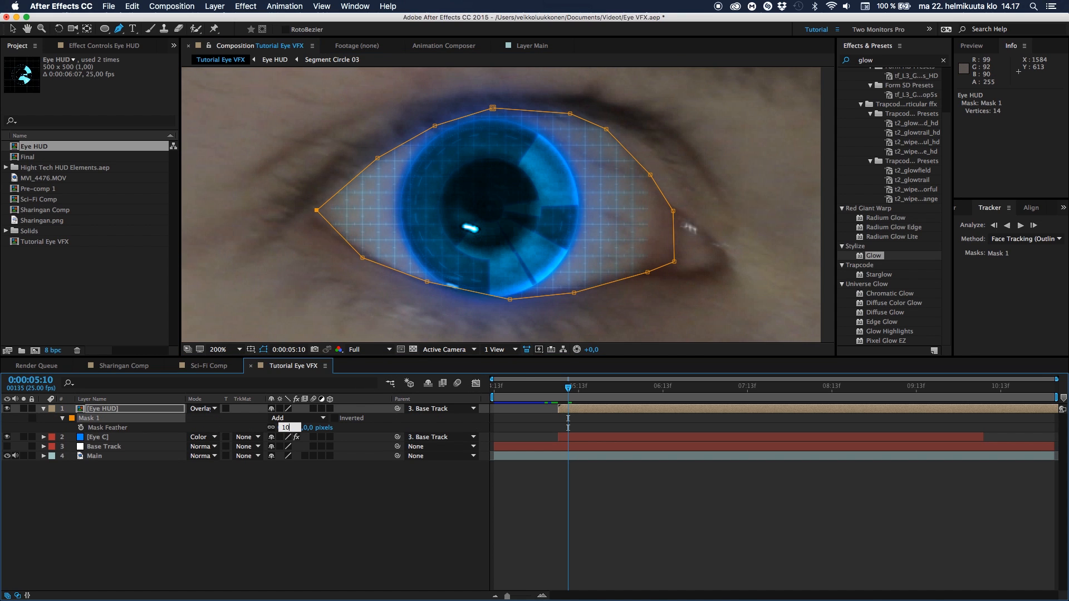
{"action": "key", "text": "Return"}
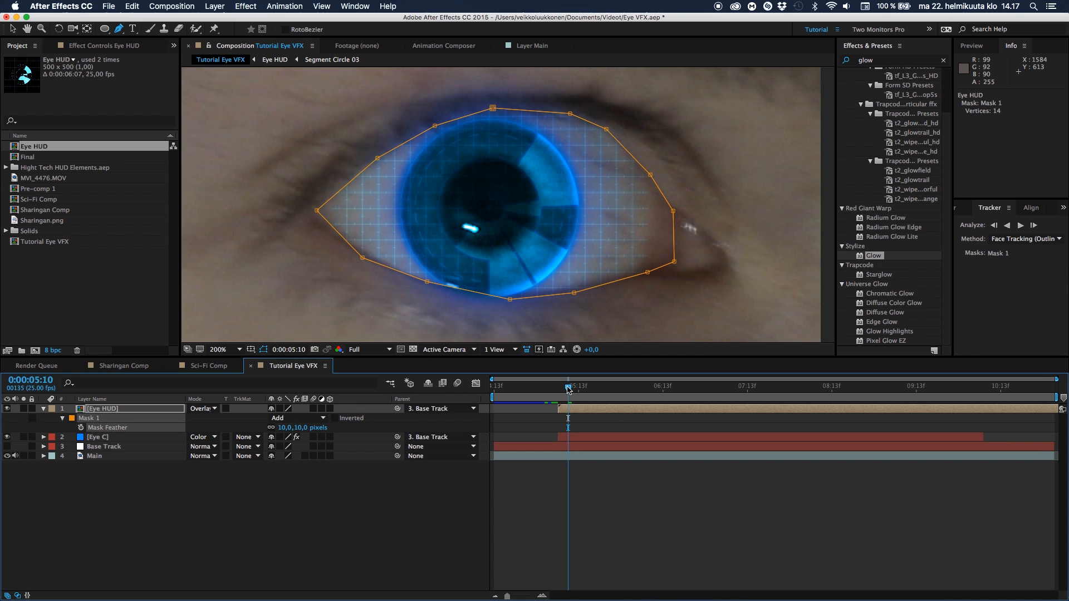
Keyframe the Eye HUD layer's mask path frame by frame from 0:00:05:09, so the mask follows the eyelids as they open and close.
{"action": "mouse_move", "coordinate": [568, 388]}
{"action": "left_mouse_down"}
{"action": "mouse_move", "coordinate": [659, 399]}
{"action": "mouse_move", "coordinate": [566, 401]}
{"action": "left_mouse_up"}
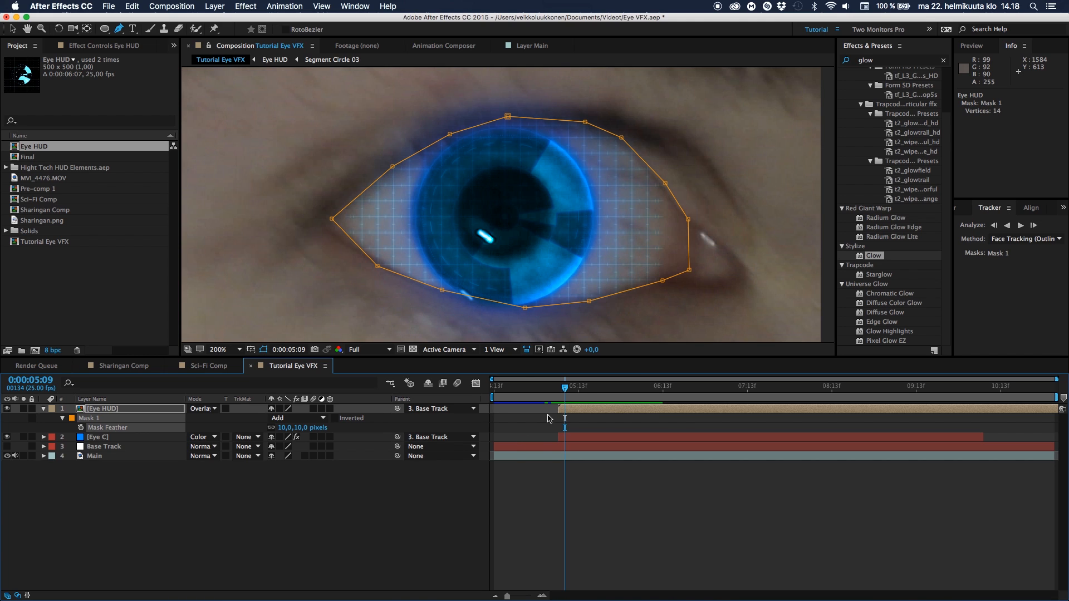
{"action": "key", "text": "m"}
{"action": "left_click", "coordinate": [81, 427]}
{"action": "key", "text": "Page_Up"}
{"action": "scroll", "coordinate": [591, 215], "scroll_direction": "down", "scroll_amount": 1}
{"action": "key", "text": "Page_Up"}
{"action": "scroll", "coordinate": [592, 215], "scroll_direction": "up", "scroll_amount": 1}
{"action": "left_click_drag", "start_coordinate": [616, 191], "coordinate": [643, 251]}
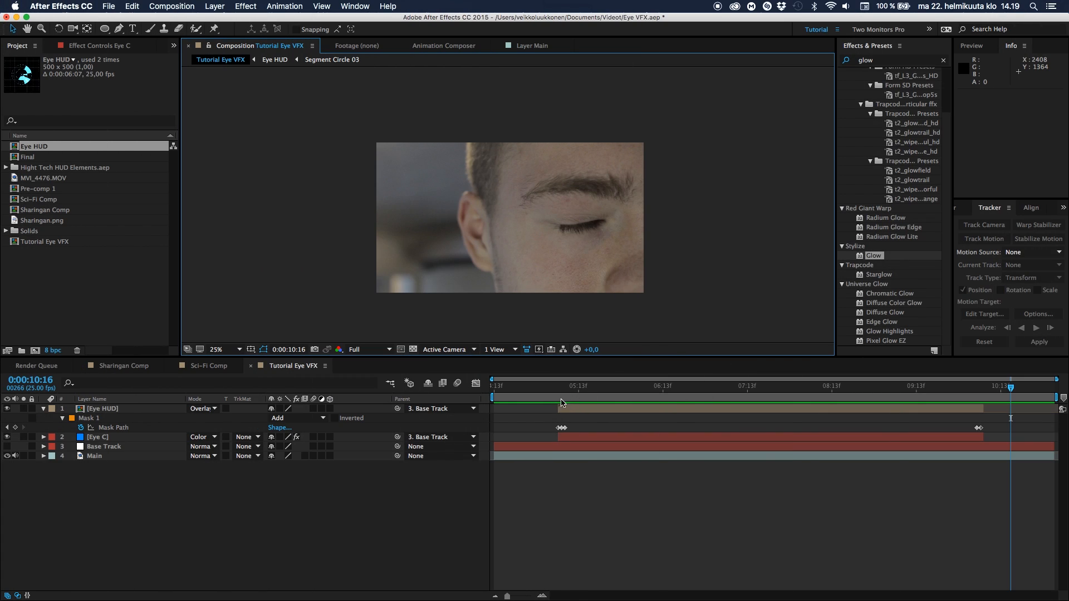
Play back the shot and inspect the eye up close at several frames to check the masked HUD's blend and motion.
{"action": "left_click", "coordinate": [555, 388]}
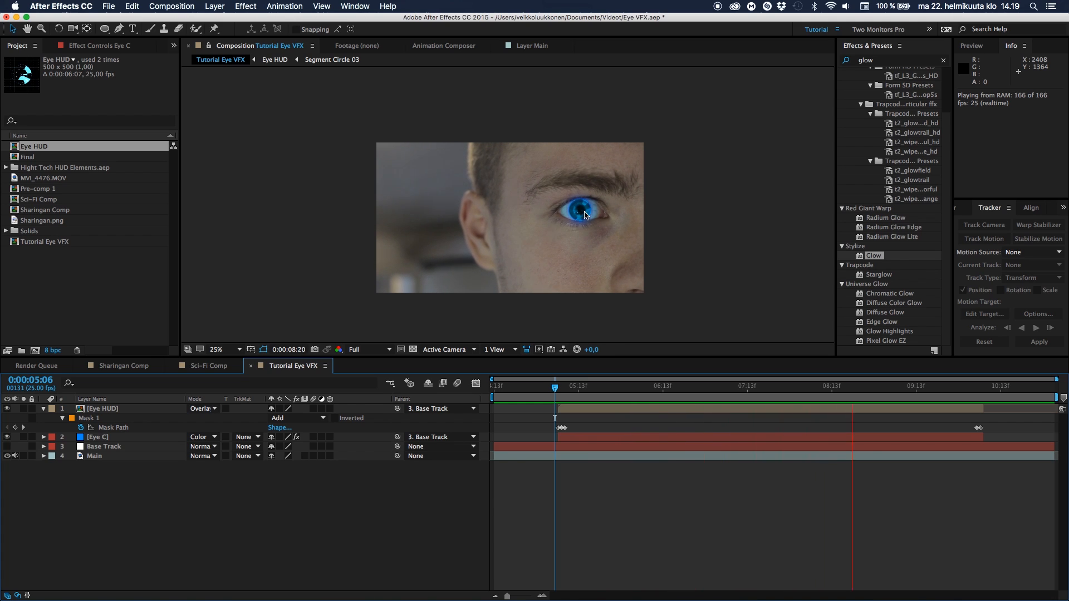
{"action": "key", "text": "space"}
{"action": "key", "text": "period"}
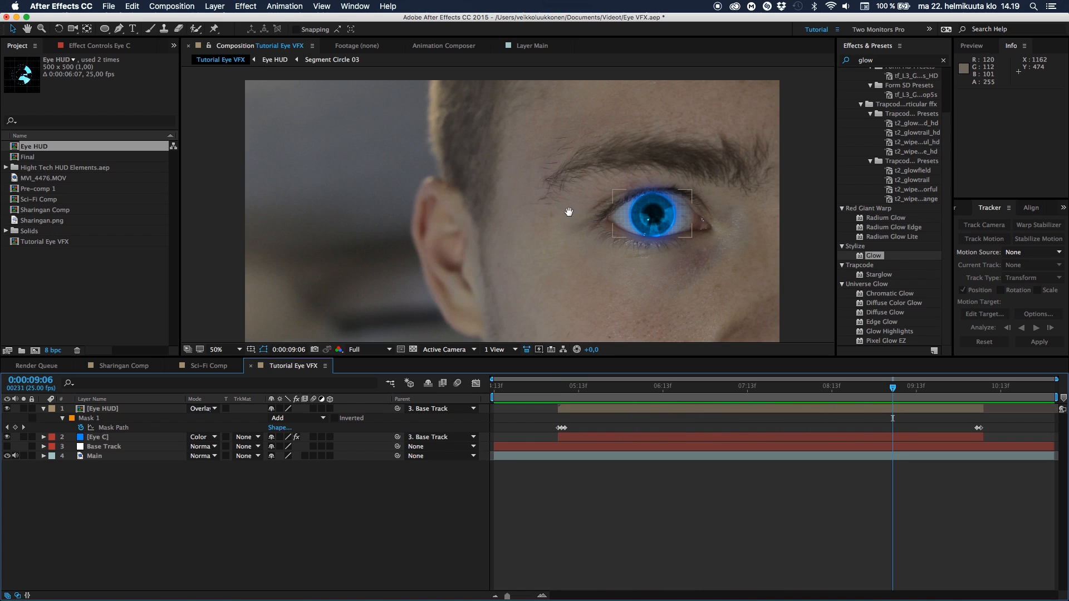
{"action": "left_click_drag", "start_coordinate": [568, 211], "coordinate": [461, 219]}
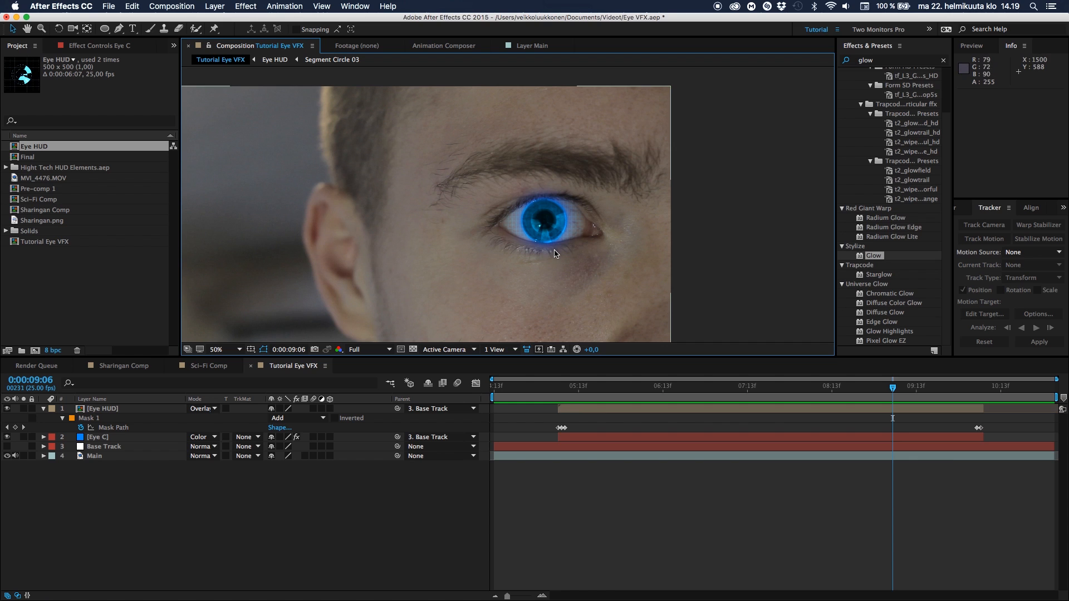
{"action": "key", "text": "period"}
{"action": "key", "text": "period"}
{"action": "key", "text": "comma"}
{"action": "left_click_drag", "start_coordinate": [555, 248], "coordinate": [451, 223]}
{"action": "key", "text": "v"}
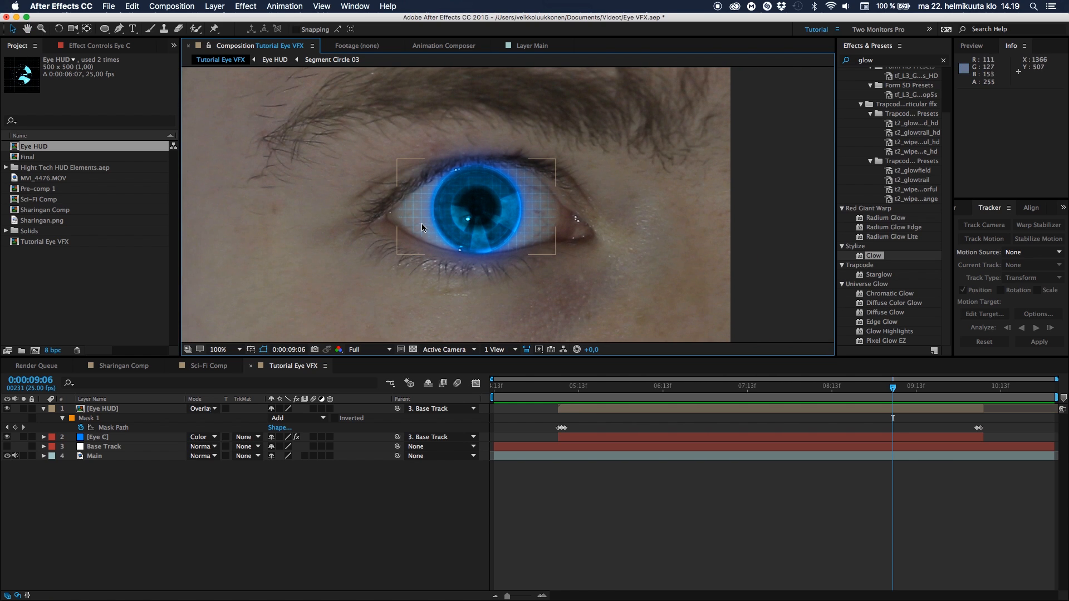
{"action": "left_click_drag", "start_coordinate": [557, 389], "coordinate": [829, 393]}
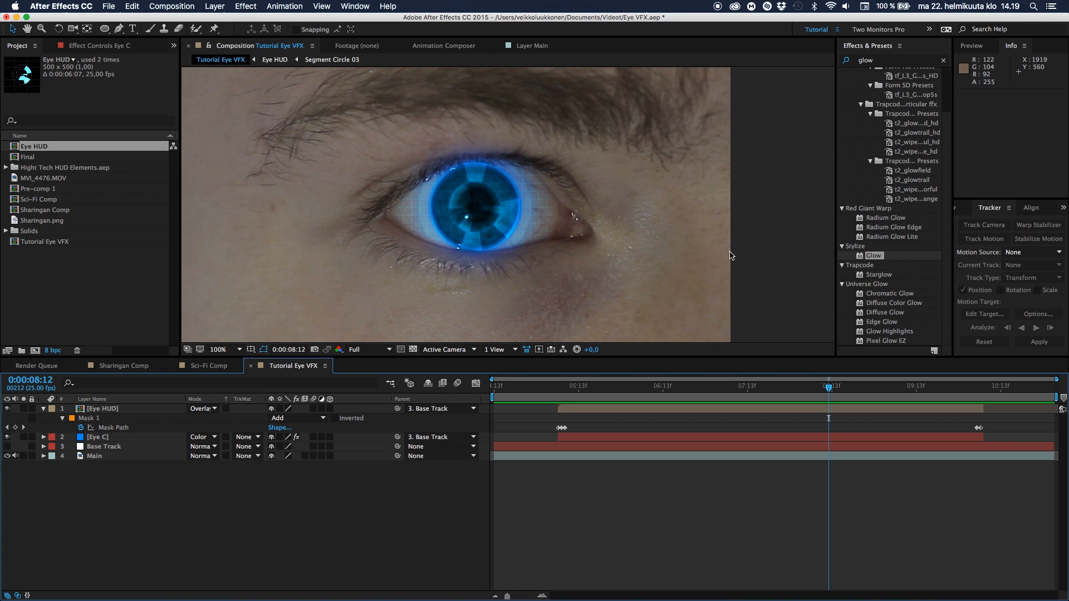
{"action": "scroll", "coordinate": [544, 271], "scroll_direction": "down", "scroll_amount": 4}
{"action": "key", "text": "space"}
{"action": "left_click_drag", "start_coordinate": [543, 268], "coordinate": [630, 250]}
{"action": "key", "text": "space"}
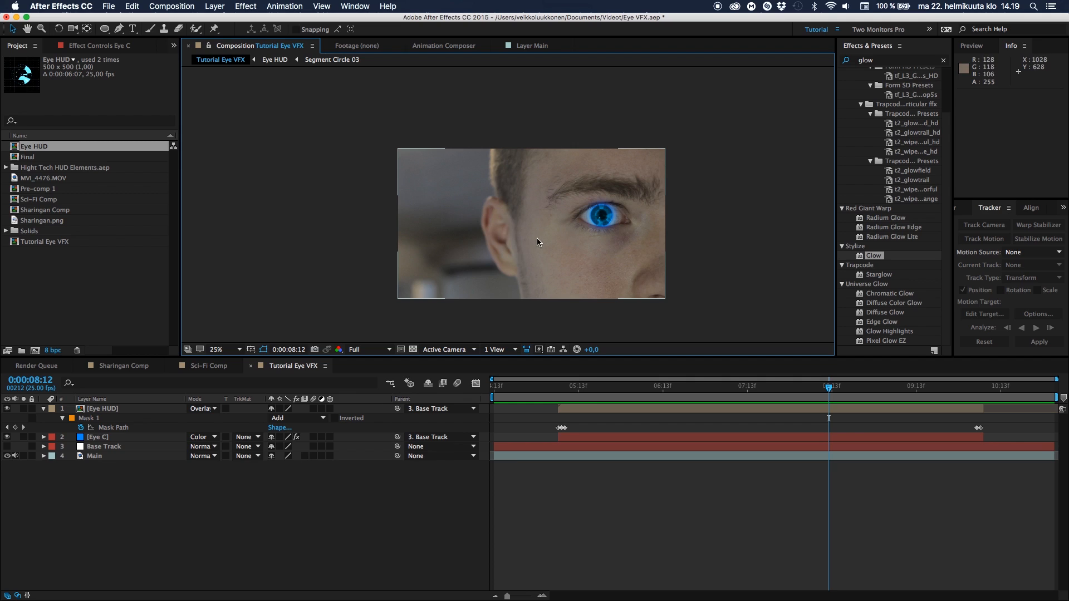
Paste the CC color-correction adjustment layer at the top of Tutorial Eye VFX and review its Looks effect.
{"action": "left_click", "coordinate": [44, 410]}
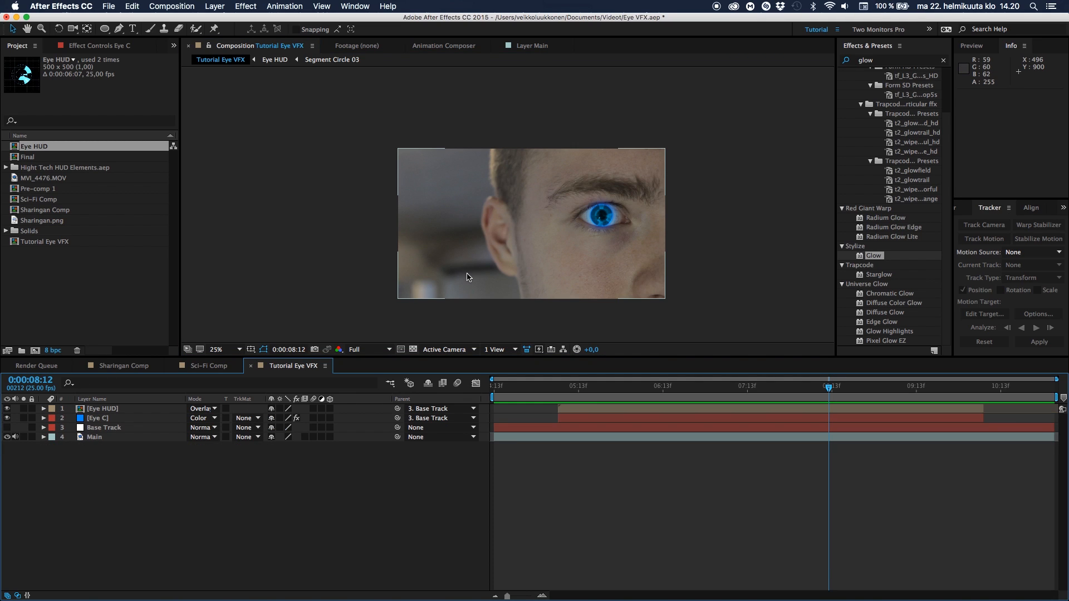
{"action": "mouse_move", "coordinate": [468, 277]}
{"action": "left_mouse_down"}
{"action": "mouse_move", "coordinate": [424, 275]}
{"action": "mouse_move", "coordinate": [456, 266]}
{"action": "left_mouse_up"}
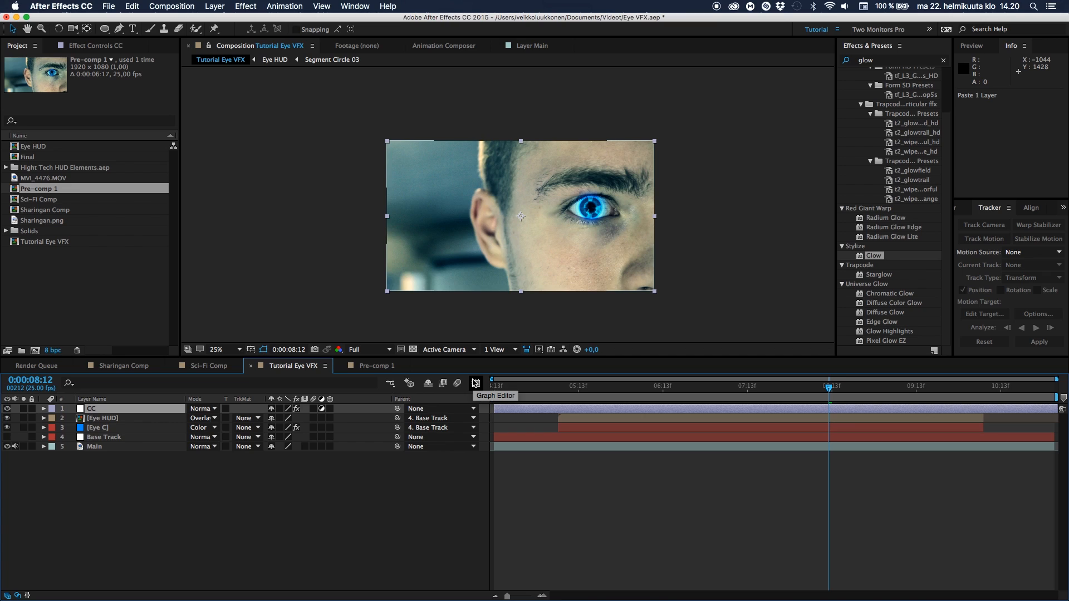
{"action": "left_click", "coordinate": [475, 383]}
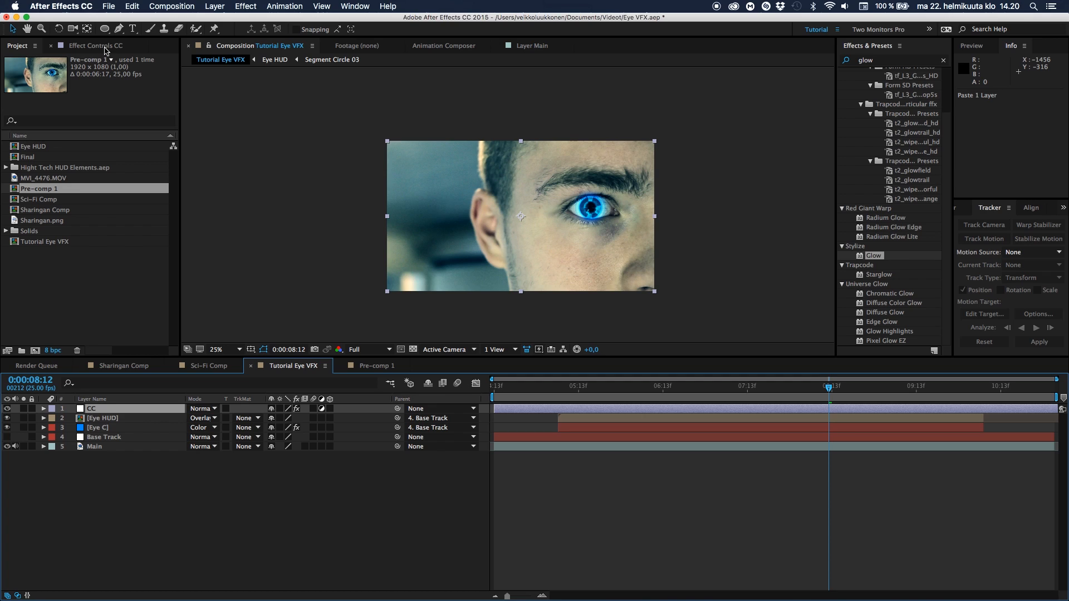
{"action": "left_click", "coordinate": [85, 47]}
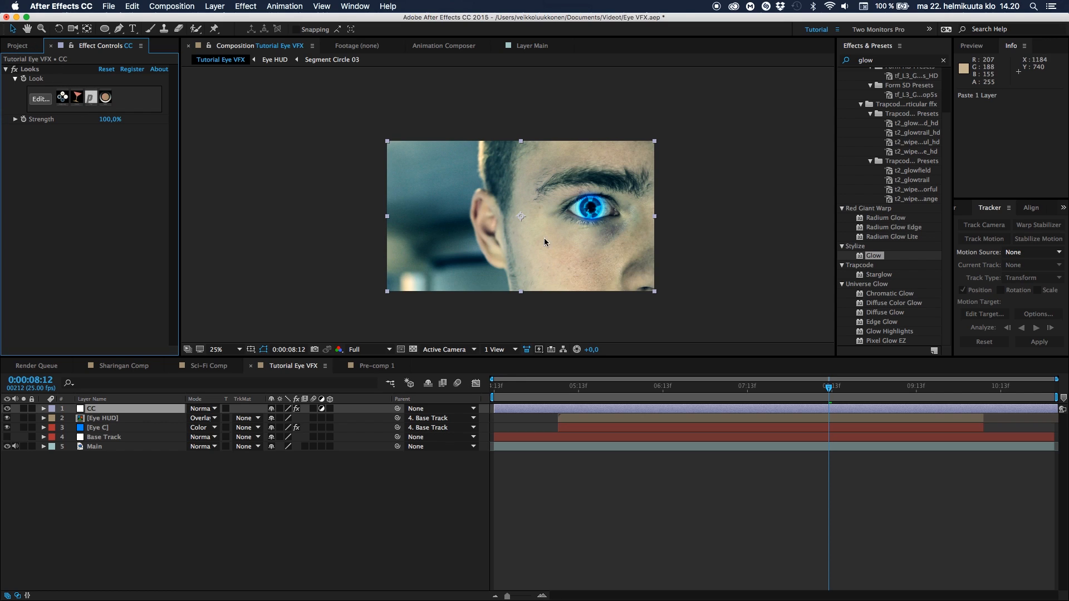
{"action": "left_click", "coordinate": [23, 46]}
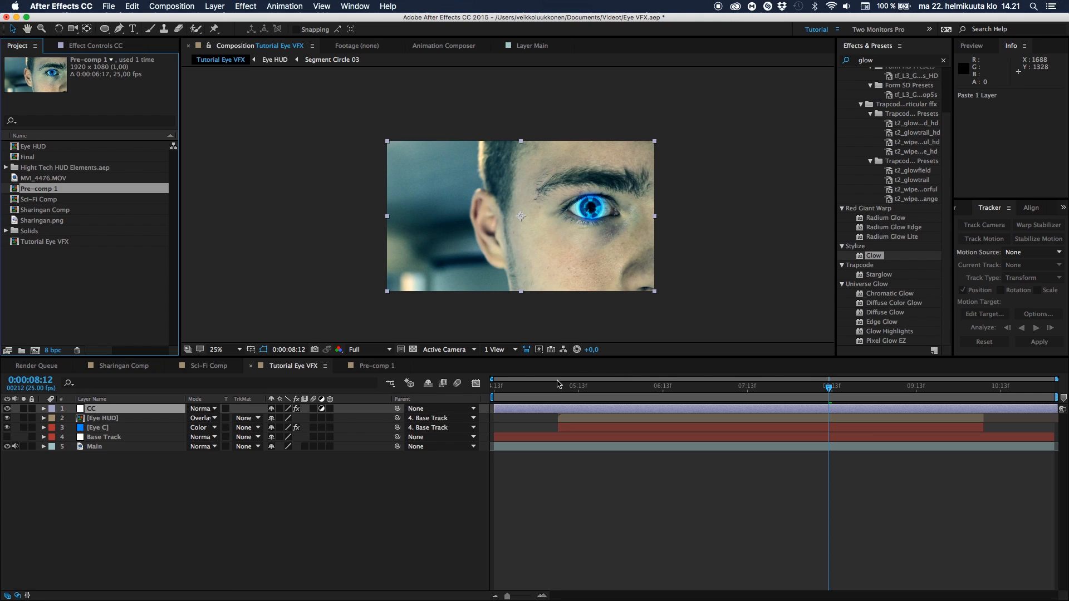
At 0:00:06:10, duplicate the Eye C layer and place the copy above Eye HUD, directly below CC.
{"action": "left_click_drag", "start_coordinate": [559, 384], "coordinate": [653, 390]}
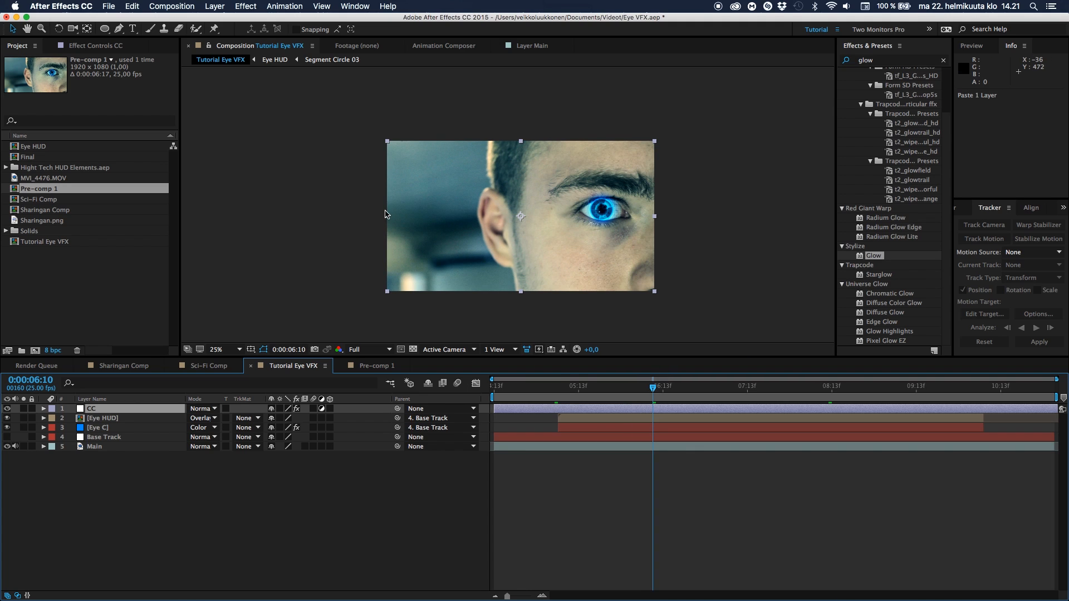
{"action": "left_click", "coordinate": [121, 461]}
{"action": "left_click", "coordinate": [121, 429]}
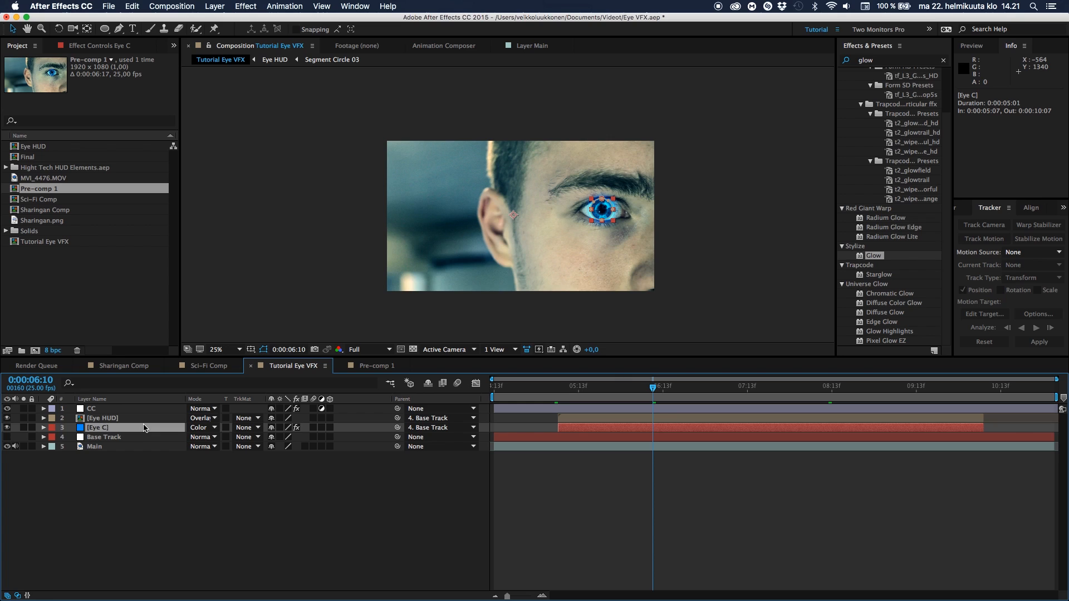
{"action": "key", "text": "super+d"}
{"action": "left_click_drag", "start_coordinate": [138, 433], "coordinate": [136, 418]}
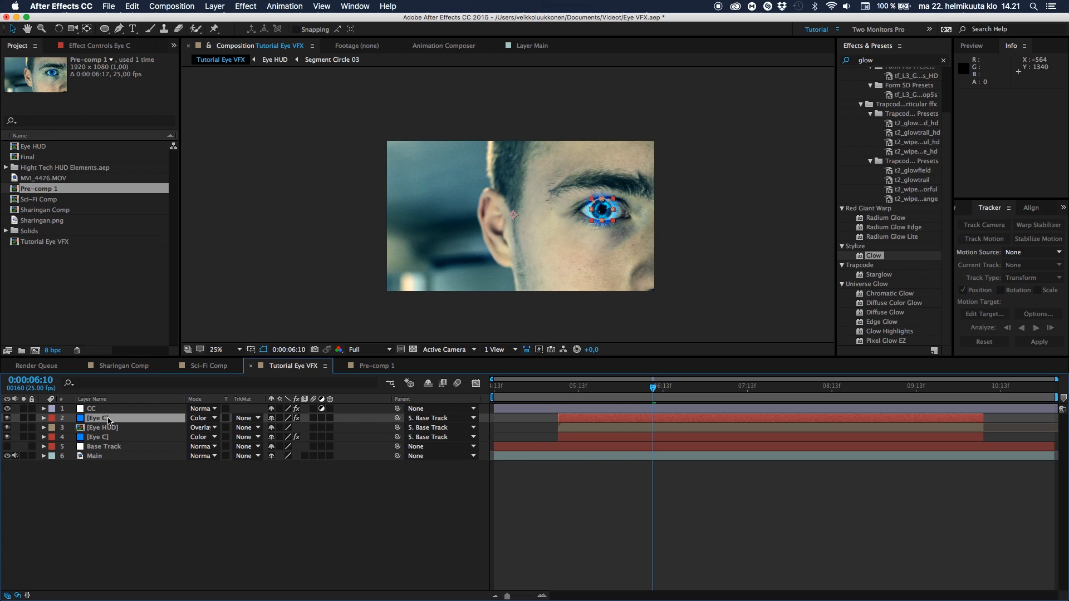
{"action": "scroll", "coordinate": [610, 231], "scroll_direction": "up", "scroll_amount": 4}
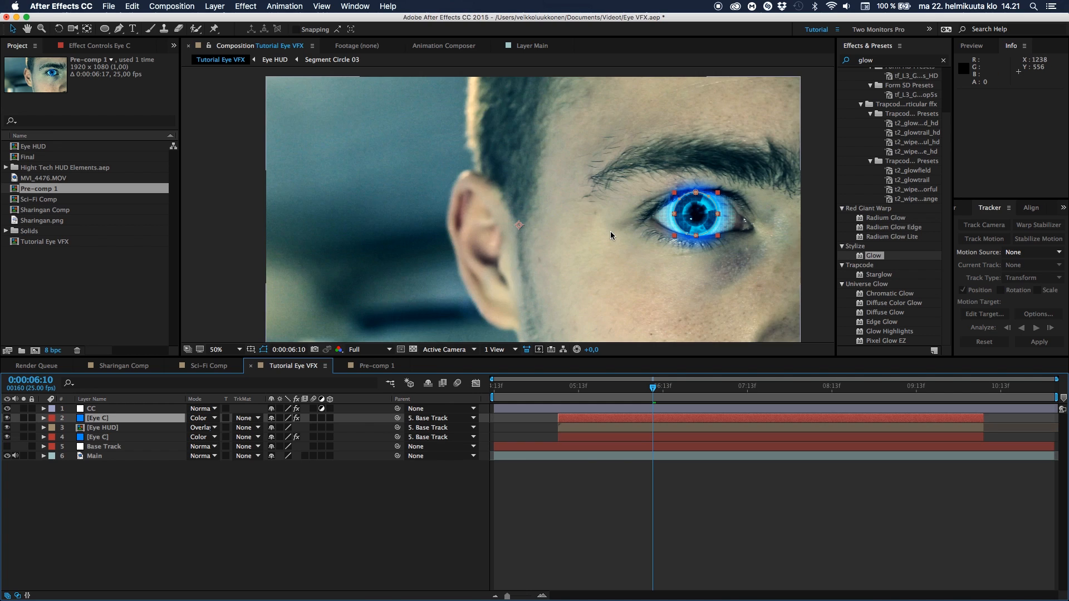
{"action": "scroll", "coordinate": [610, 231], "scroll_direction": "down", "scroll_amount": 2}
{"action": "scroll", "coordinate": [611, 232], "scroll_direction": "down", "scroll_amount": 4}
{"action": "scroll", "coordinate": [611, 232], "scroll_direction": "up", "scroll_amount": 2}
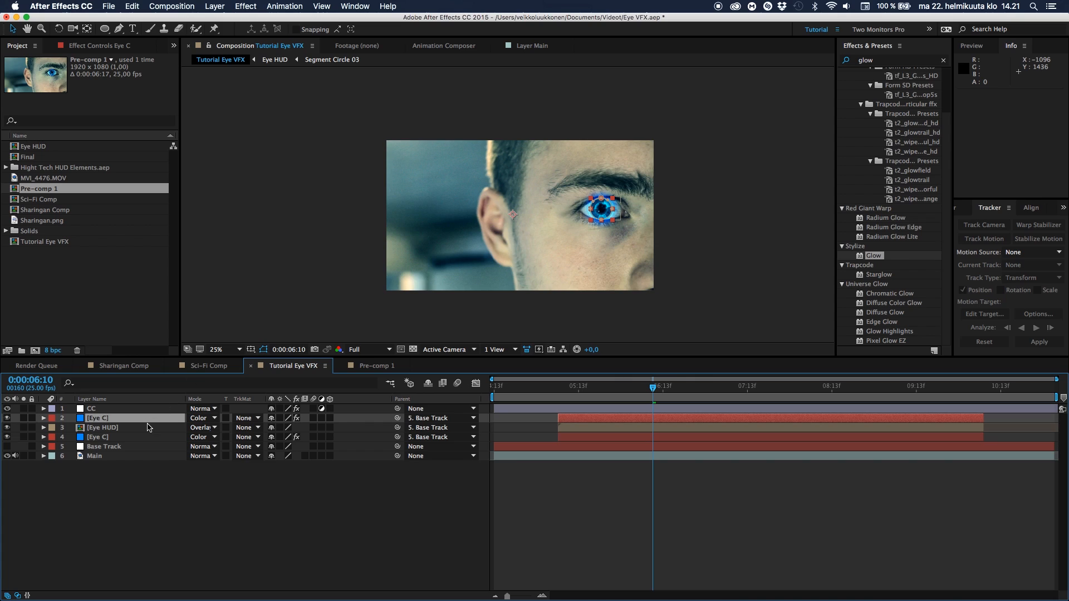
Remove the mask path keyframes and Mask 1 from the upper Eye C layer.
{"action": "key", "text": "m"}
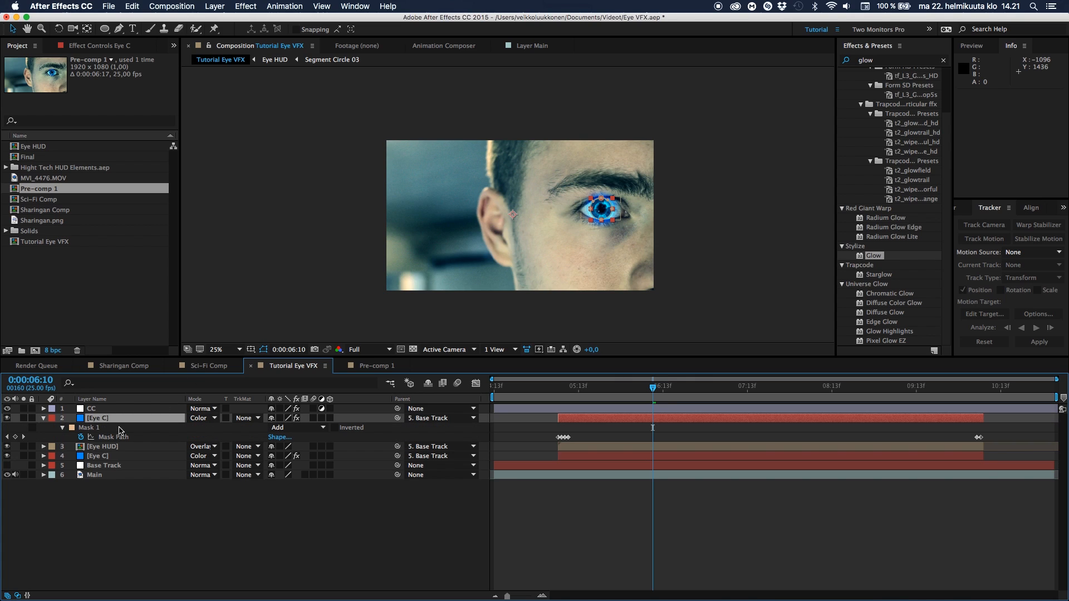
{"action": "left_click", "coordinate": [80, 437]}
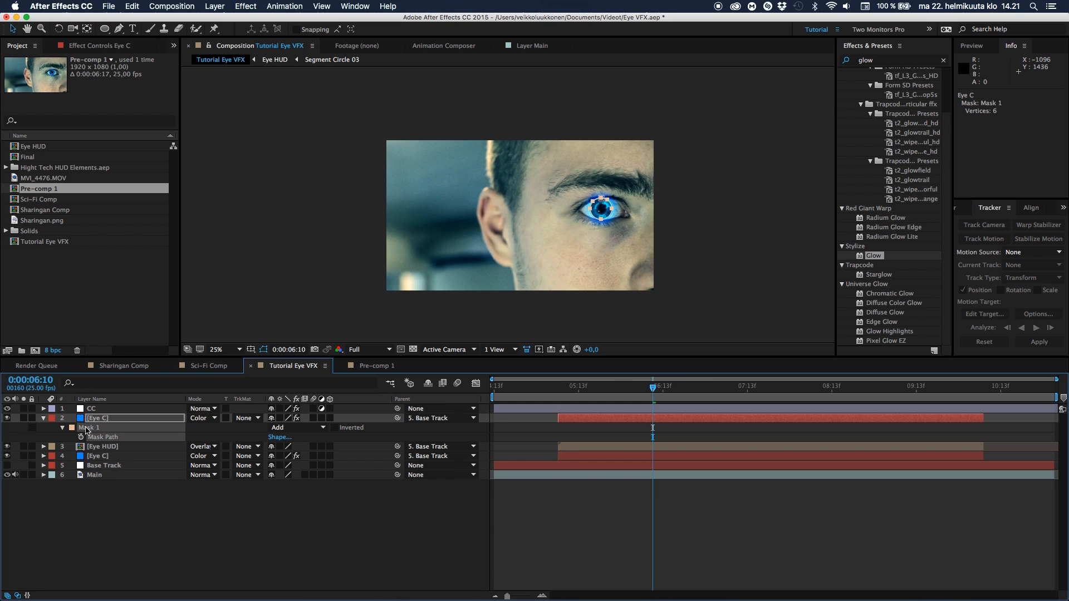
{"action": "key", "text": "Delete"}
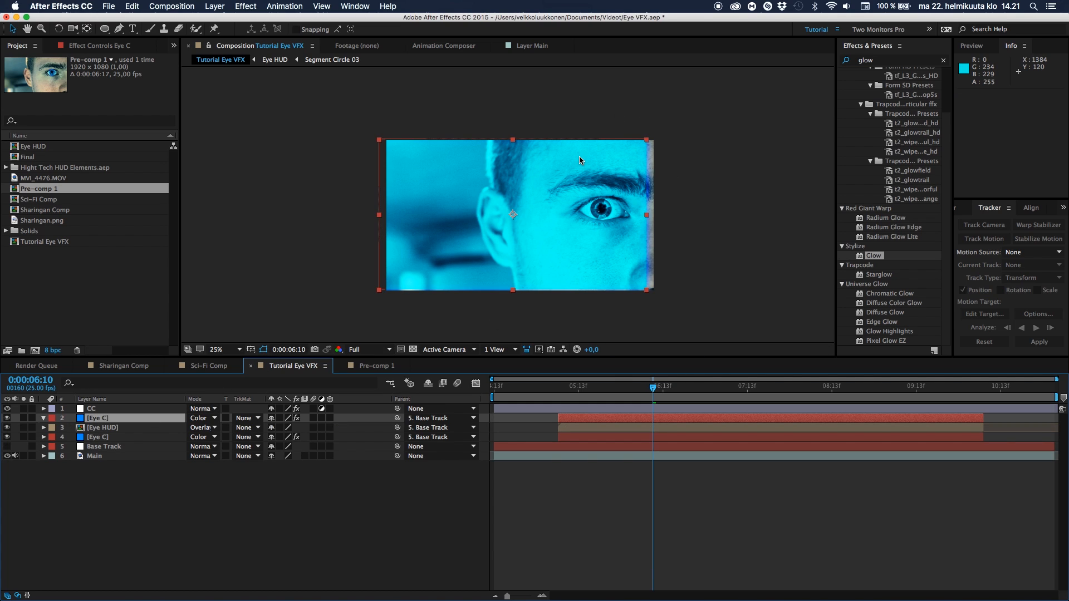
Center the unmasked upper Eye C layer horizontally and vertically in the composition.
{"action": "key", "text": "Right"}
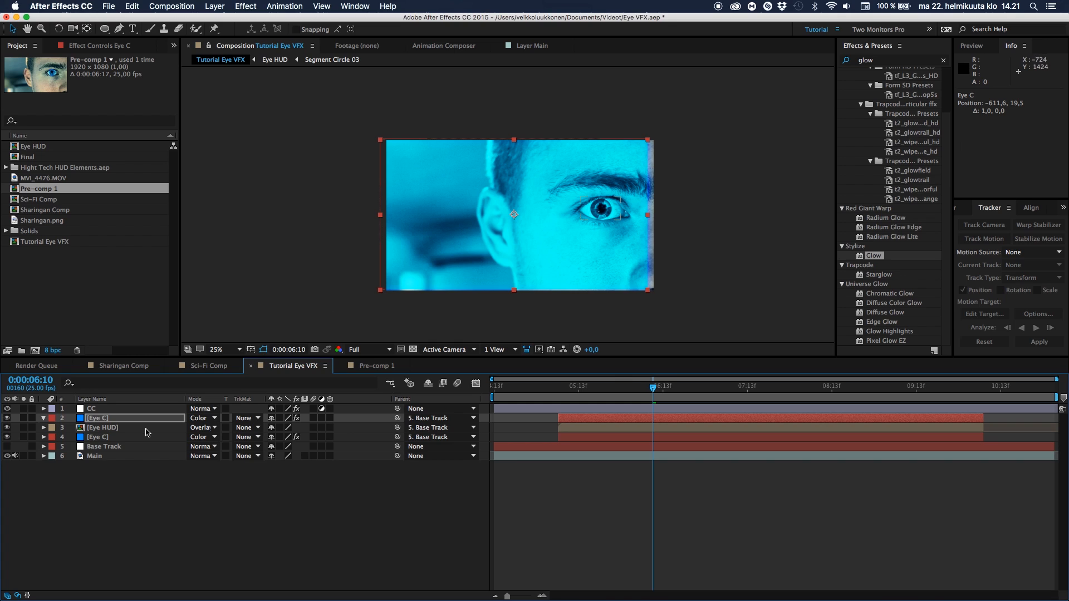
{"action": "left_click", "coordinate": [1031, 208]}
{"action": "left_click", "coordinate": [983, 236]}
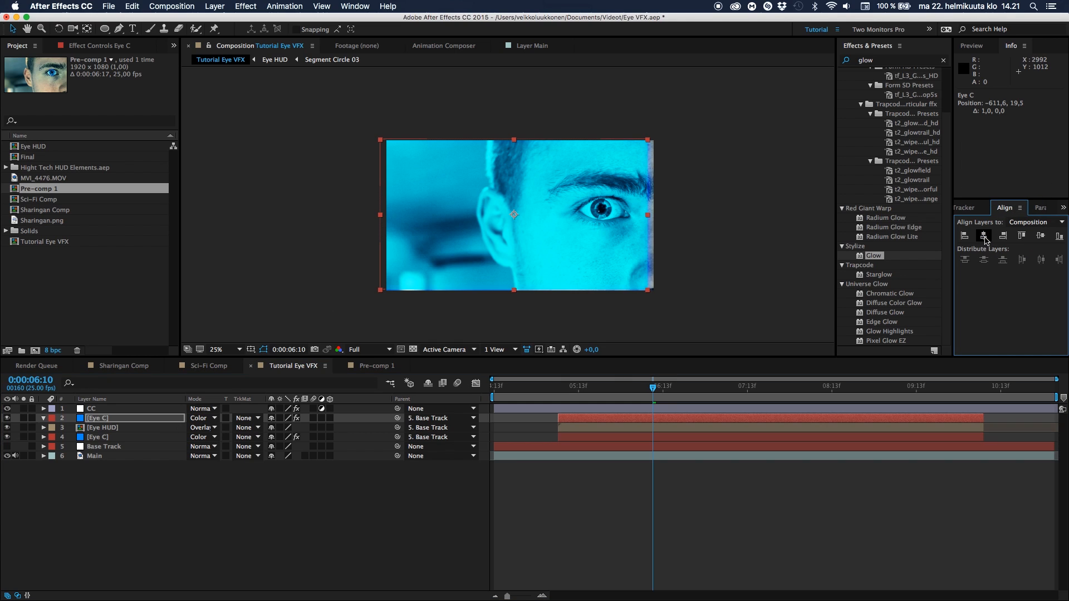
{"action": "left_click", "coordinate": [1040, 235]}
{"action": "left_click", "coordinate": [449, 516]}
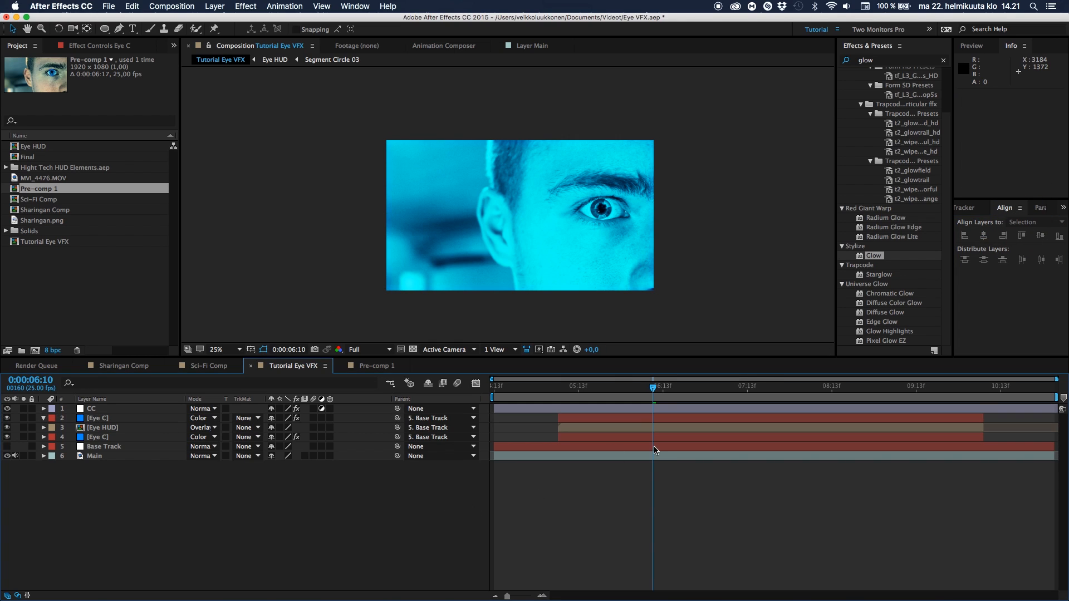
Draw an elliptical mask about 930 px wide and 620 px high around the eye on the upper Eye C layer.
{"action": "left_click", "coordinate": [104, 29]}
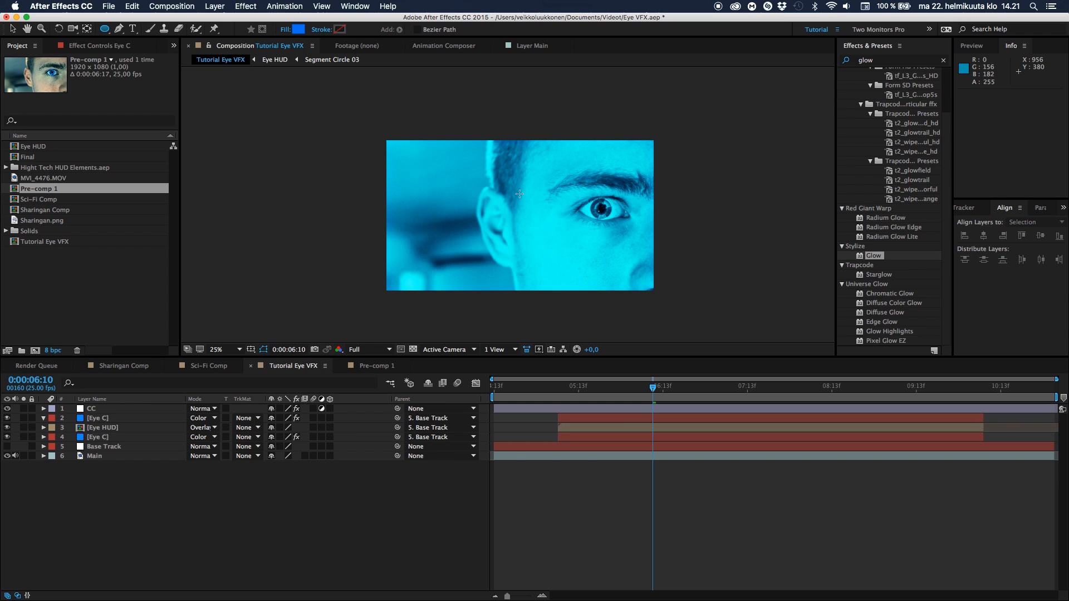
{"action": "left_click", "coordinate": [119, 419]}
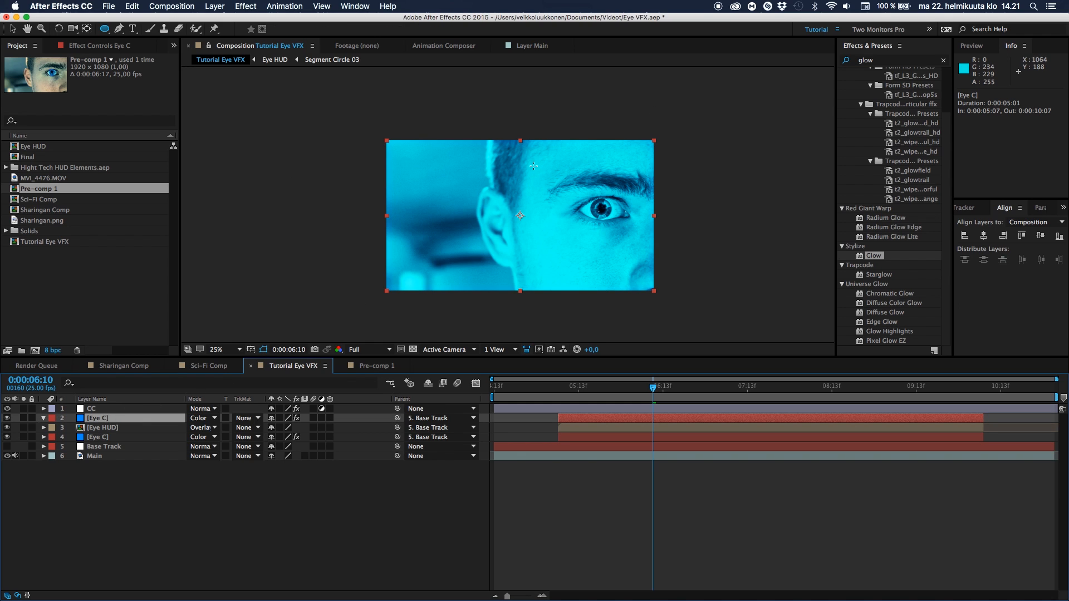
{"action": "mouse_move", "coordinate": [532, 165]}
{"action": "left_mouse_down"}
{"action": "mouse_move", "coordinate": [579, 182]}
{"action": "mouse_move", "coordinate": [662, 252]}
{"action": "left_mouse_up"}
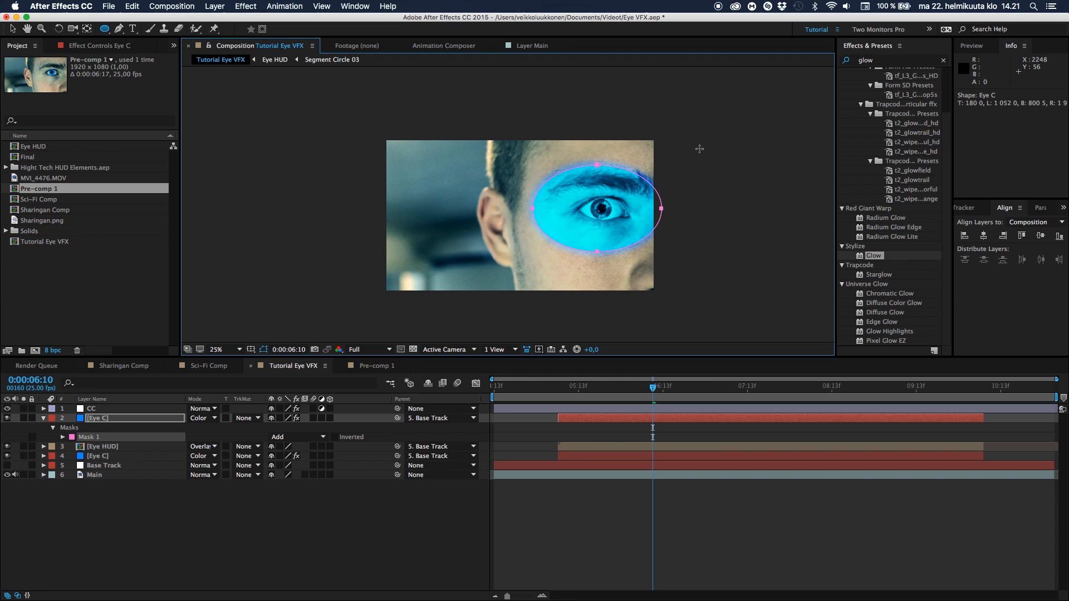
Feather the upper Eye C layer's Mask 1 by 330 pixels in both directions.
{"action": "key", "text": "f"}
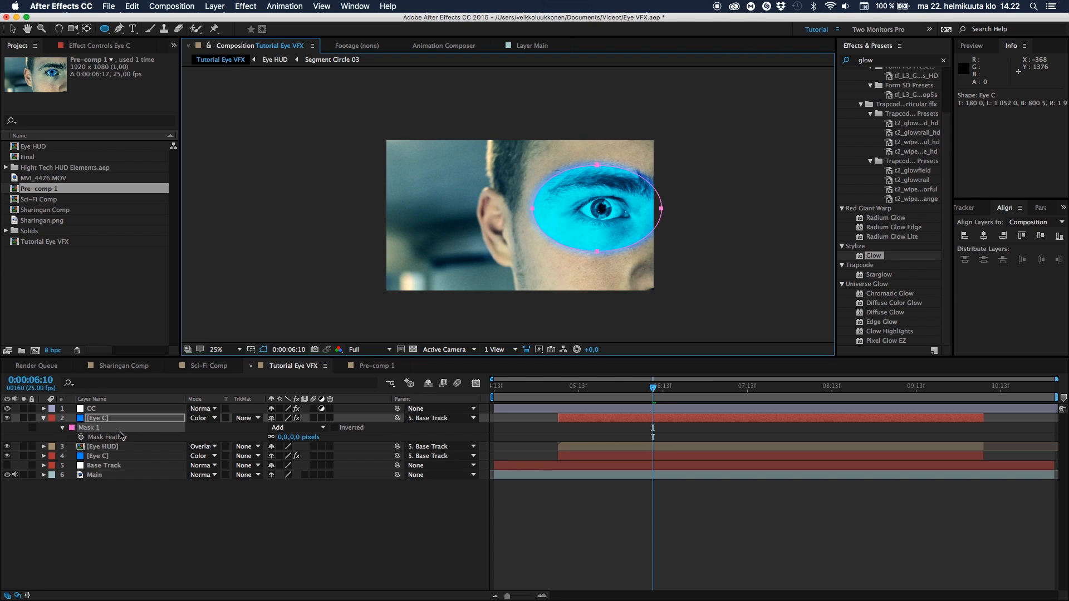
{"action": "left_click", "coordinate": [284, 438]}
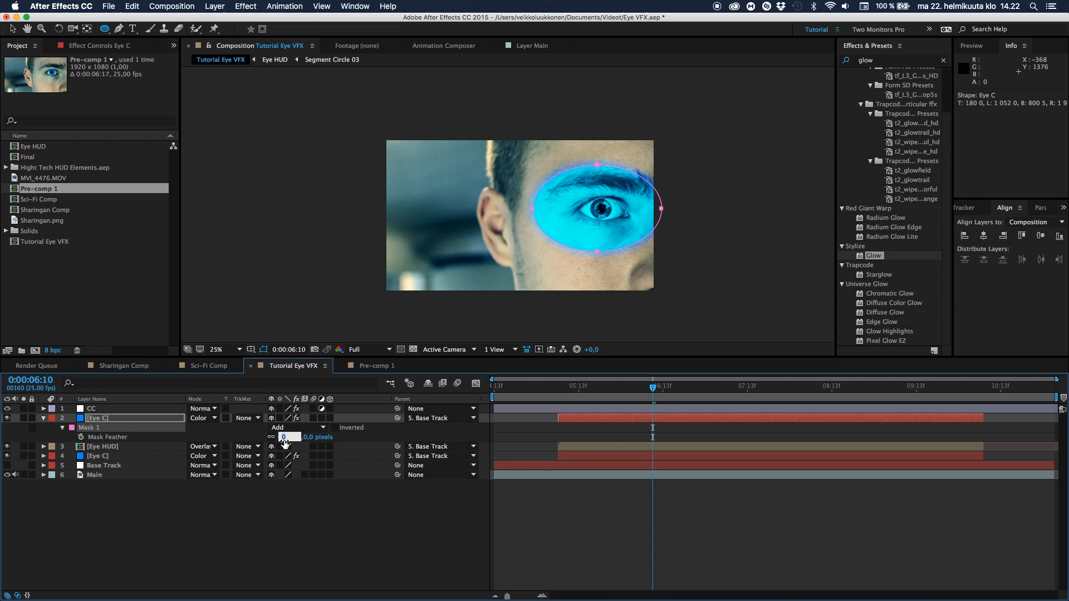
{"action": "type", "text": "200"}
{"action": "key", "text": "Return"}
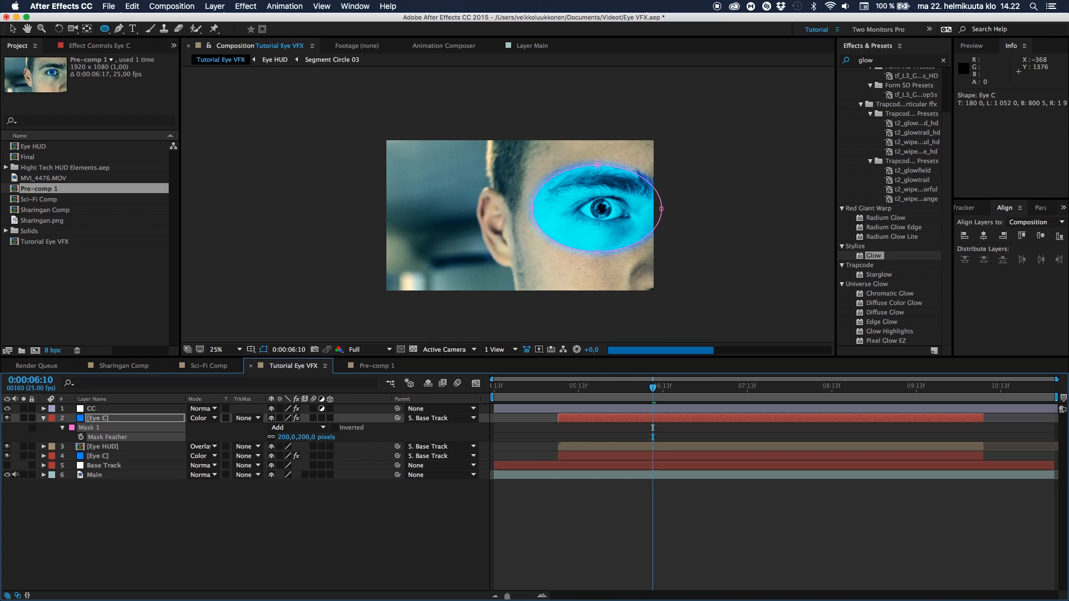
{"action": "left_click_drag", "start_coordinate": [285, 437], "coordinate": [358, 437]}
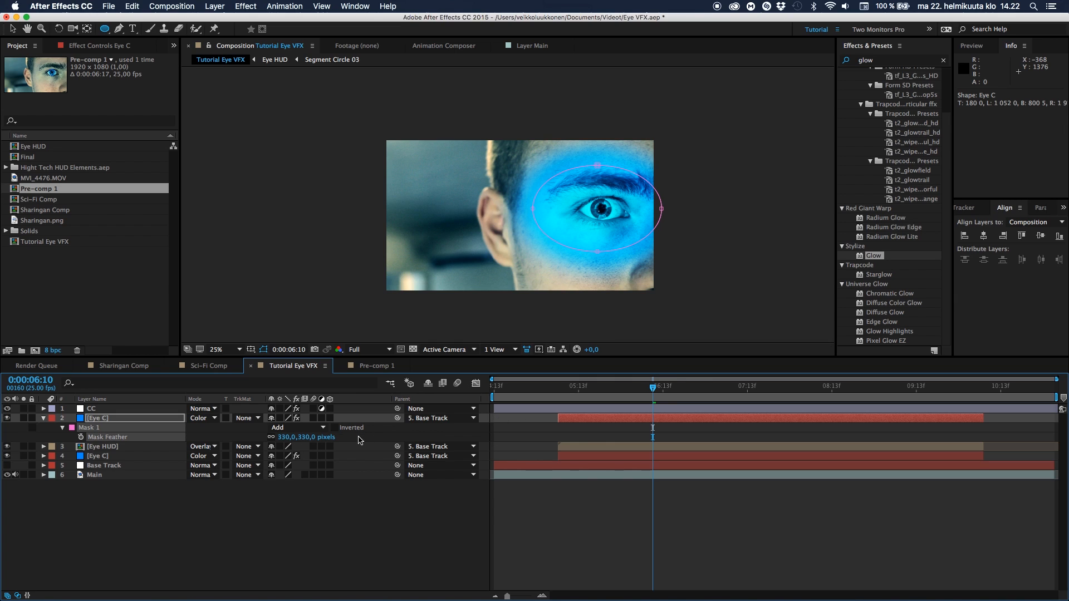
Reduce the upper Eye C layer's opacity to 9% and set its blending mode to Overlay.
{"action": "key", "text": "t"}
{"action": "left_click_drag", "start_coordinate": [278, 429], "coordinate": [225, 438]}
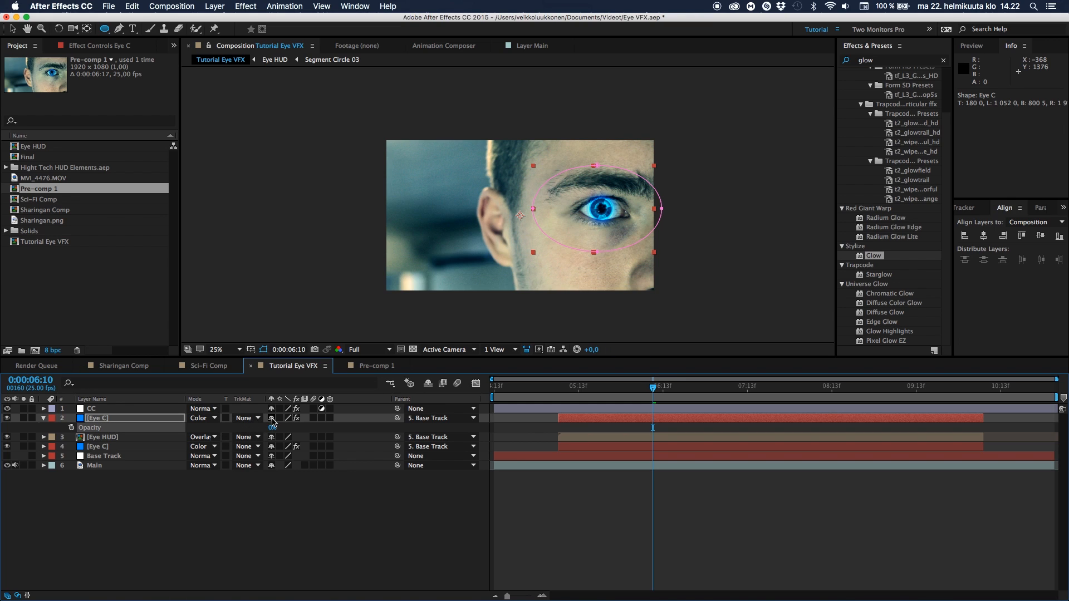
{"action": "left_click_drag", "start_coordinate": [273, 427], "coordinate": [277, 427]}
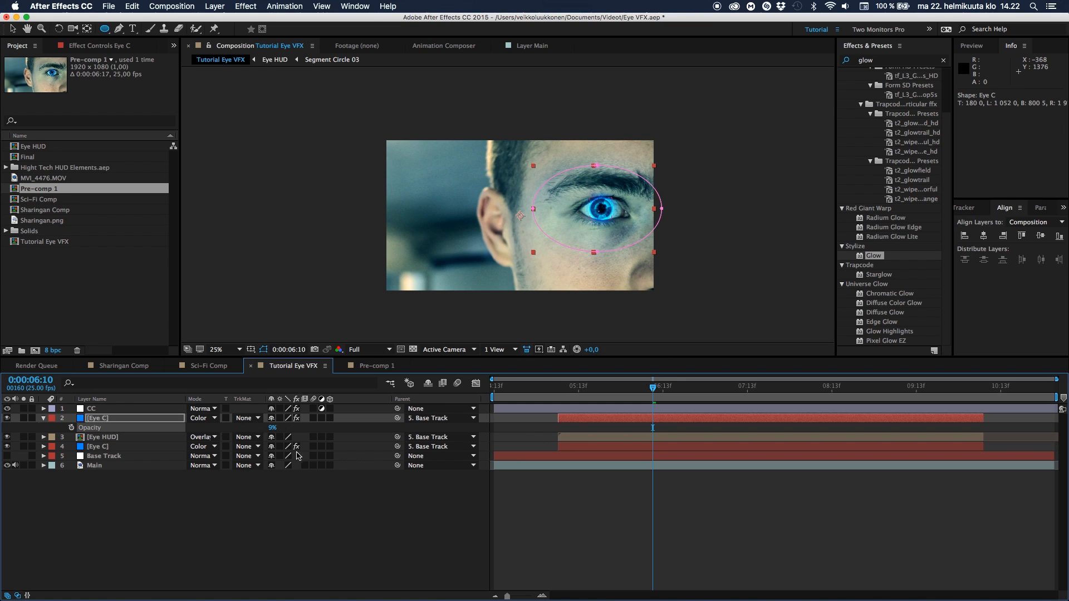
{"action": "left_click", "coordinate": [292, 517]}
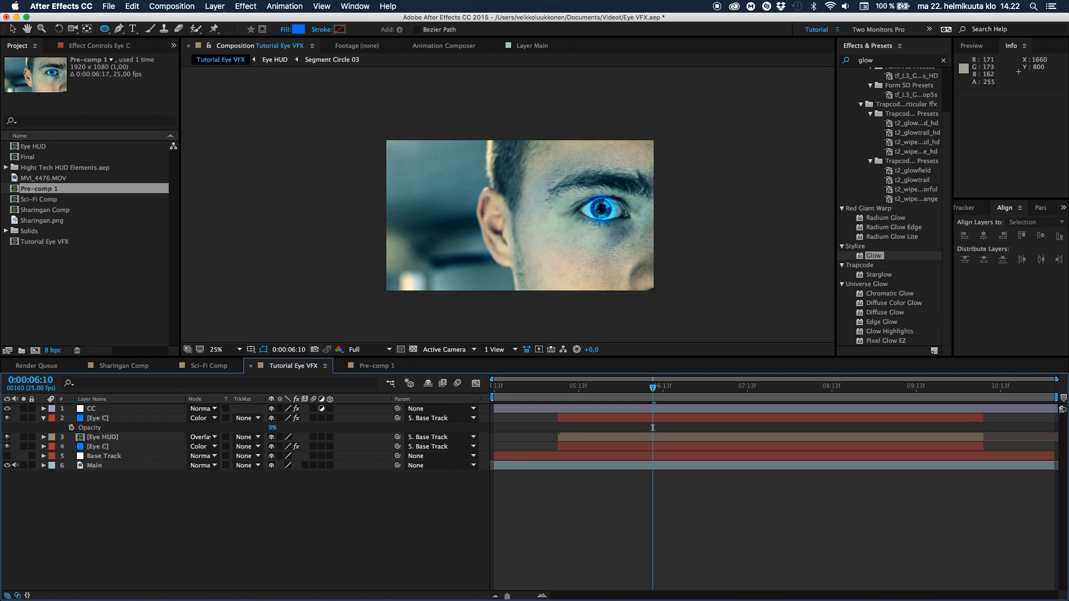
{"action": "left_click", "coordinate": [213, 422]}
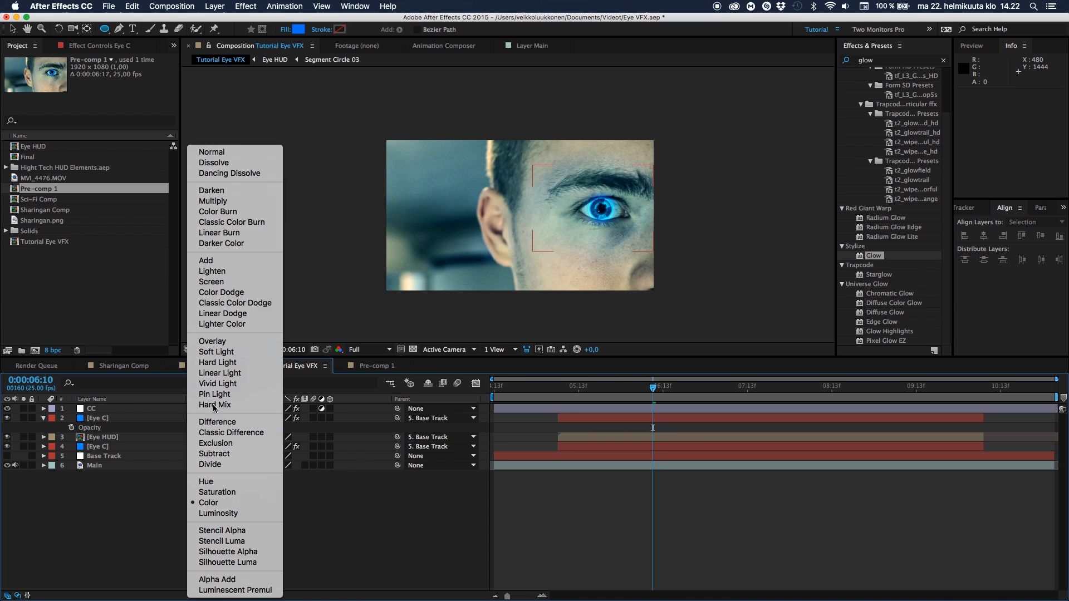
{"action": "left_click", "coordinate": [217, 341]}
{"action": "left_click", "coordinate": [218, 487]}
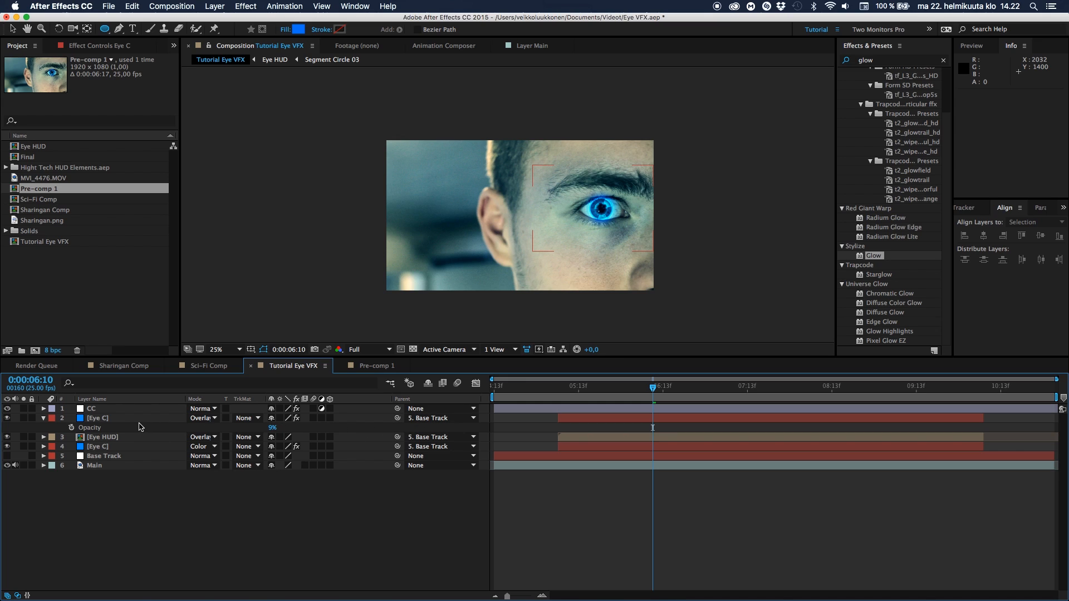
Preview the Tutorial Eye VFX composition from 0:00:05:10 to check the subtle blue glow around the eye.
{"action": "left_click", "coordinate": [568, 394]}
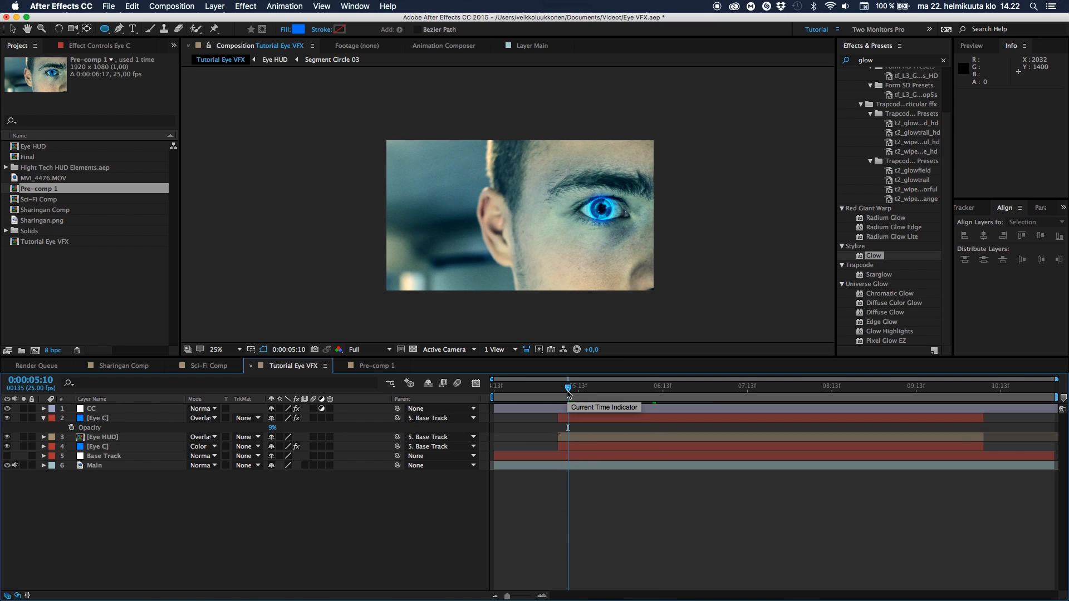
{"action": "key", "text": "space"}
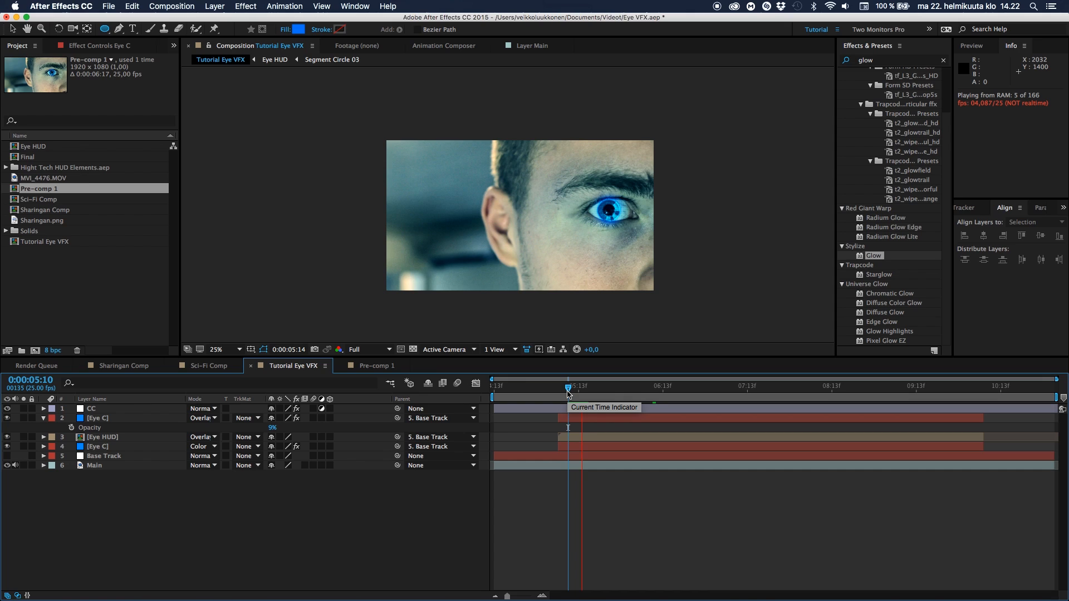
{"action": "key", "text": "space"}
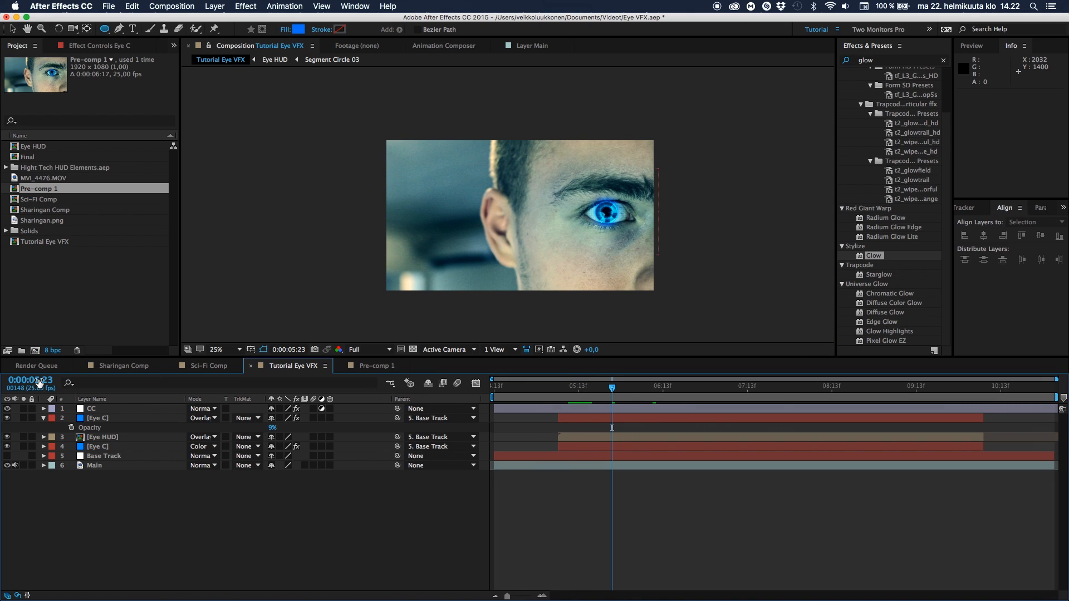
Hide the CC layer, preview the eye effect from 0:00:05:12 without color correction, and show CC again.
{"action": "left_click", "coordinate": [7, 409]}
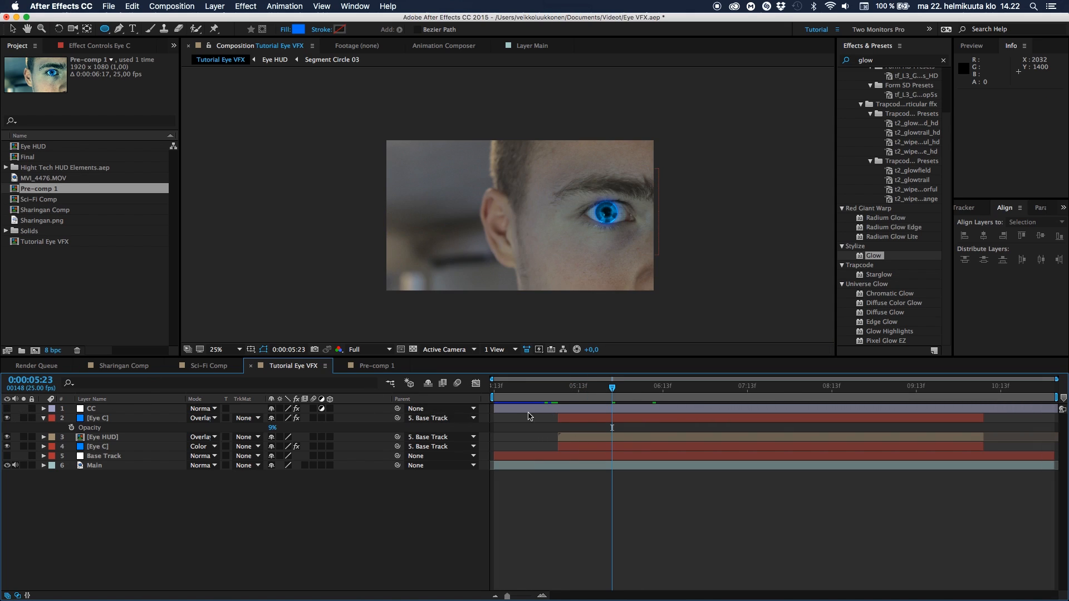
{"action": "left_click", "coordinate": [576, 393]}
{"action": "key", "text": "space"}
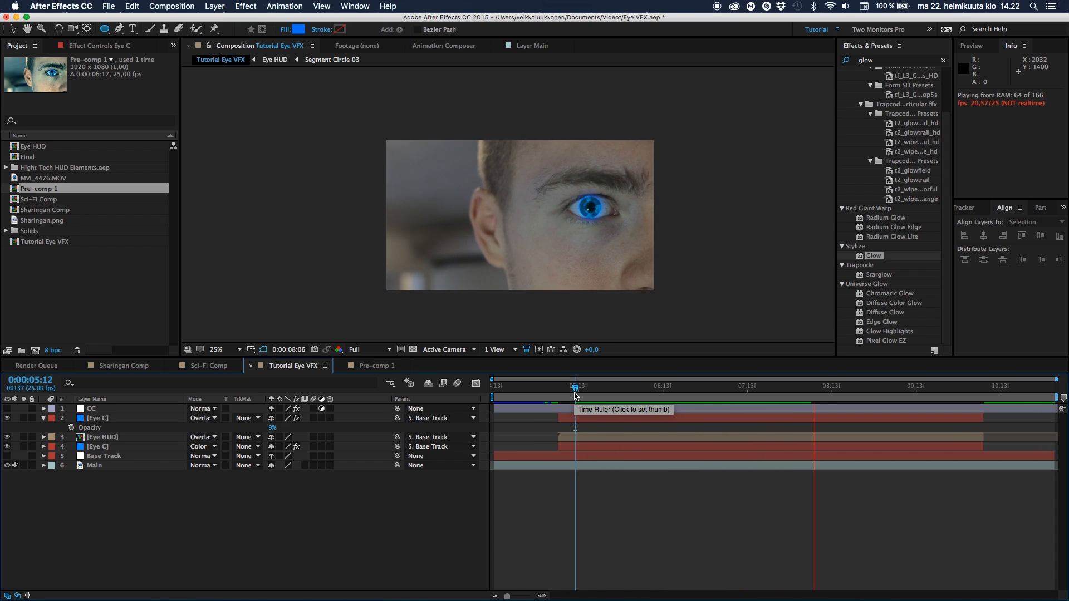
{"action": "key", "text": "space"}
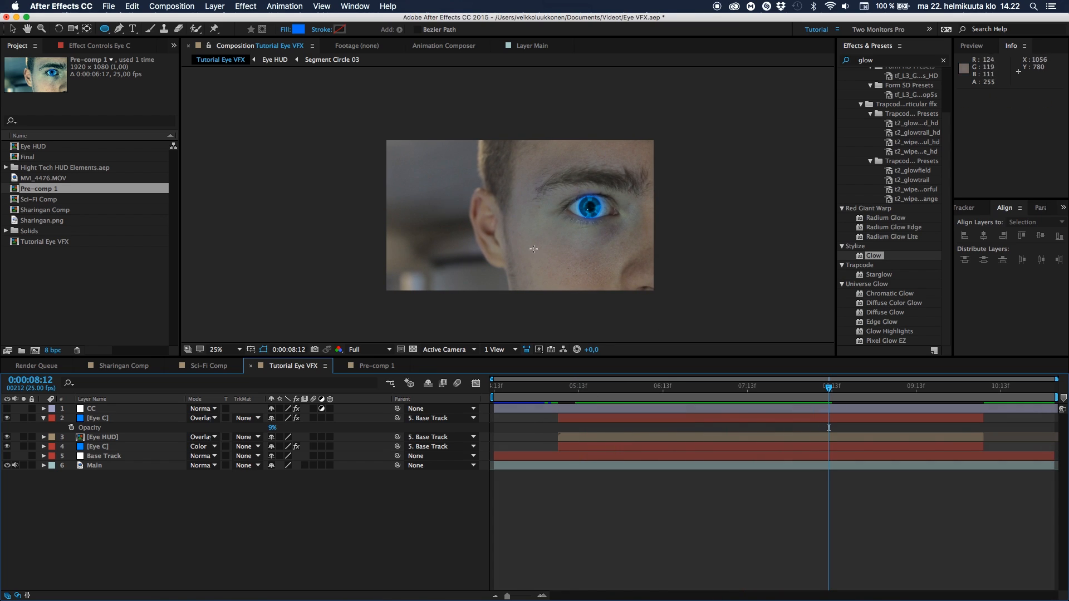
{"action": "left_click", "coordinate": [7, 408]}
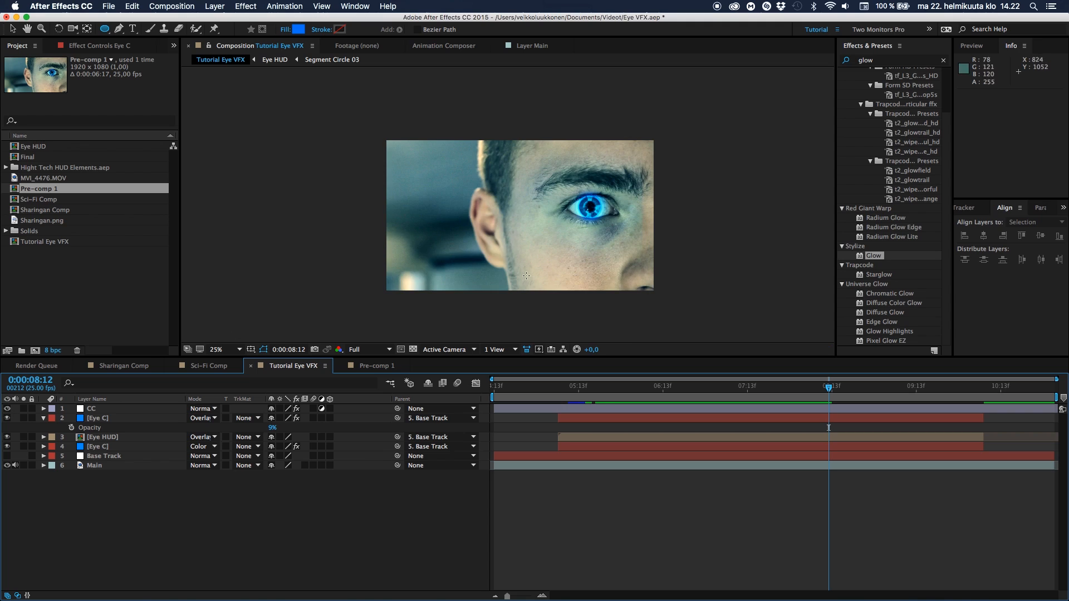
Increase the mask feather on the upper Eye C layer to 448 pixels in both directions.
{"action": "left_click", "coordinate": [118, 418]}
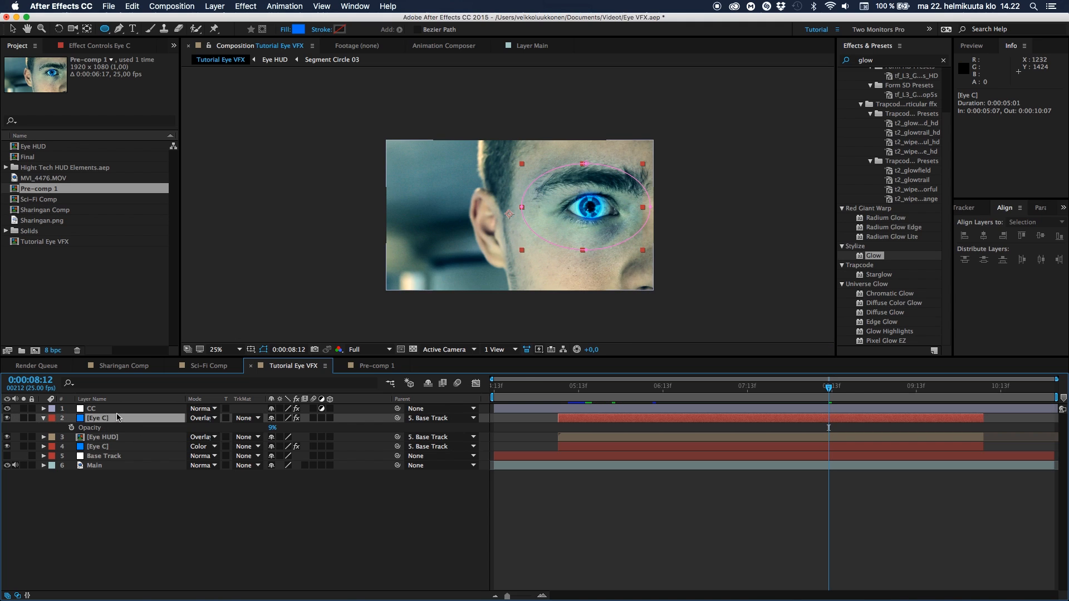
{"action": "key", "text": "f"}
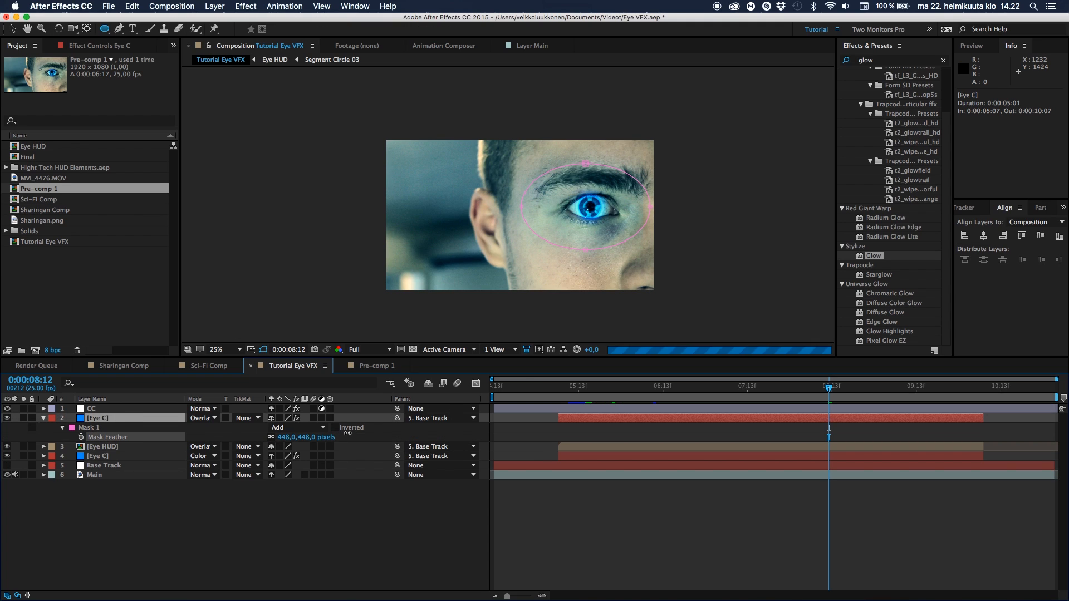
{"action": "left_click", "coordinate": [273, 523]}
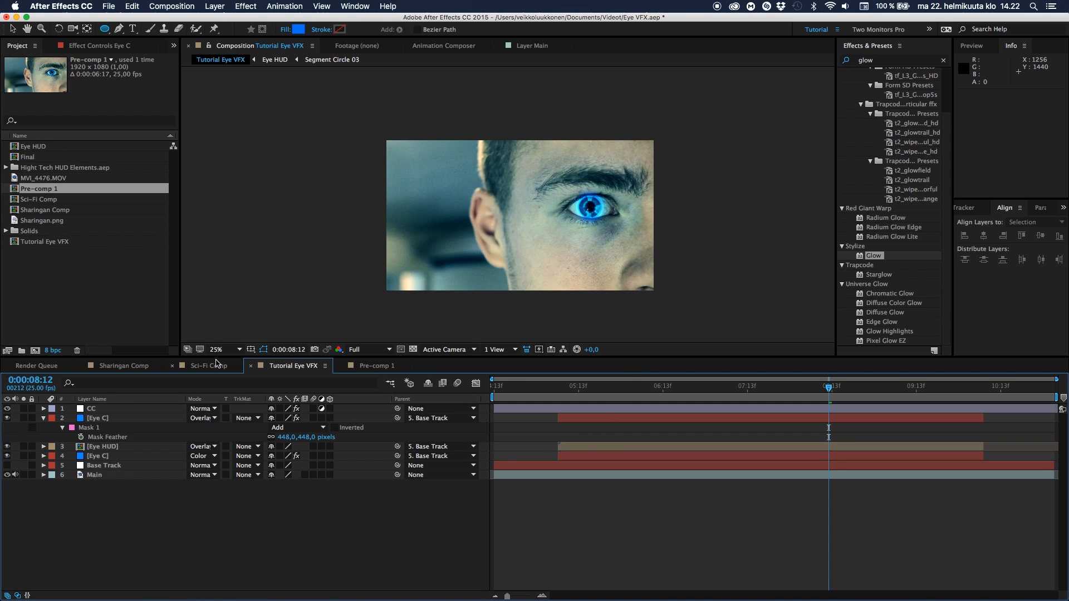
Compare the finished Sharingan Comp and Sci-Fi Comp, ending in Sharingan Comp at 0:00:06:06.
{"action": "left_click", "coordinate": [125, 366]}
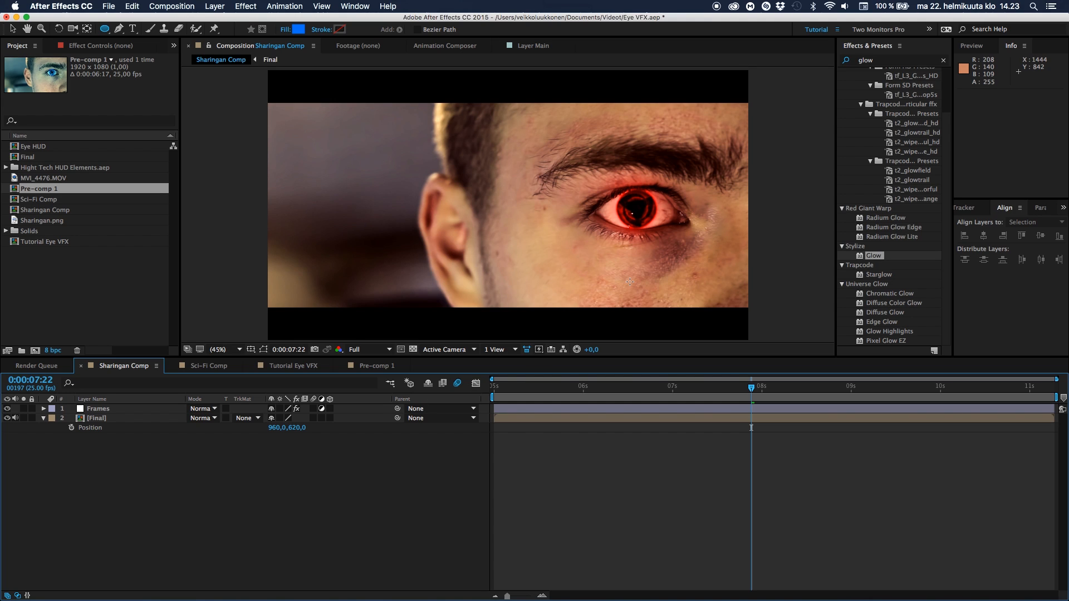
{"action": "left_click", "coordinate": [214, 368]}
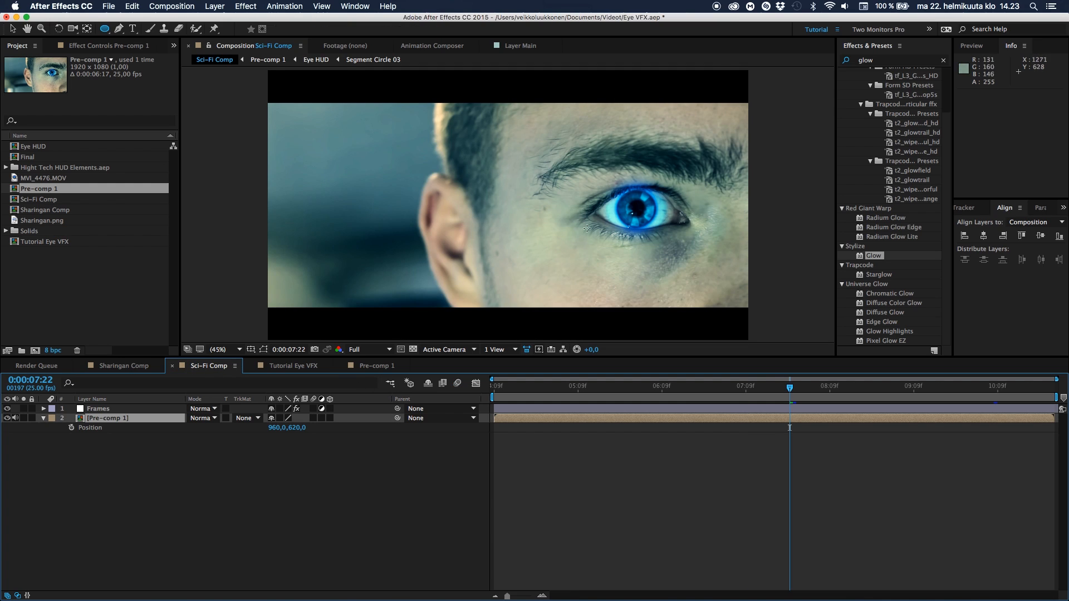
{"action": "left_click", "coordinate": [124, 366]}
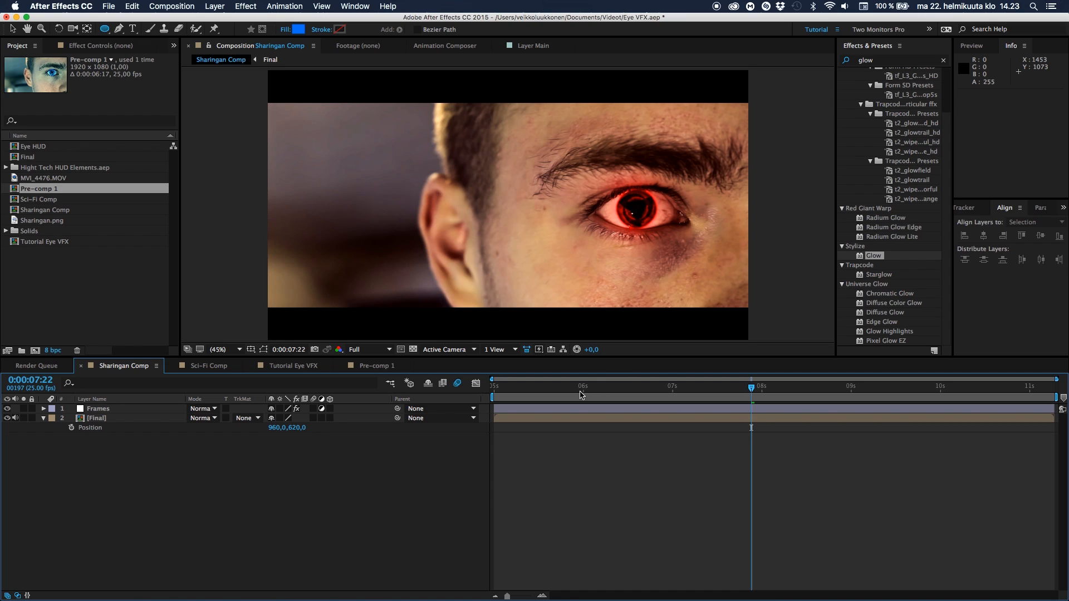
{"action": "left_click_drag", "start_coordinate": [568, 397], "coordinate": [604, 396]}
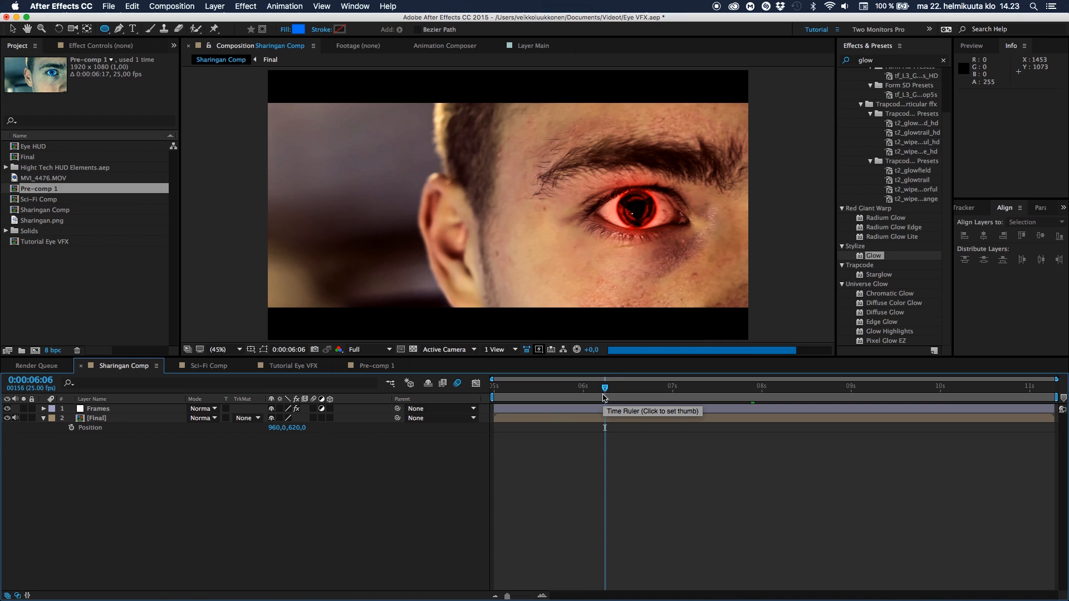